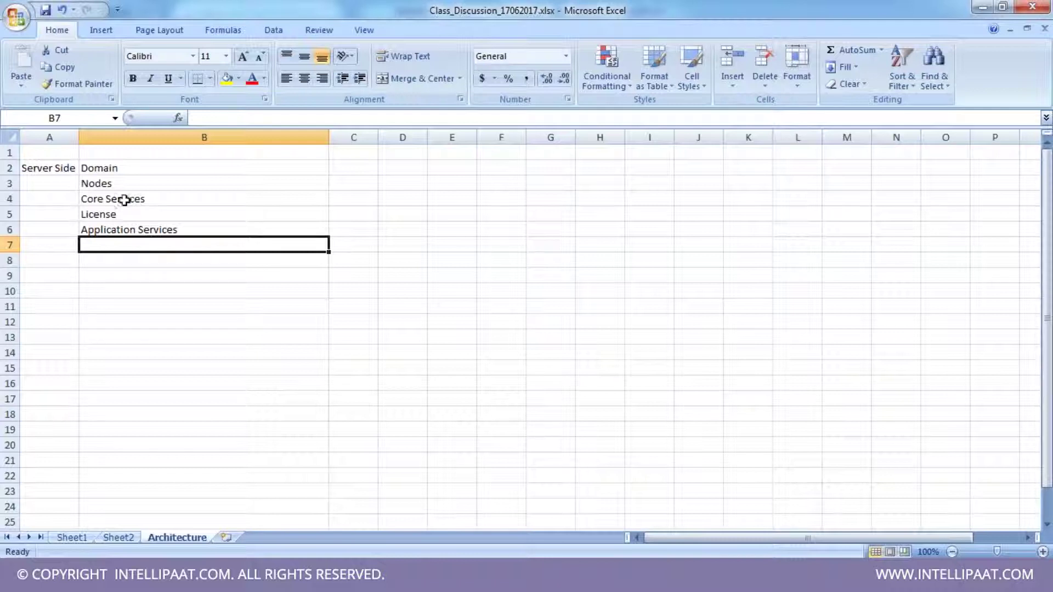
- Enter 'Service Manager' in cell B7, below Application Services
text(Service Manager)
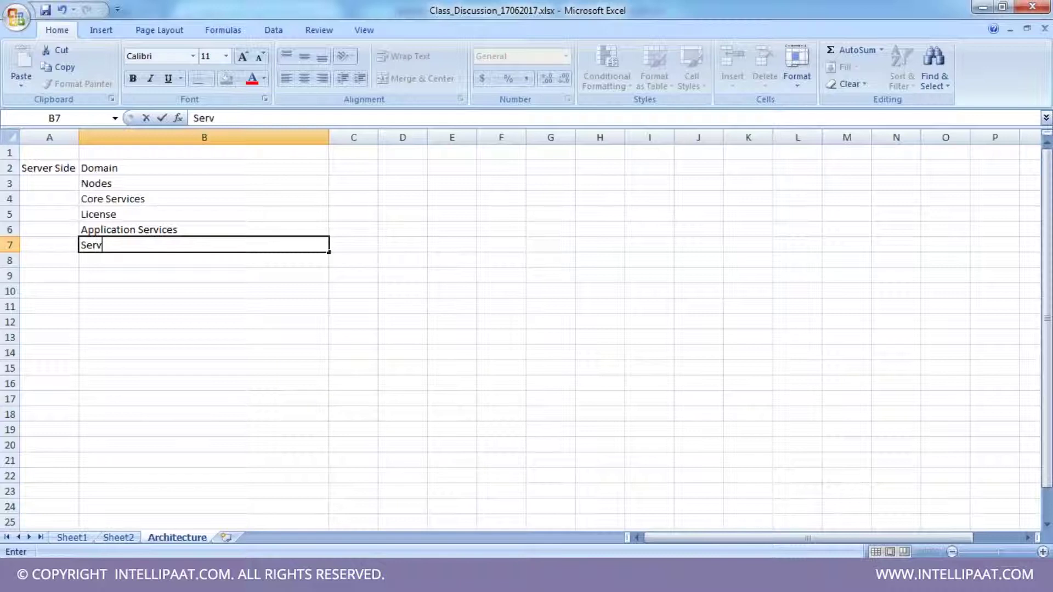
key(Return)
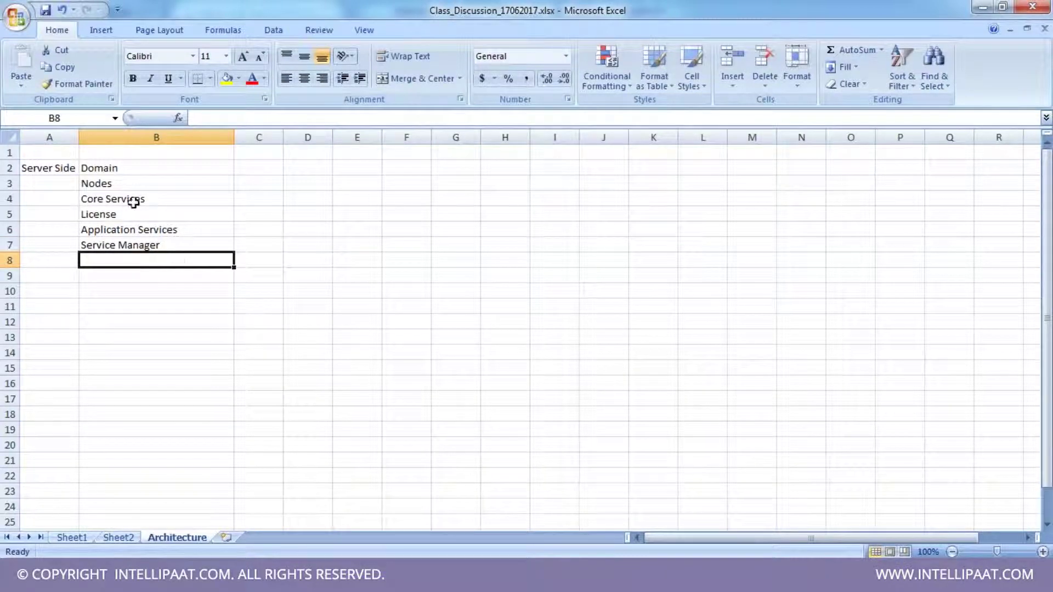
click(158, 244)
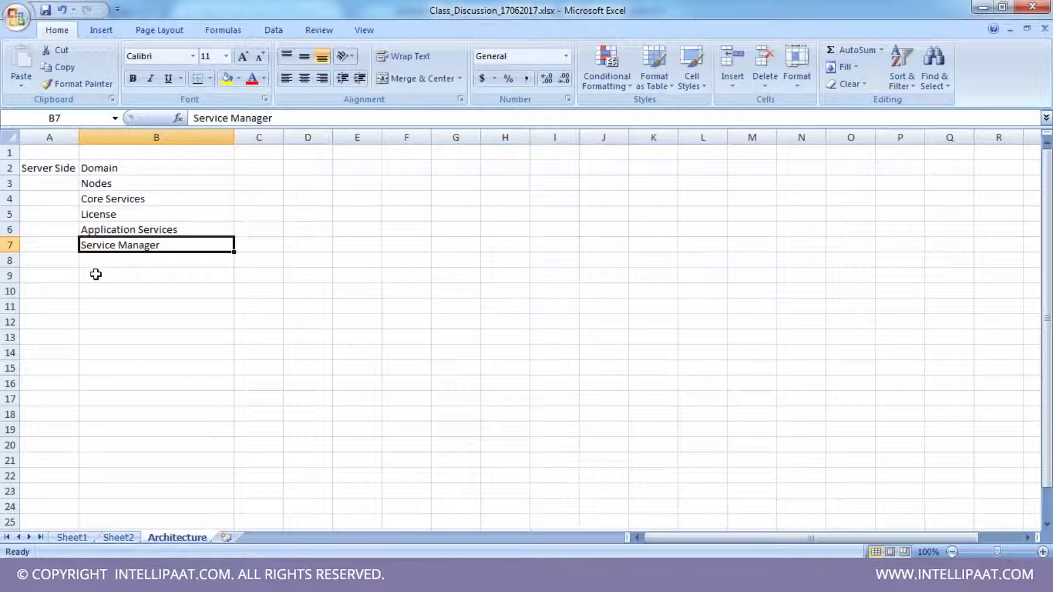
click(64, 276)
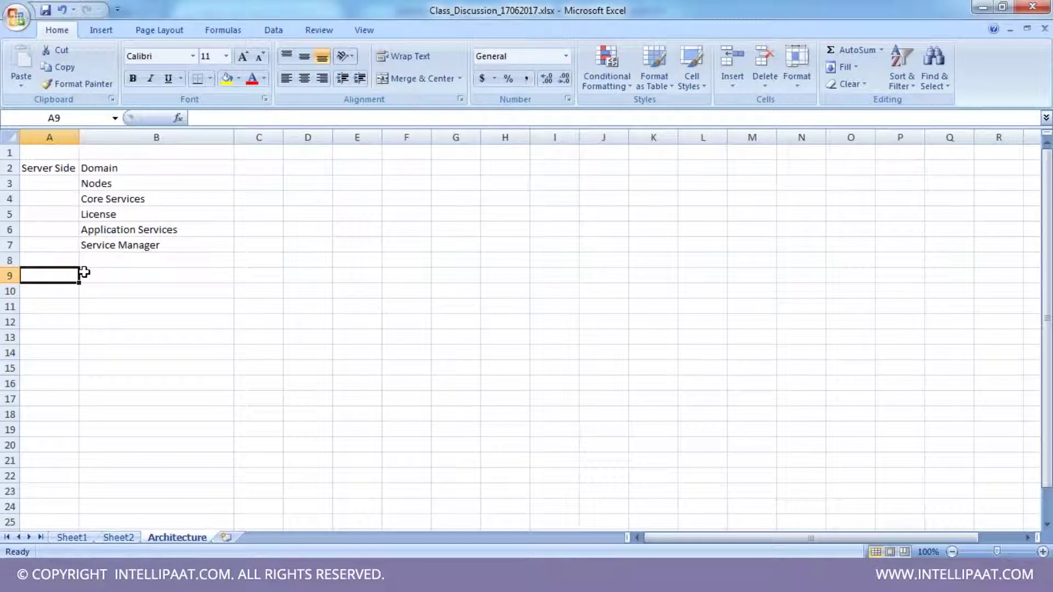
- Add a 'Client Side' heading in E2 and widen column E to fit it
click(356, 171)
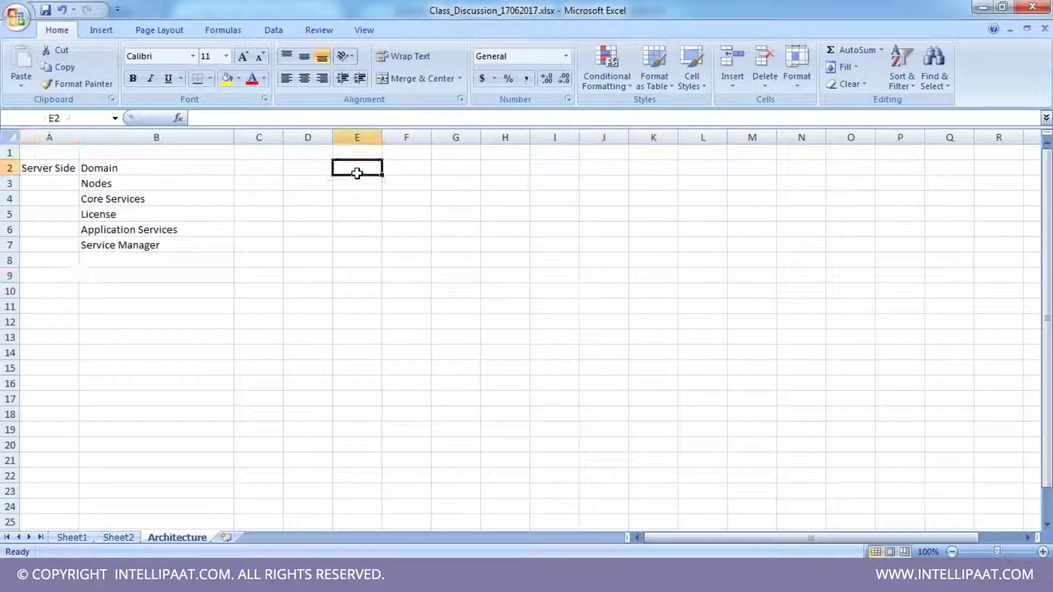
text(Client Side)
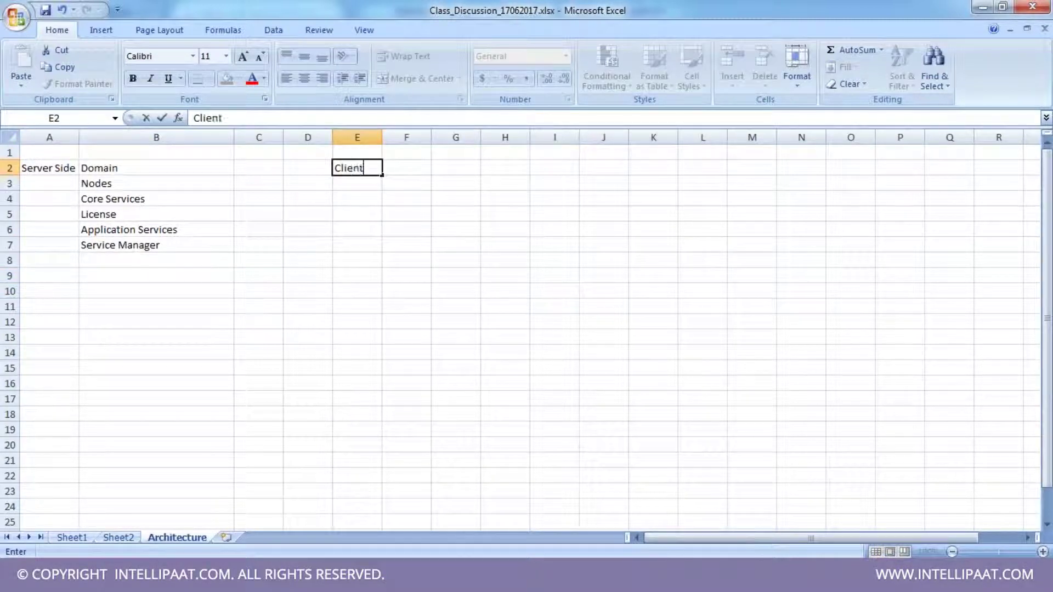
key(Tab)
drag(383, 137, 389, 137)
- List Repository Manager, Designer, Workflow Manager and Workflow Monitor in F2:F5, and fill Server Side yellow
text(Repos)
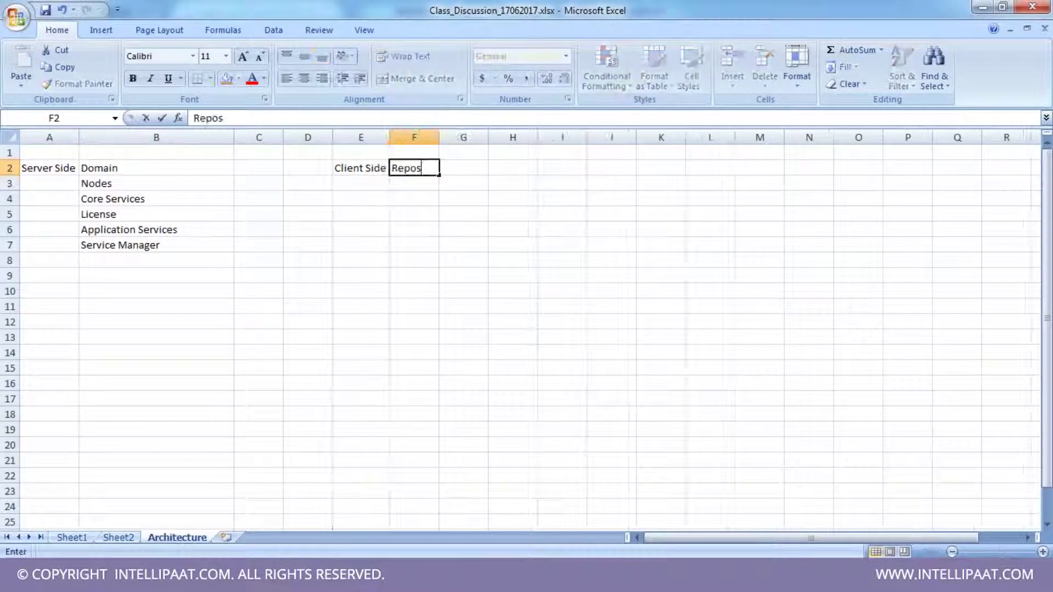
text(itory Manager)
key(Return)
text(Designer)
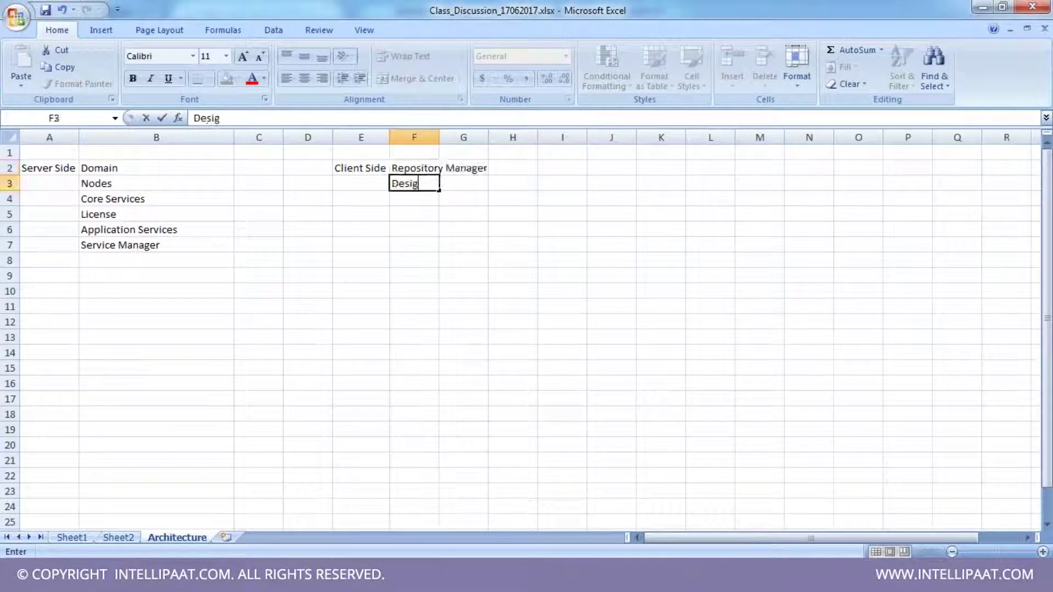
key(Return)
text(Workflow Manager)
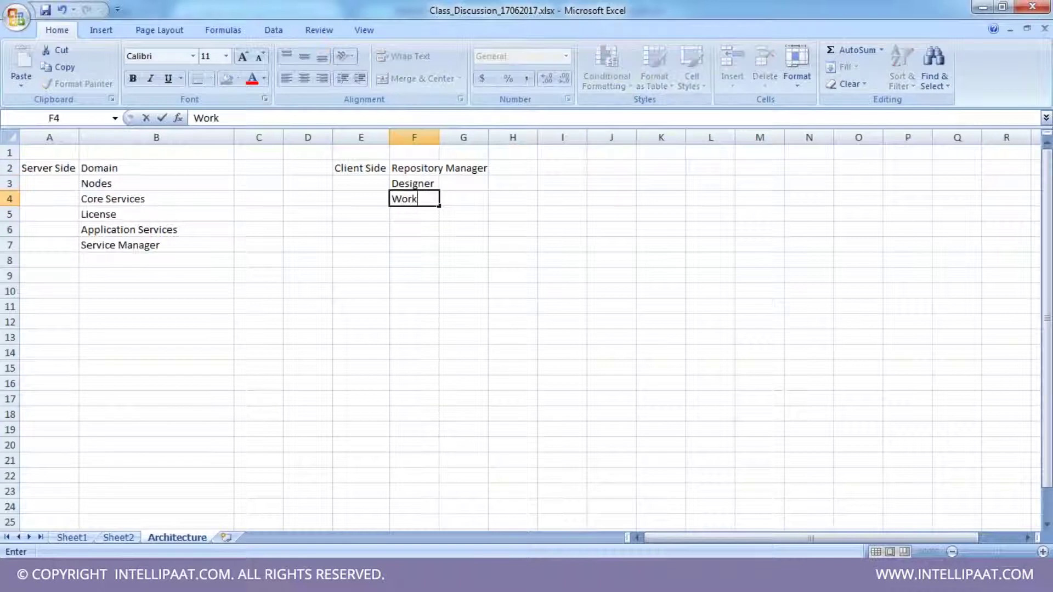
key(Return)
text(Workflow )
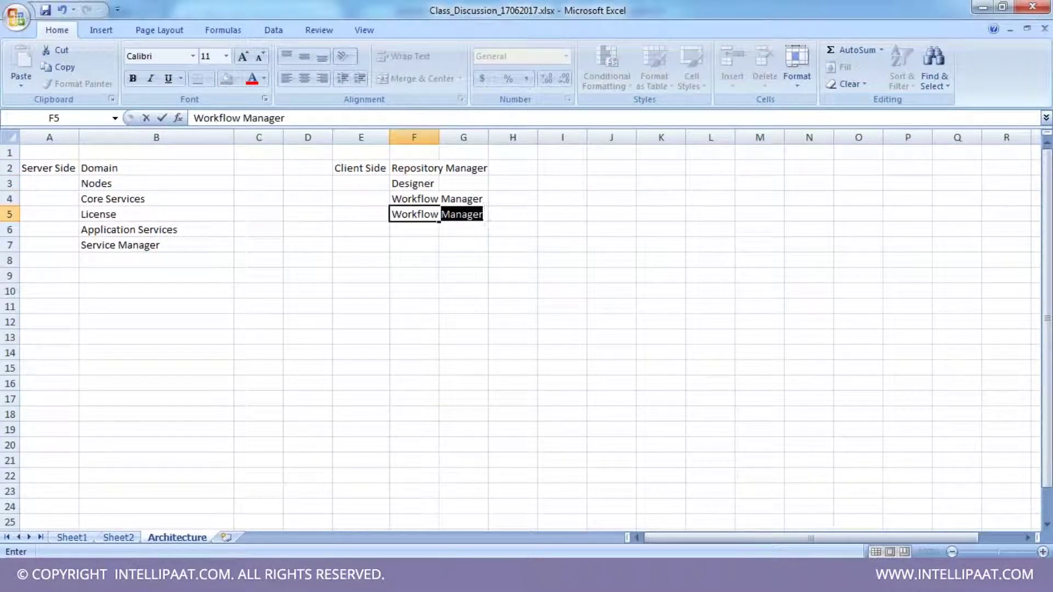
text(Monitor)
key(Return)
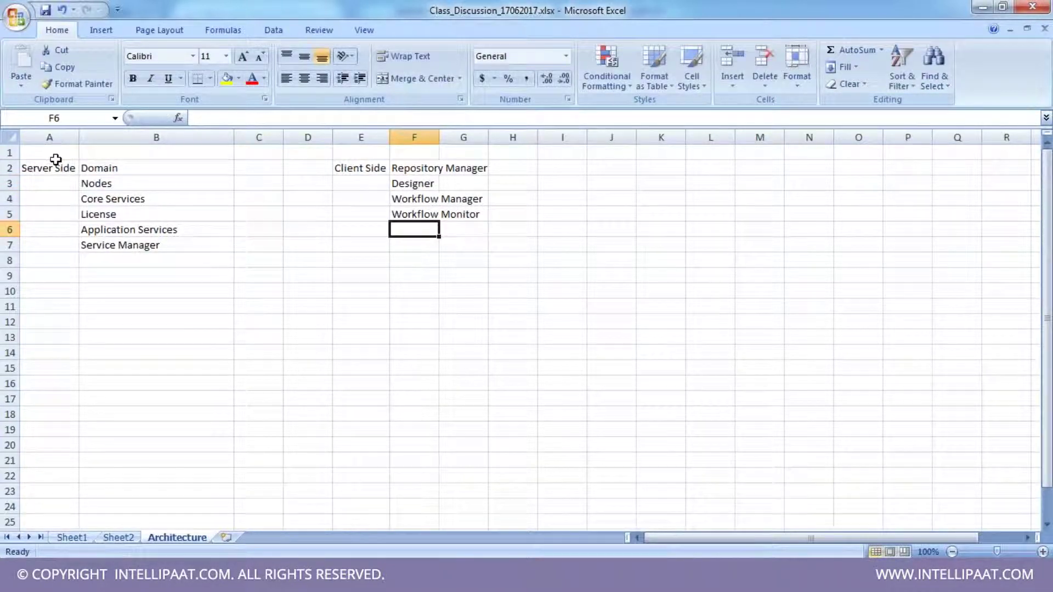
click(33, 164)
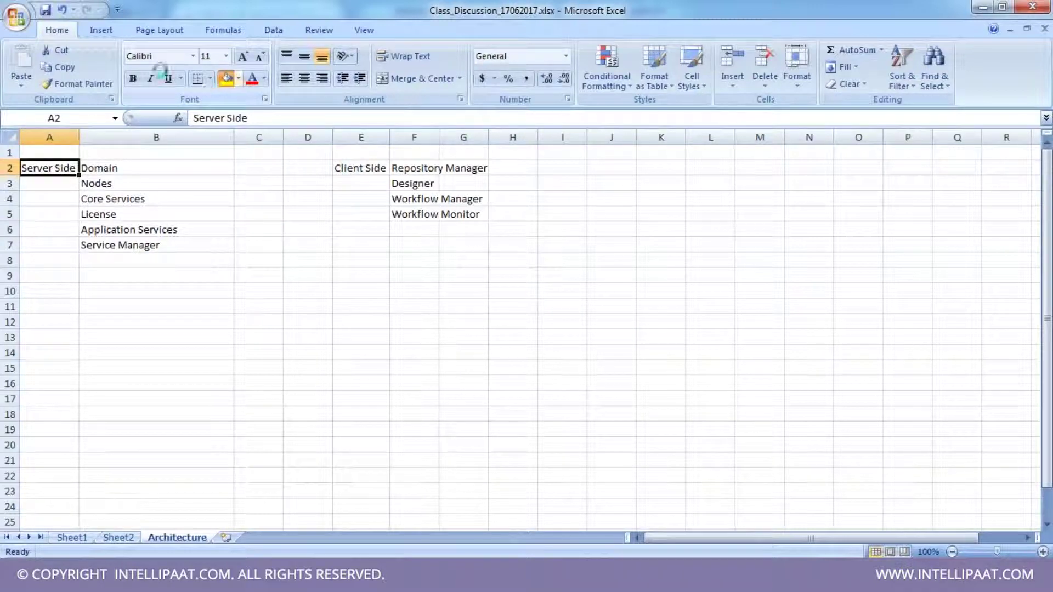
click(227, 77)
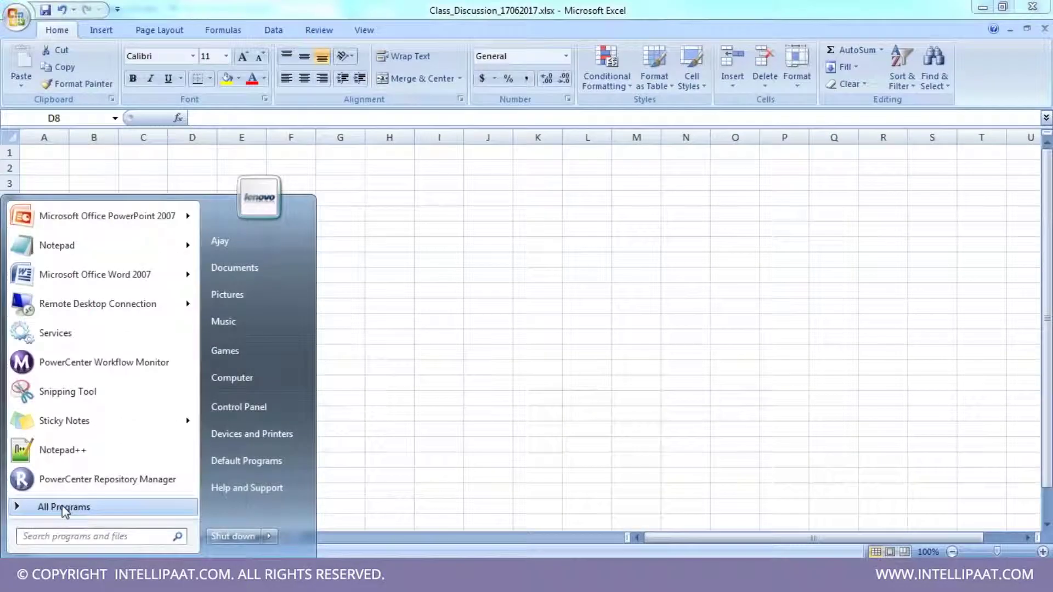
- Launch PowerCenter Designer from the Informatica 9.6.1 client programs in the Start menu
click(62, 506)
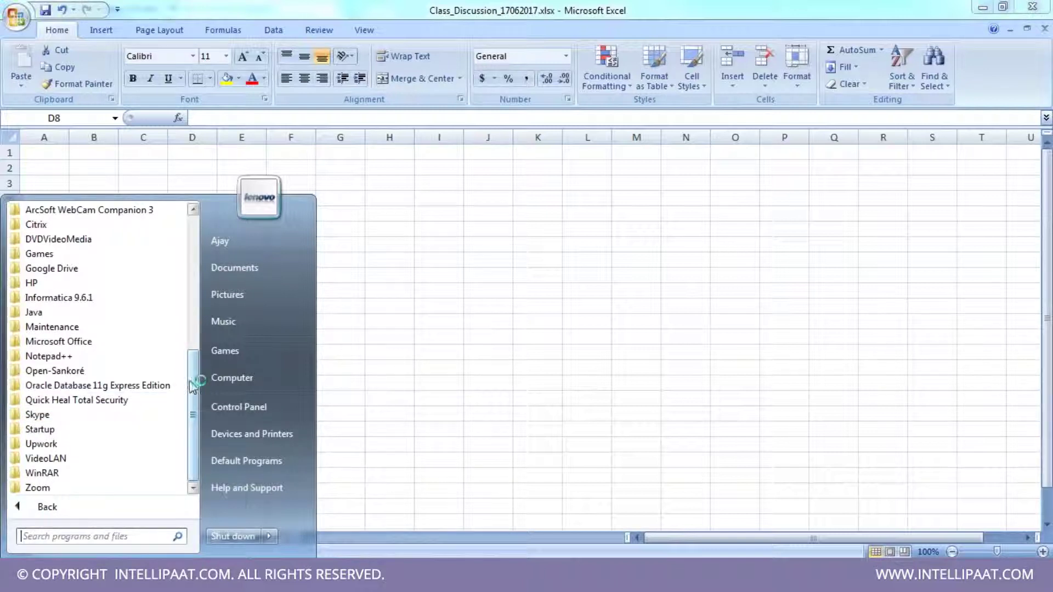
click(110, 298)
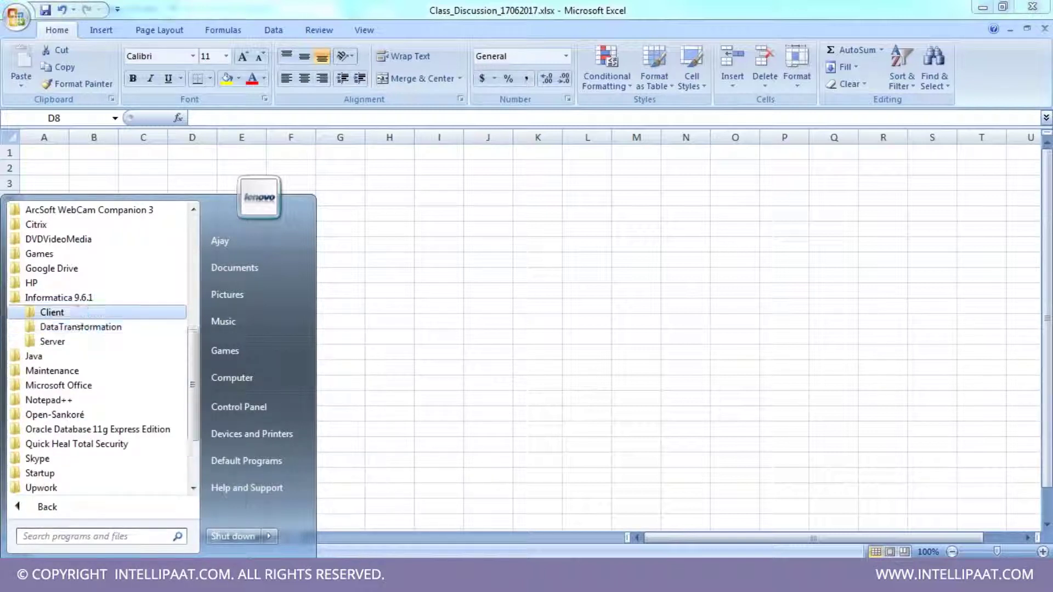
click(52, 313)
click(110, 371)
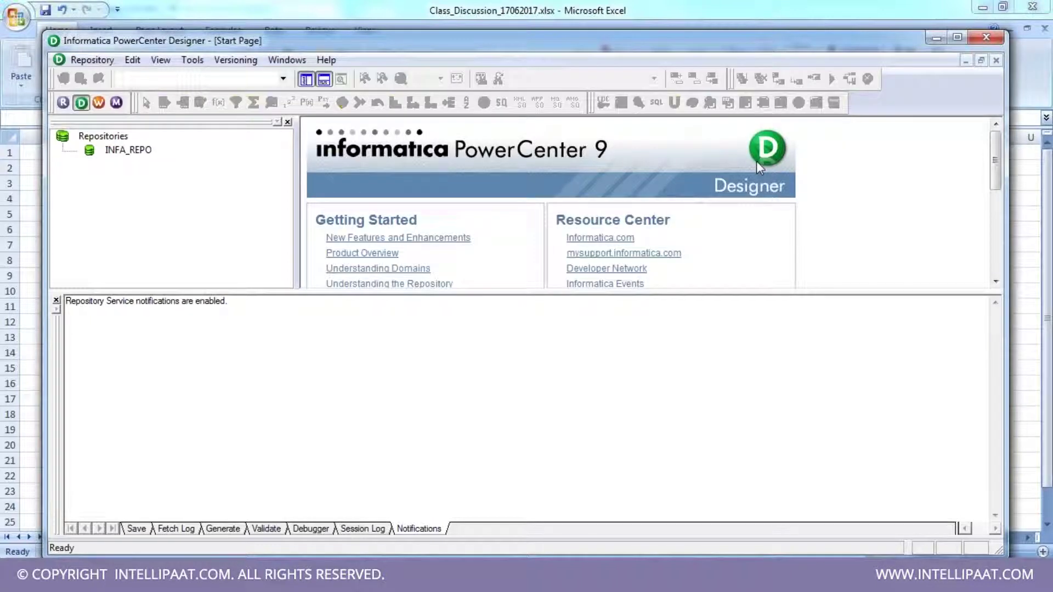
- Maximize Designer, open Repository Manager, maximize it and select INFA_REPO
click(56, 301)
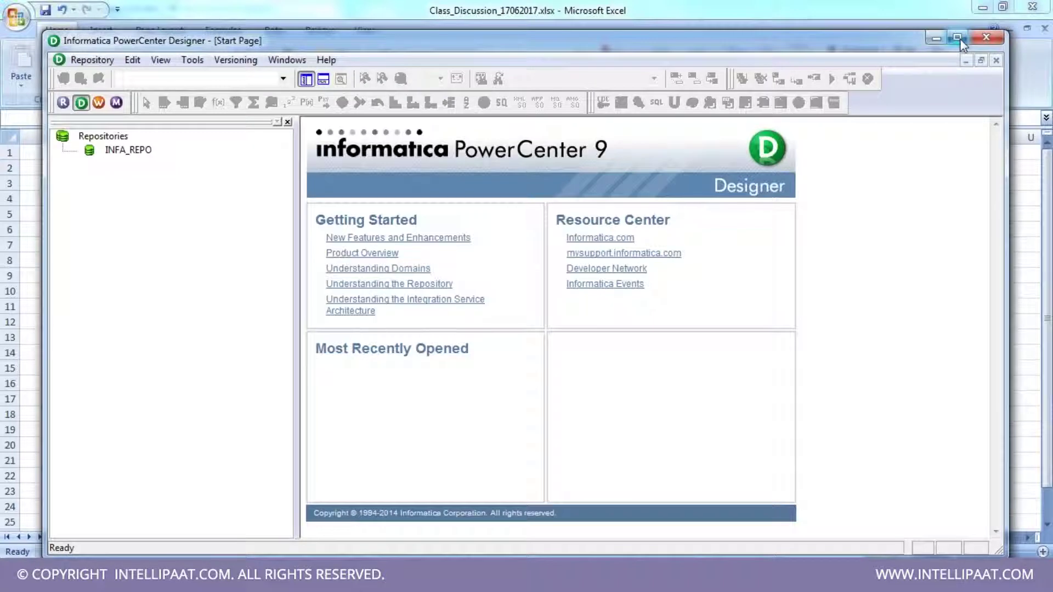
click(958, 37)
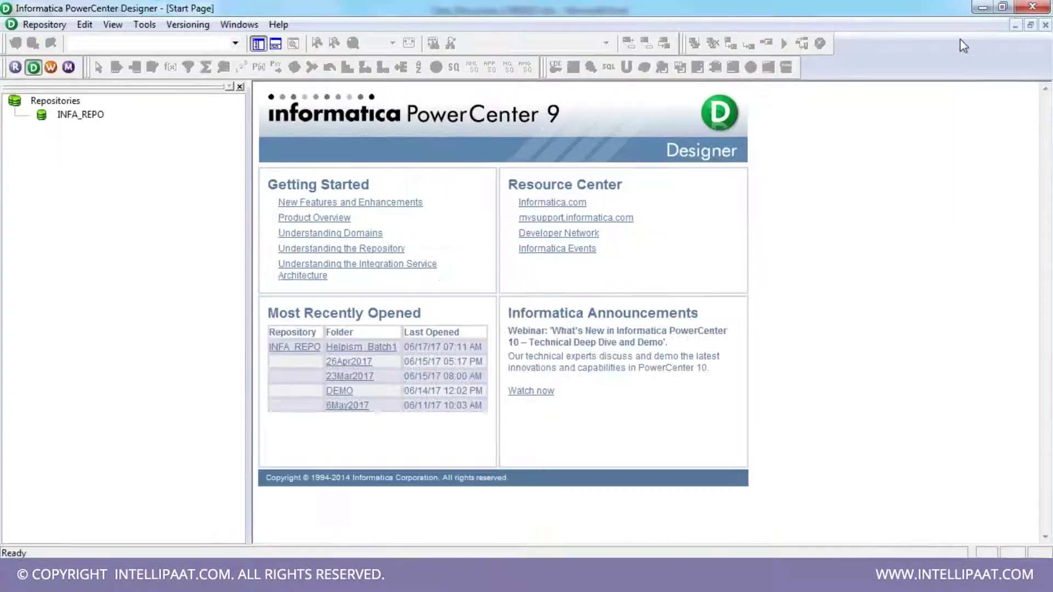
click(15, 68)
drag(248, 280, 163, 280)
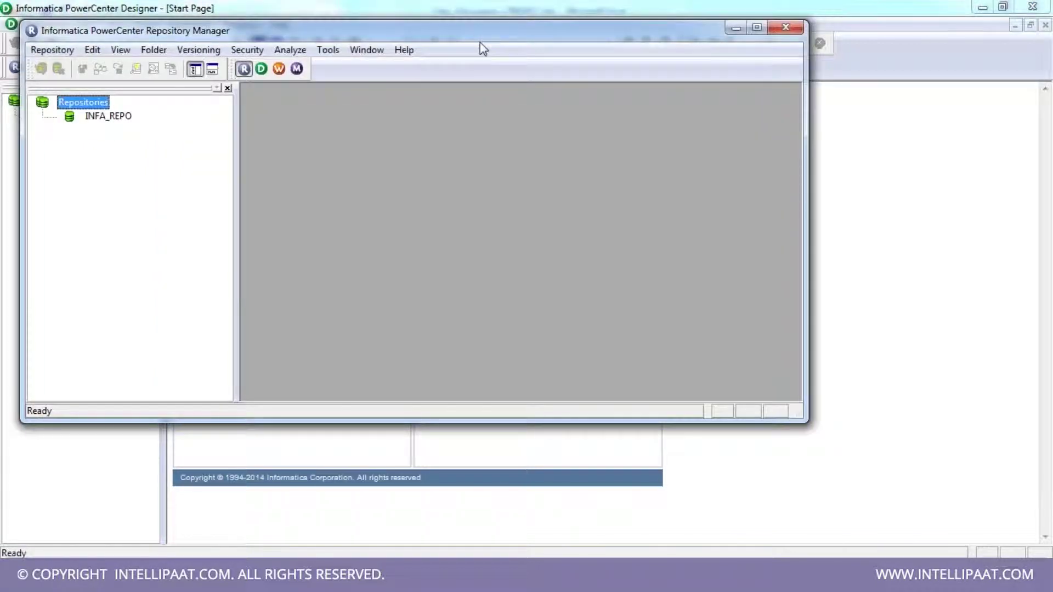
drag(482, 43, 485, 87)
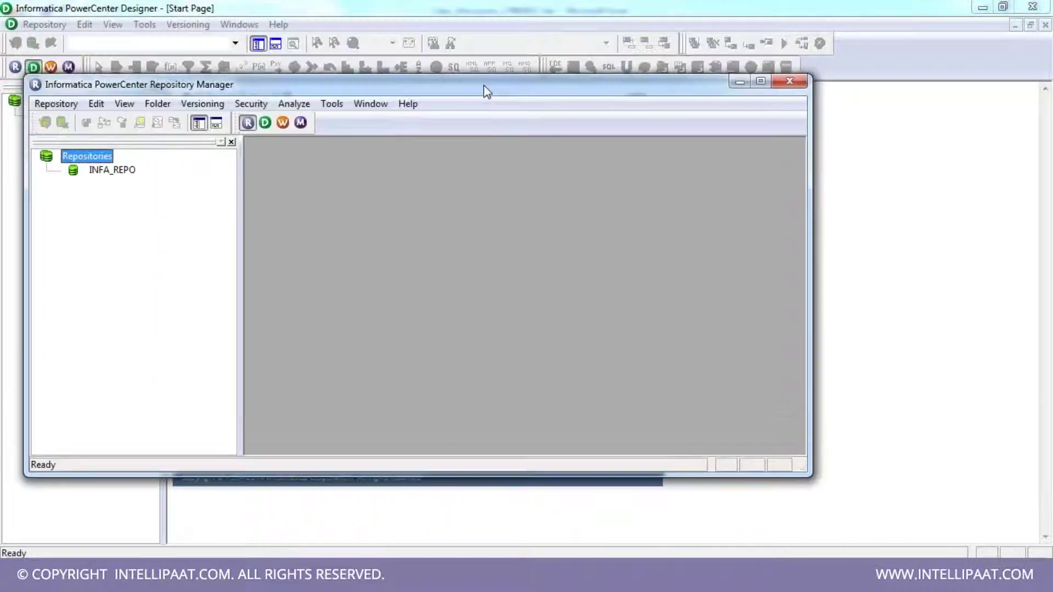
click(761, 82)
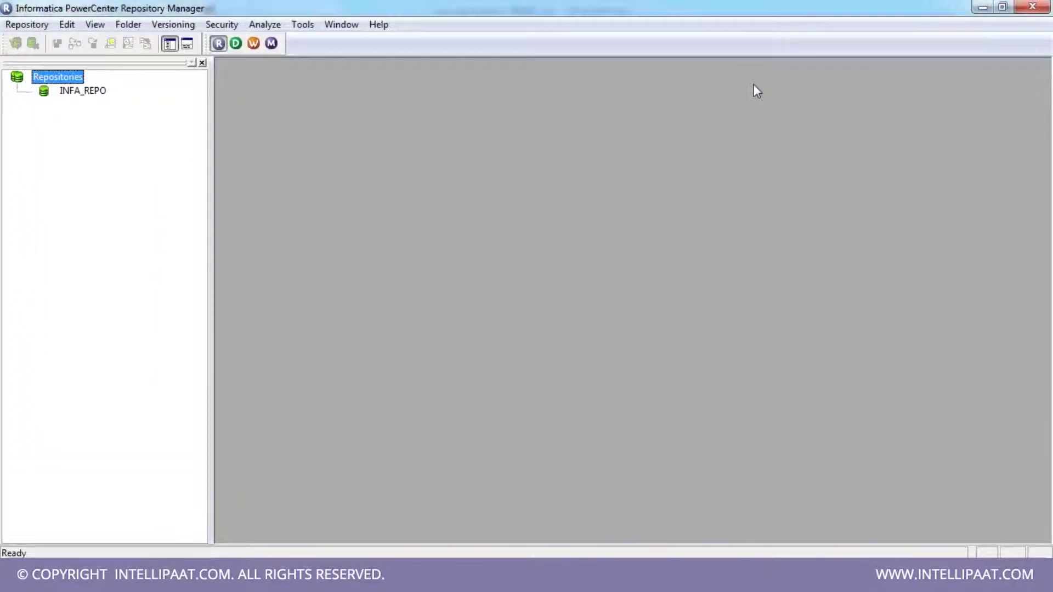
click(72, 94)
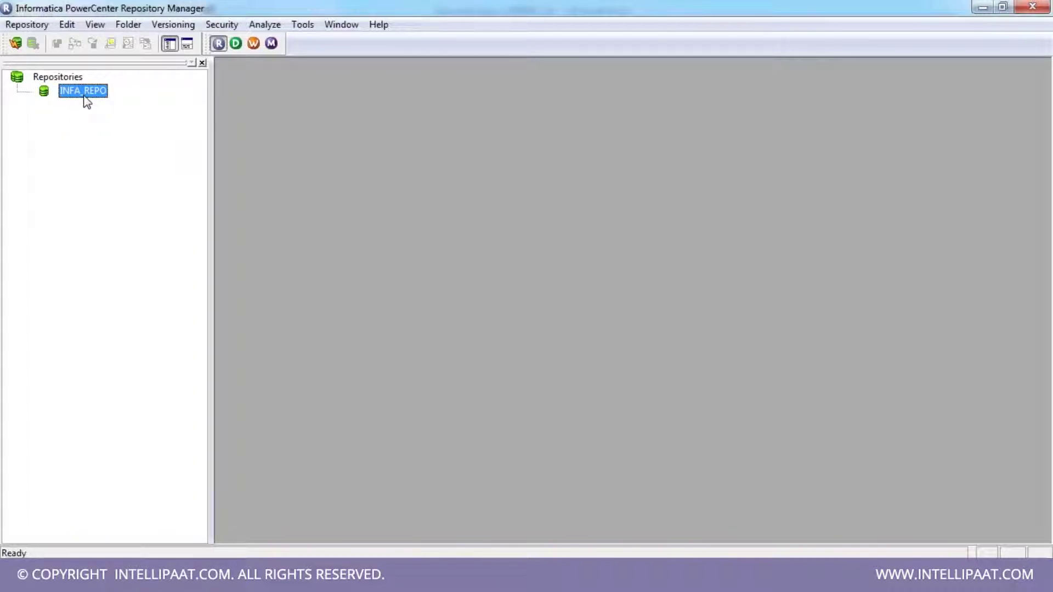
- Open Repository > Configure Domains and start a new domain entry at the domain name field
click(22, 24)
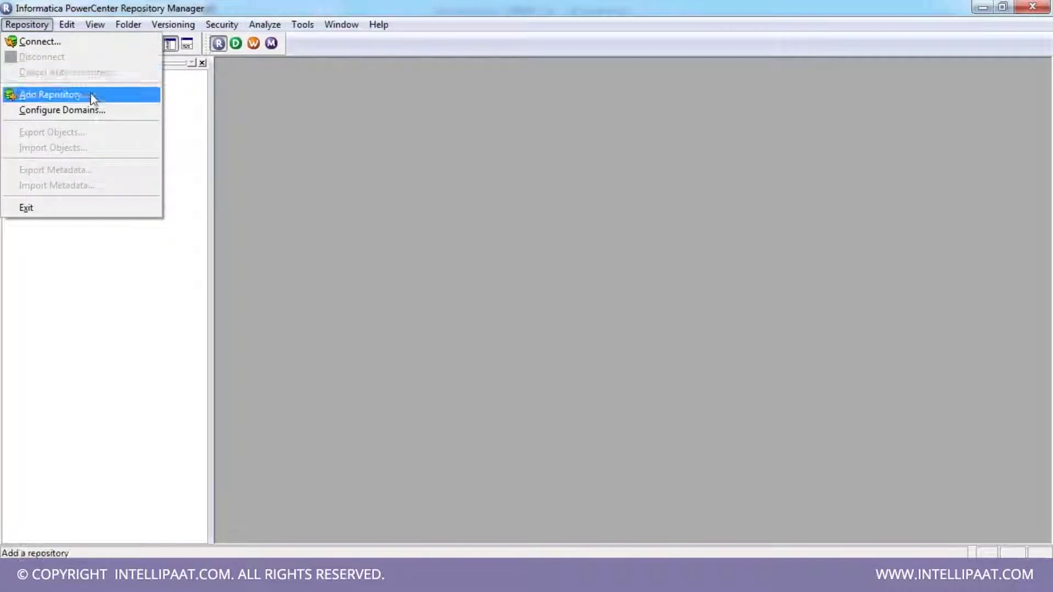
click(89, 108)
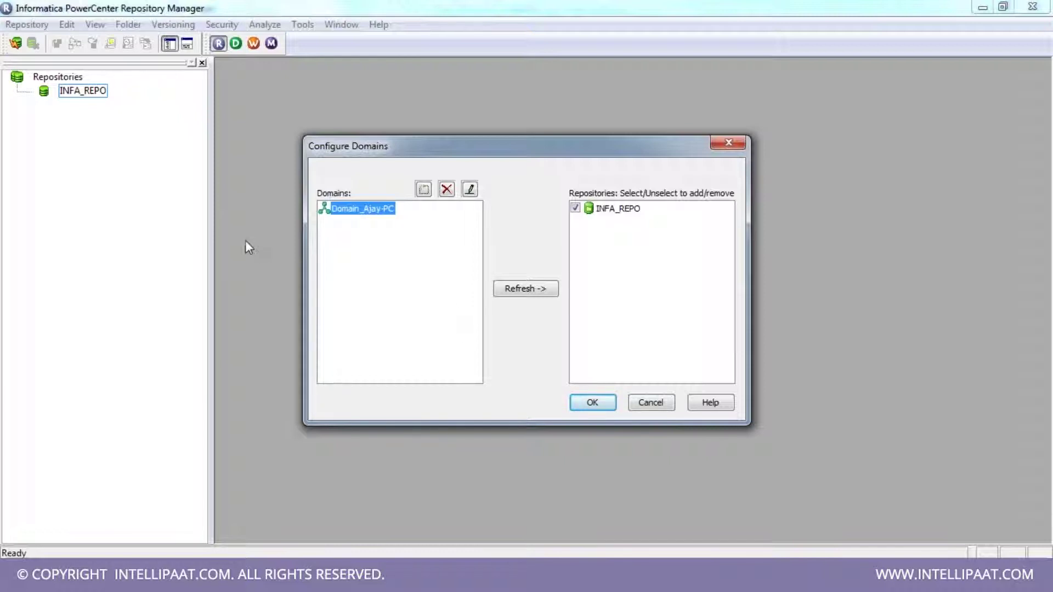
click(424, 191)
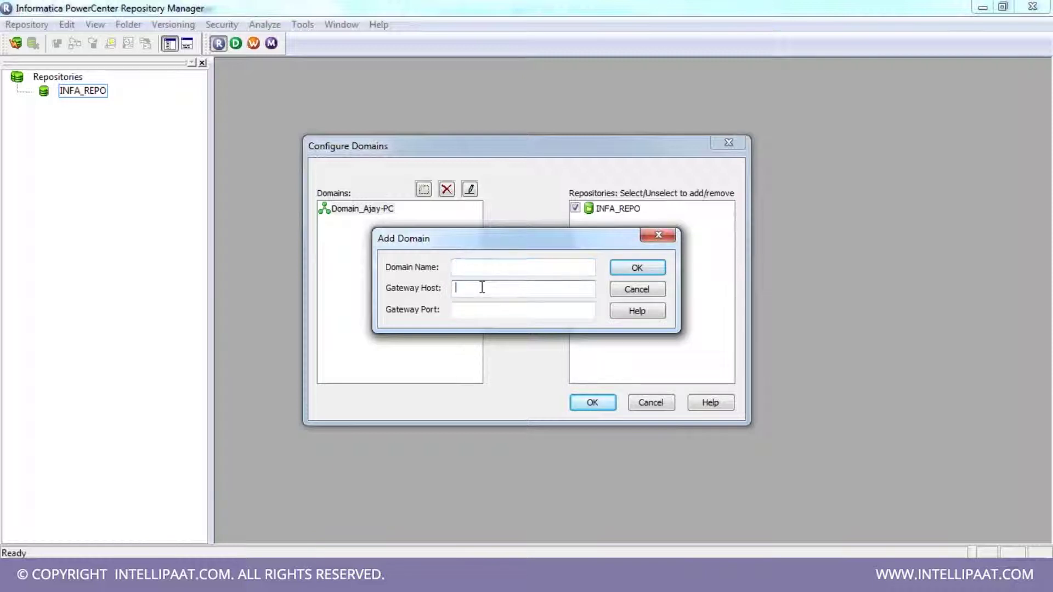
click(480, 309)
click(475, 266)
click(330, 573)
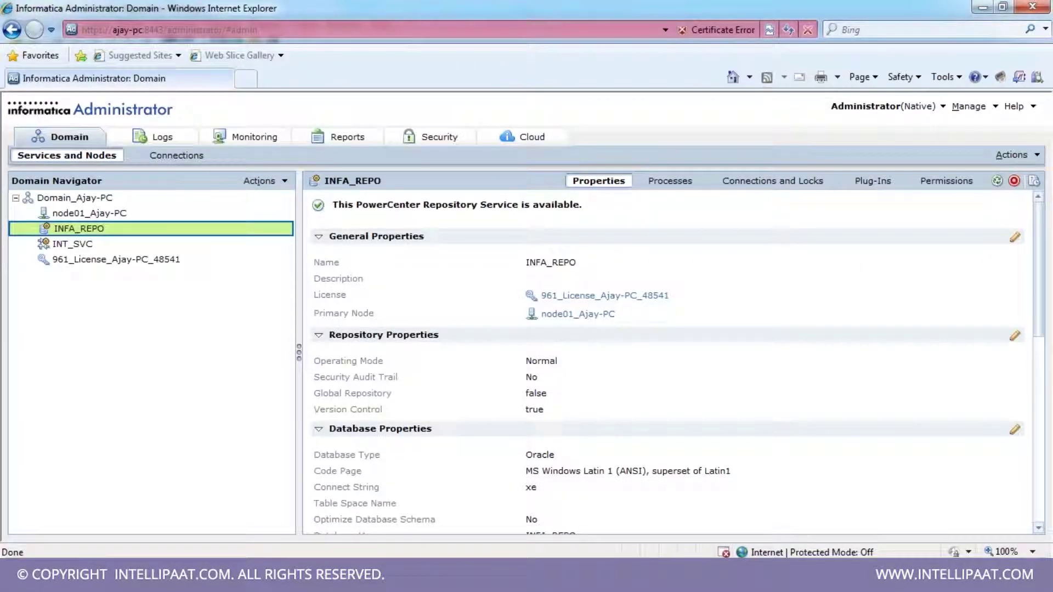
click(98, 198)
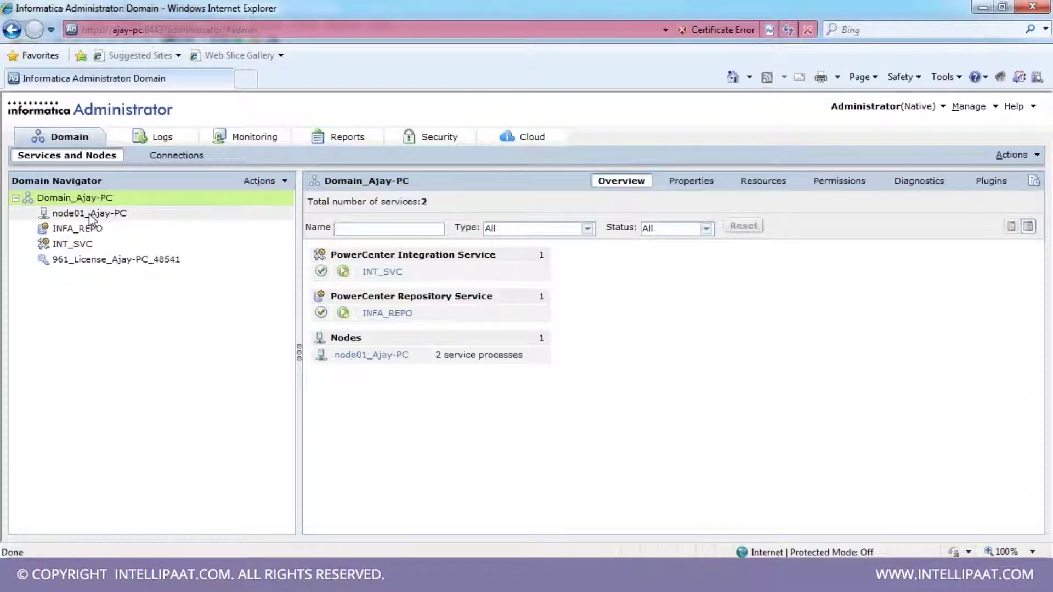
click(90, 214)
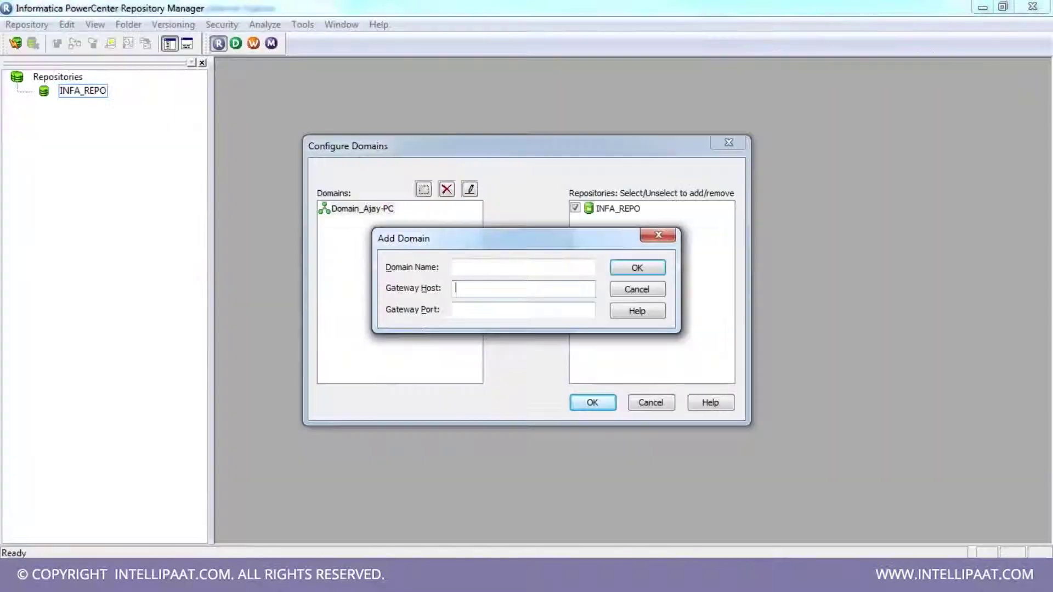
- Cancel the new domain, select the existing domain with INFA_REPO, and close domain configuration
click(637, 289)
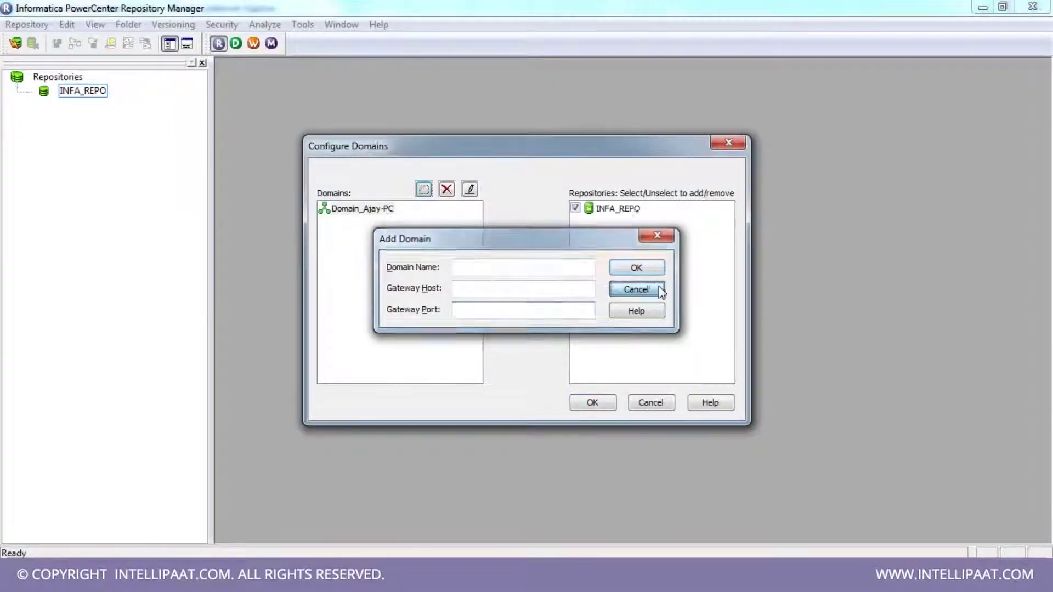
click(370, 213)
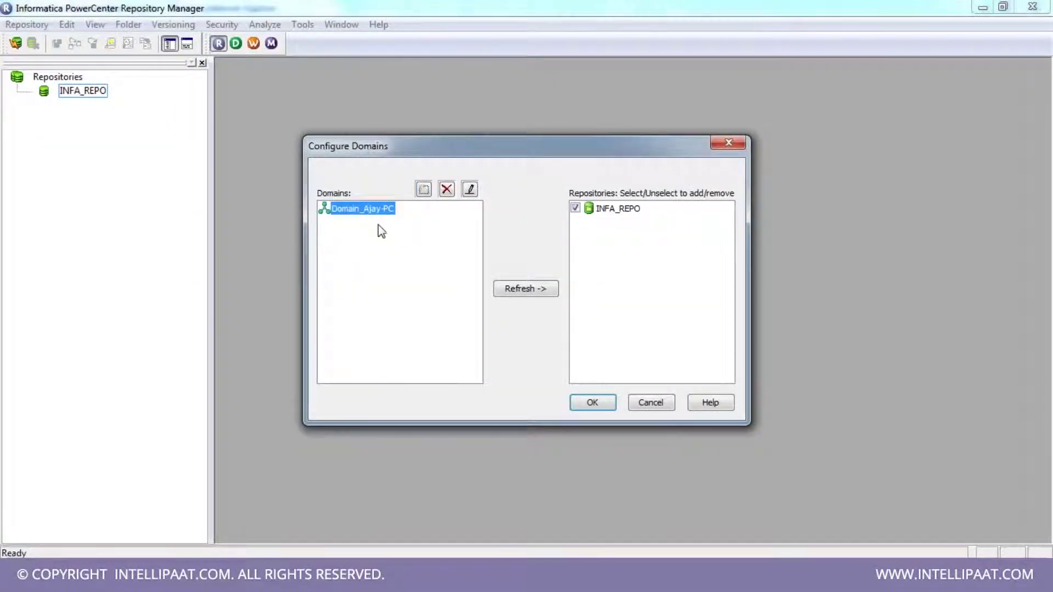
click(617, 213)
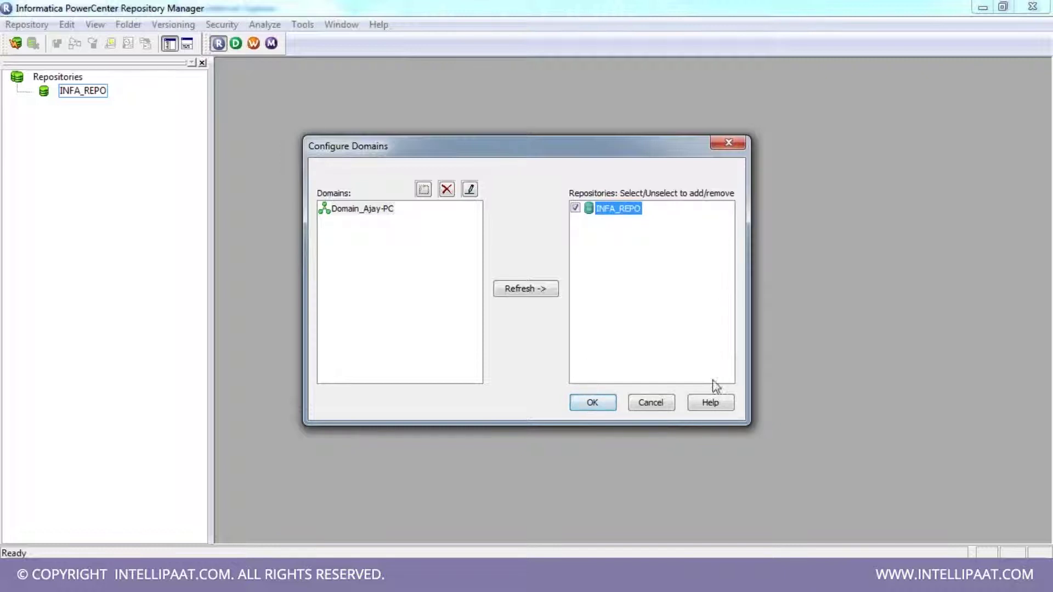
click(661, 405)
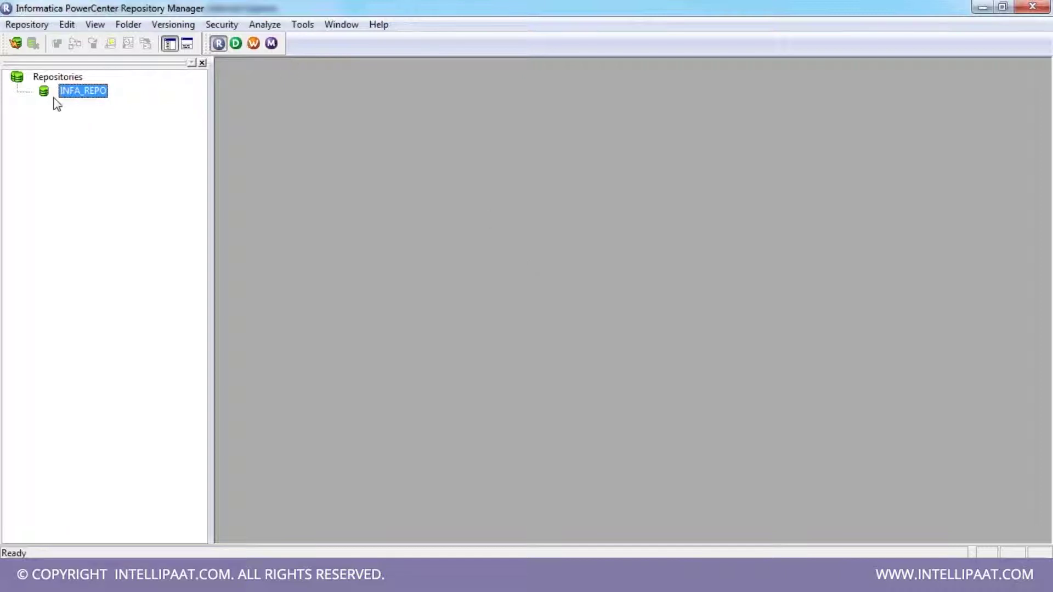
right_click(85, 97)
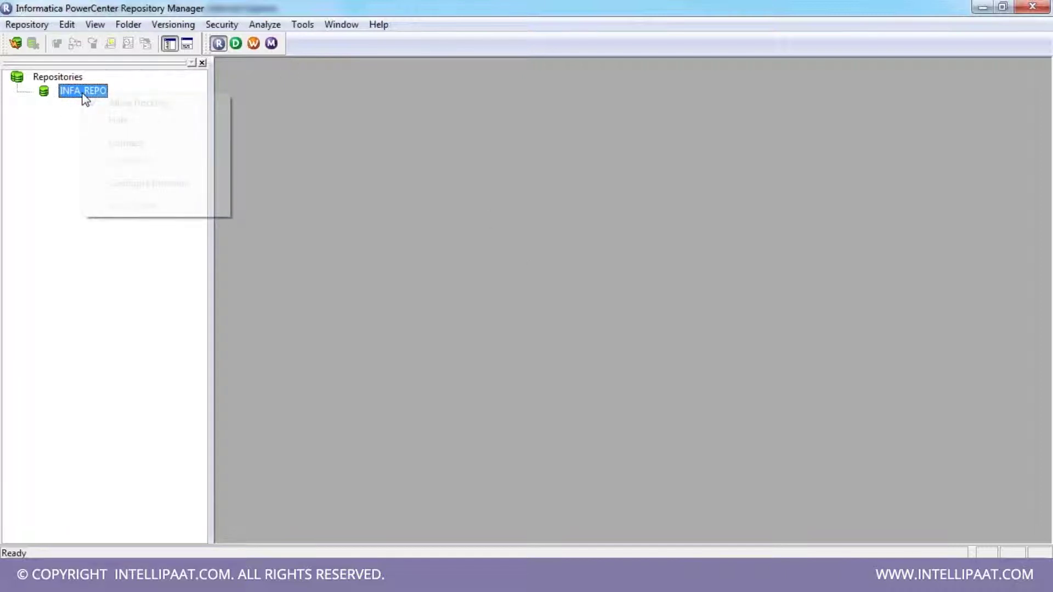
- Connect to INFA_REPO using the account password and widen the folder tree pane
click(125, 143)
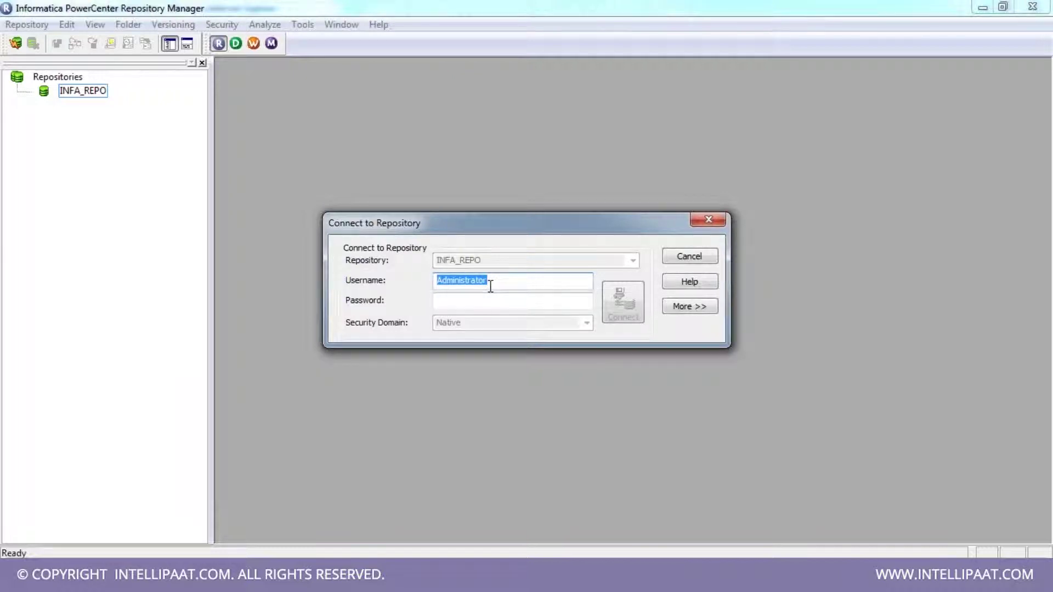
key(Tab)
key(ctrl+v)
click(630, 314)
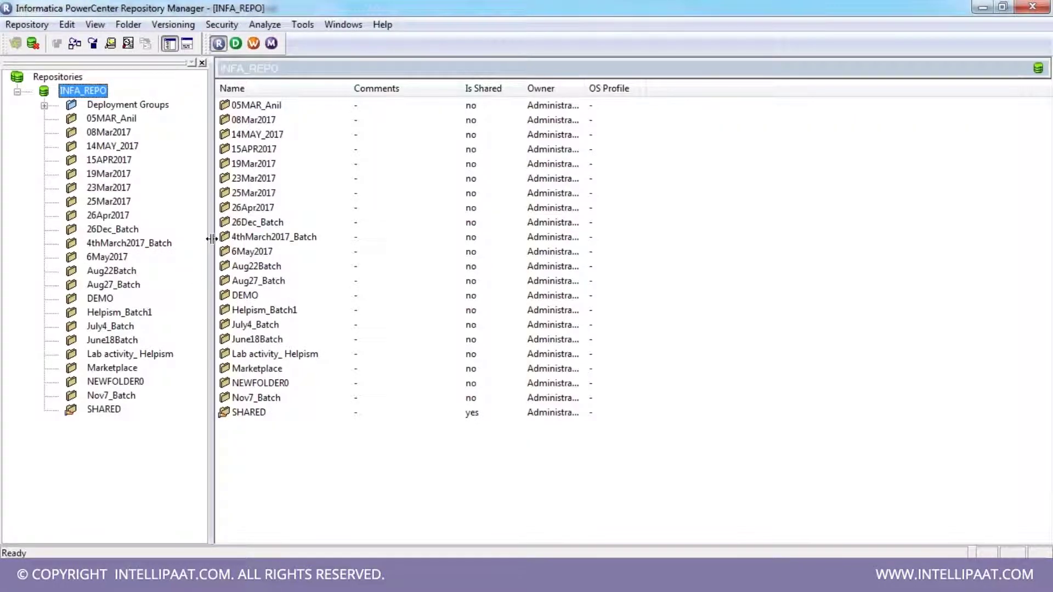
drag(212, 239, 227, 237)
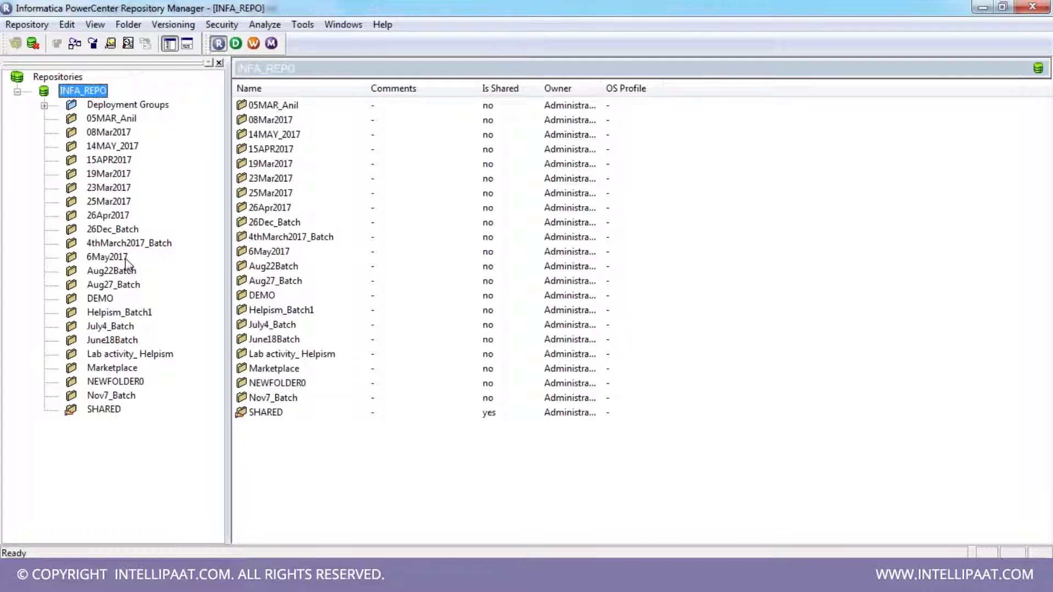
- Choose Folder > Create to bring up the Create Folder form with default NEWFOLDER1
click(140, 26)
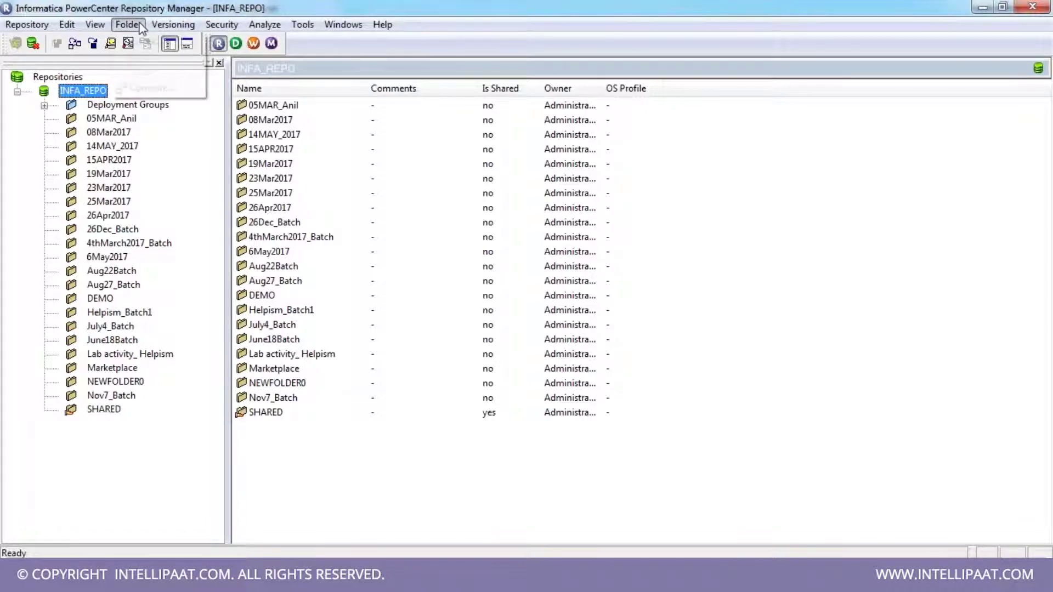
click(145, 40)
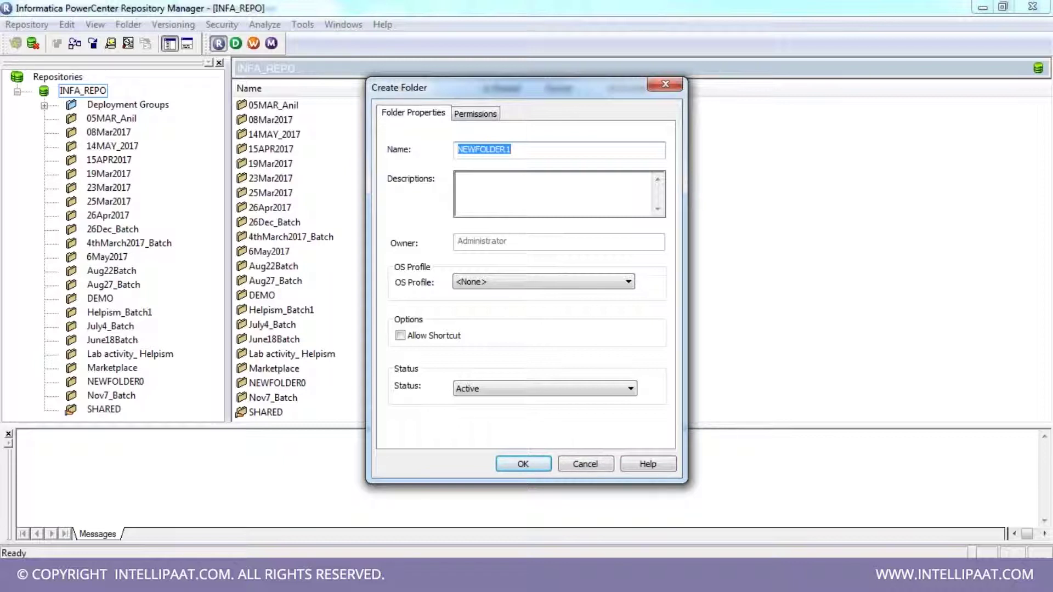
- Create folder Intellipaat_11thJune after reviewing permissions, leaving Allow Shortcut unchecked
text(Intellipaat_11thJune)
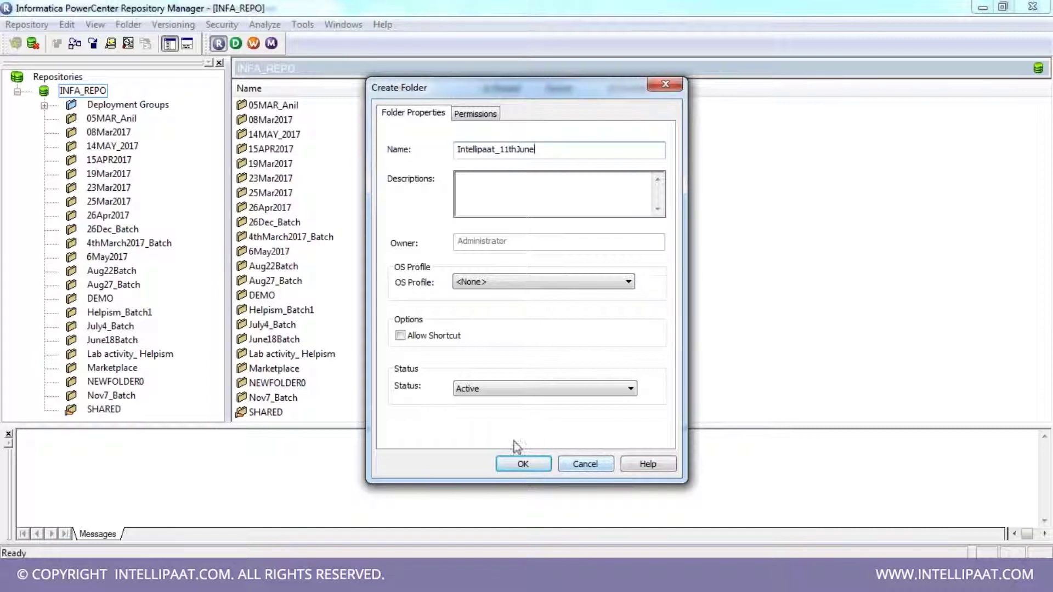
click(470, 117)
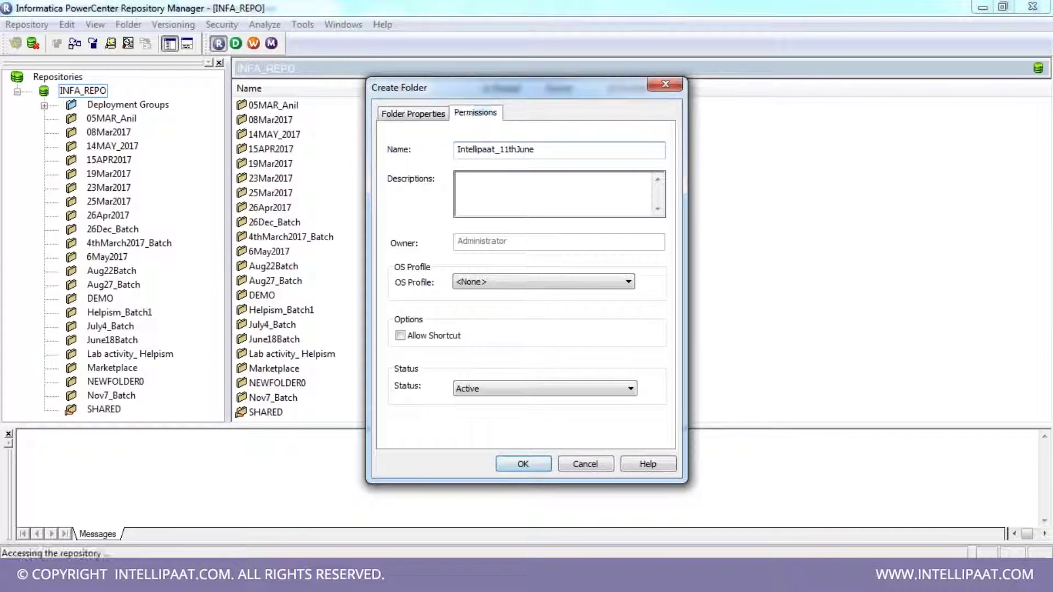
click(436, 185)
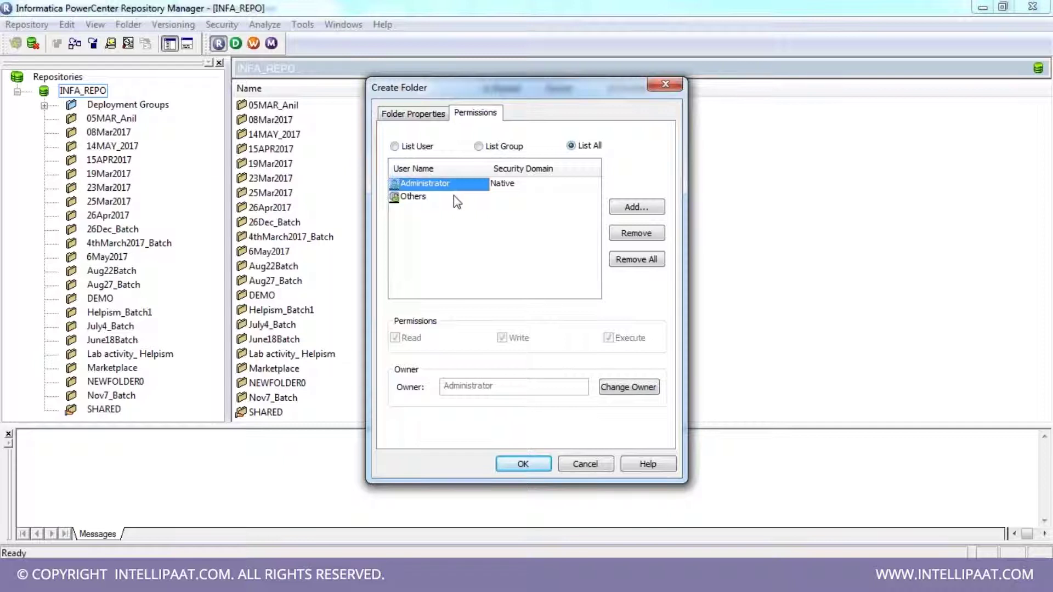
click(421, 115)
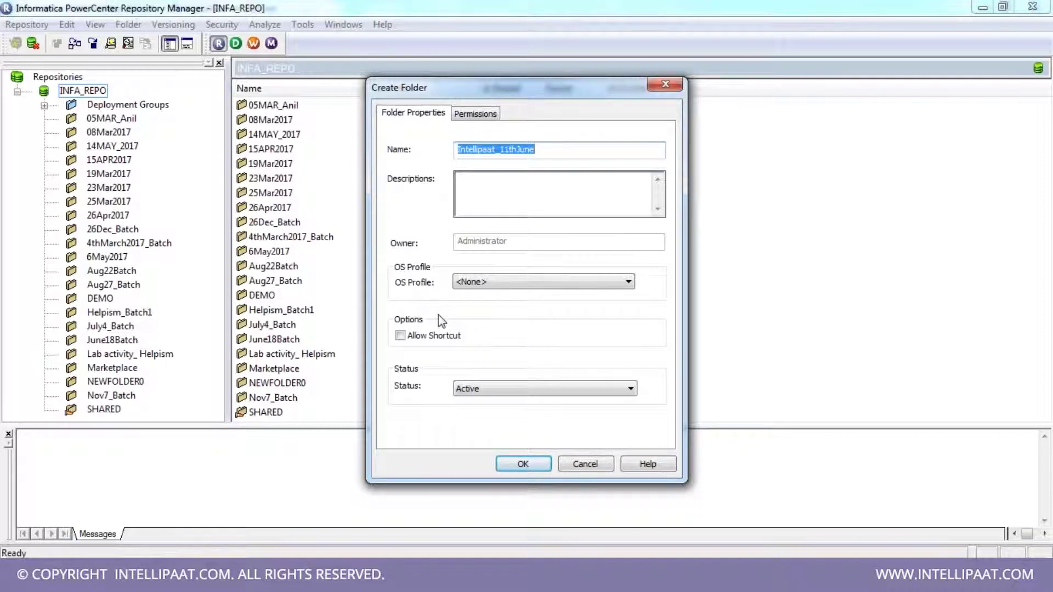
click(416, 342)
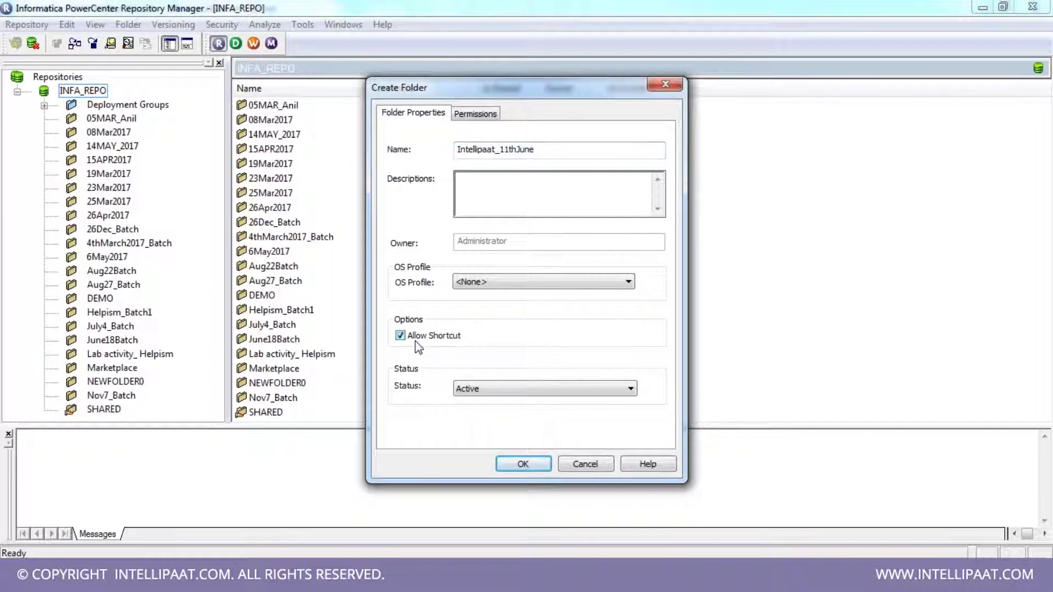
click(417, 343)
click(536, 468)
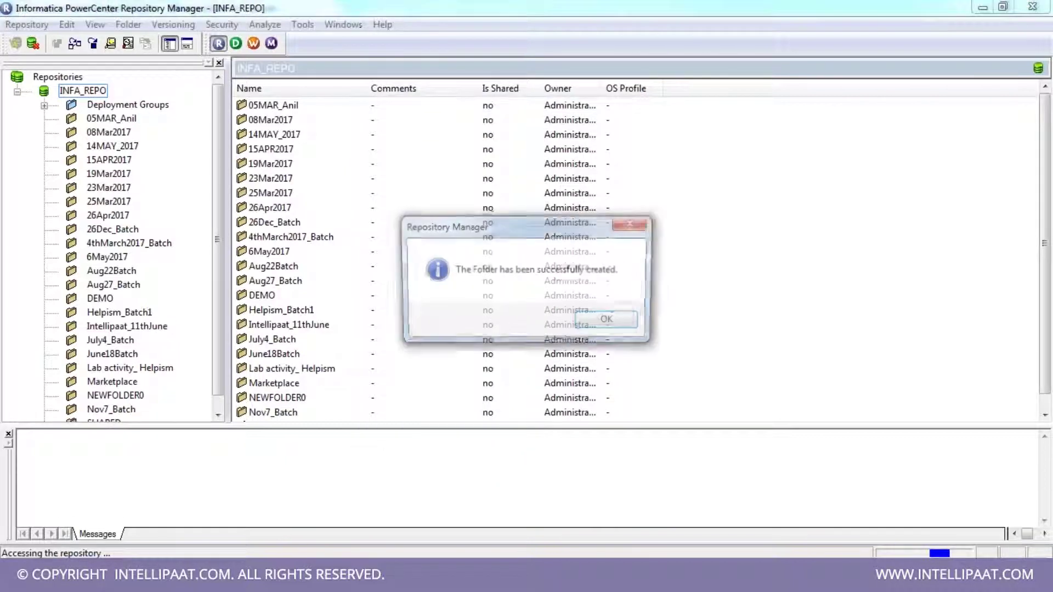
click(610, 321)
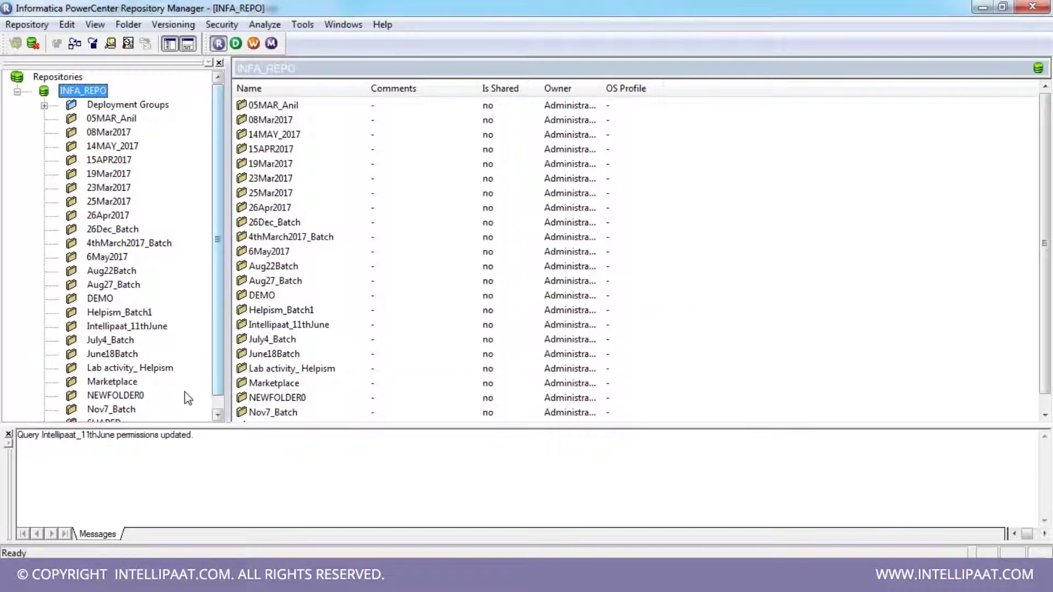
- Expand Intellipaat_11thJune, compare it with July4_Batch, then launch PowerCenter Designer
click(9, 435)
click(136, 328)
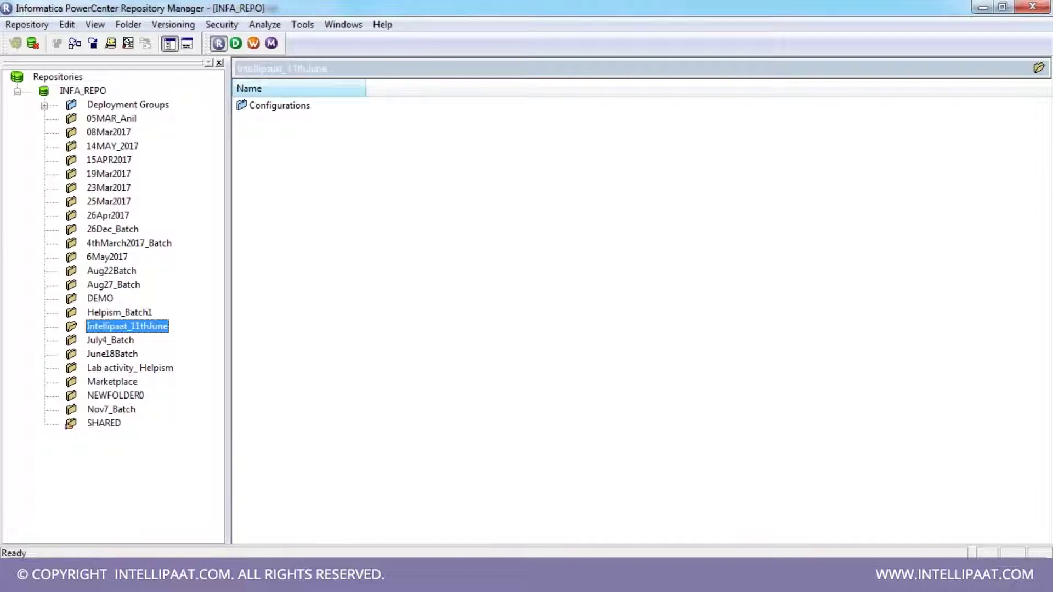
click(307, 107)
click(45, 327)
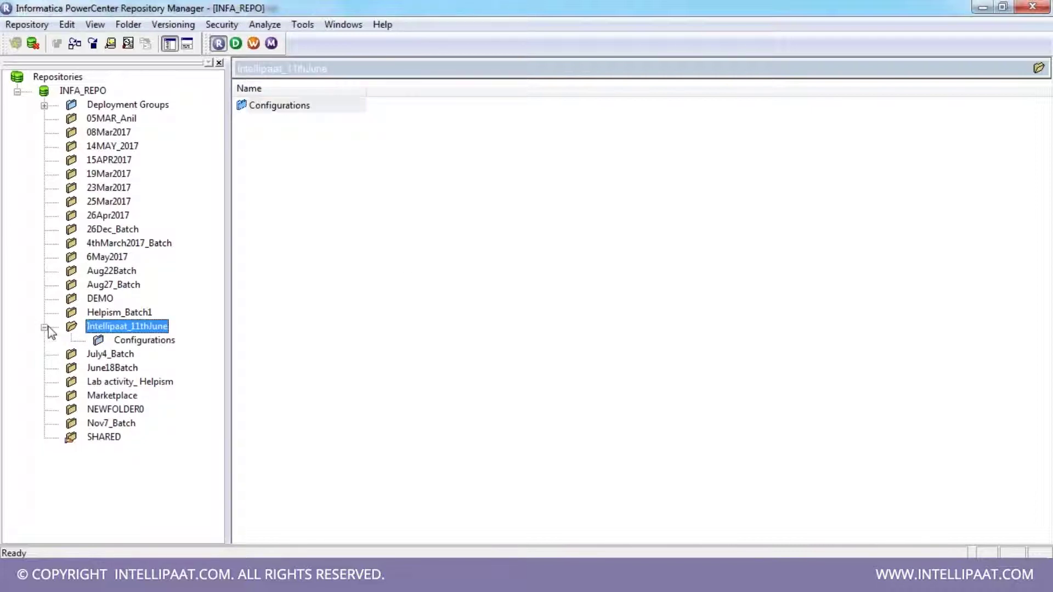
click(125, 355)
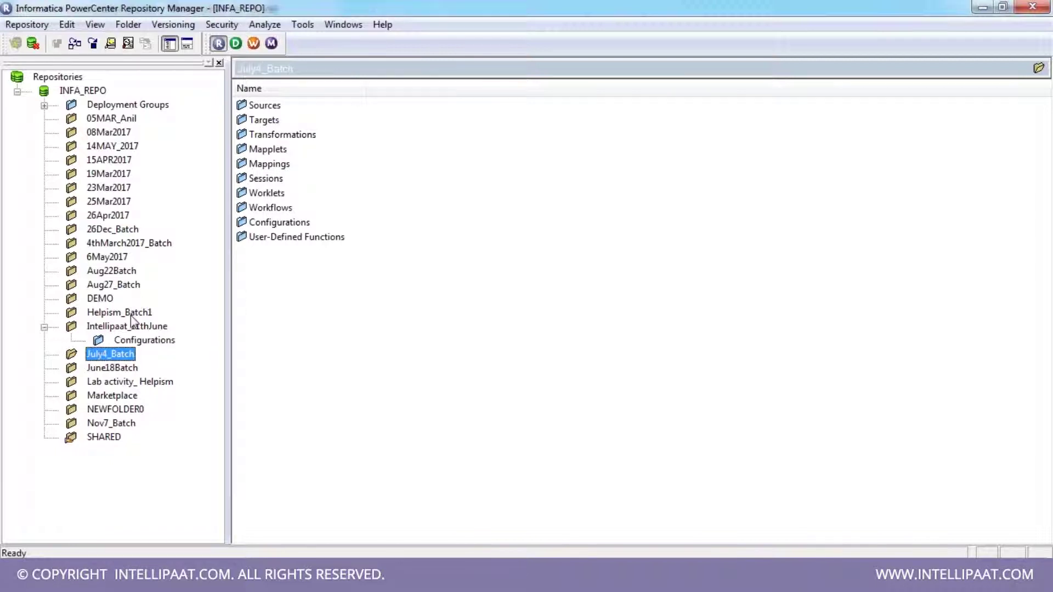
click(112, 328)
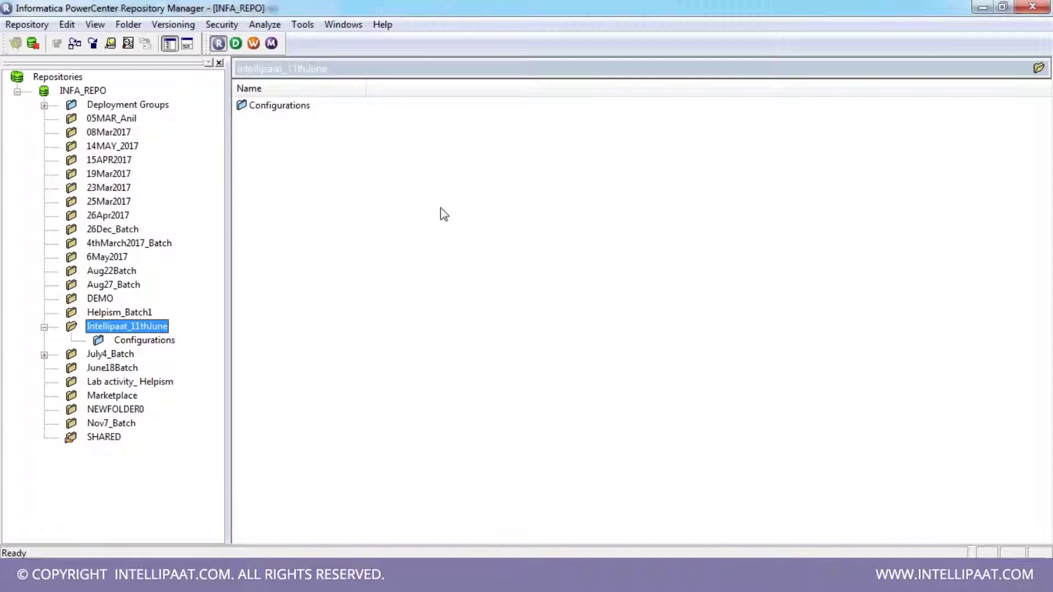
click(236, 47)
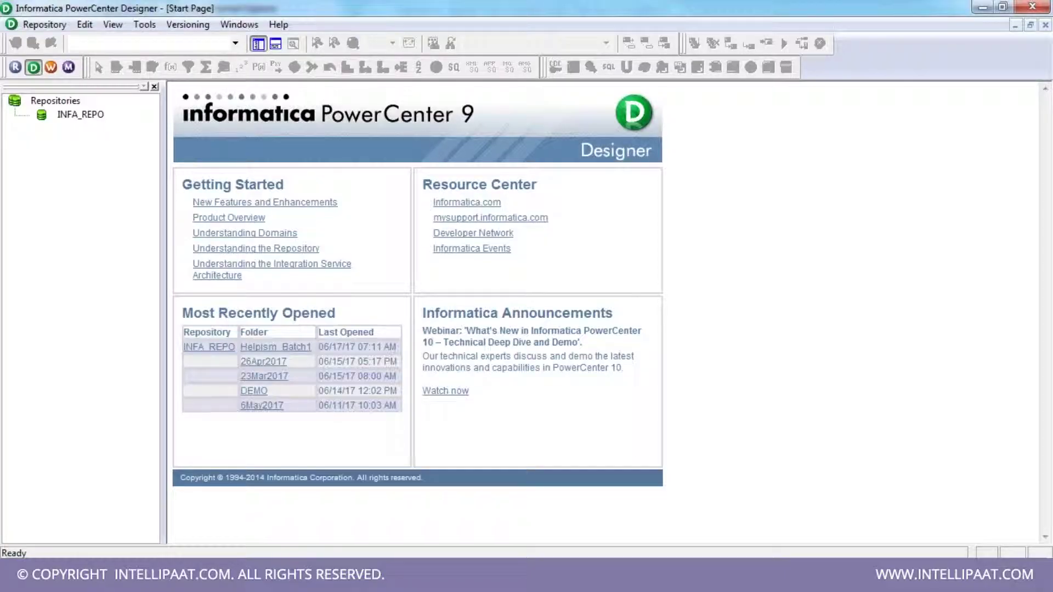
- Widen the navigator and select INFA_REPO, browsing the Repository menu without choosing a command
drag(162, 239, 173, 252)
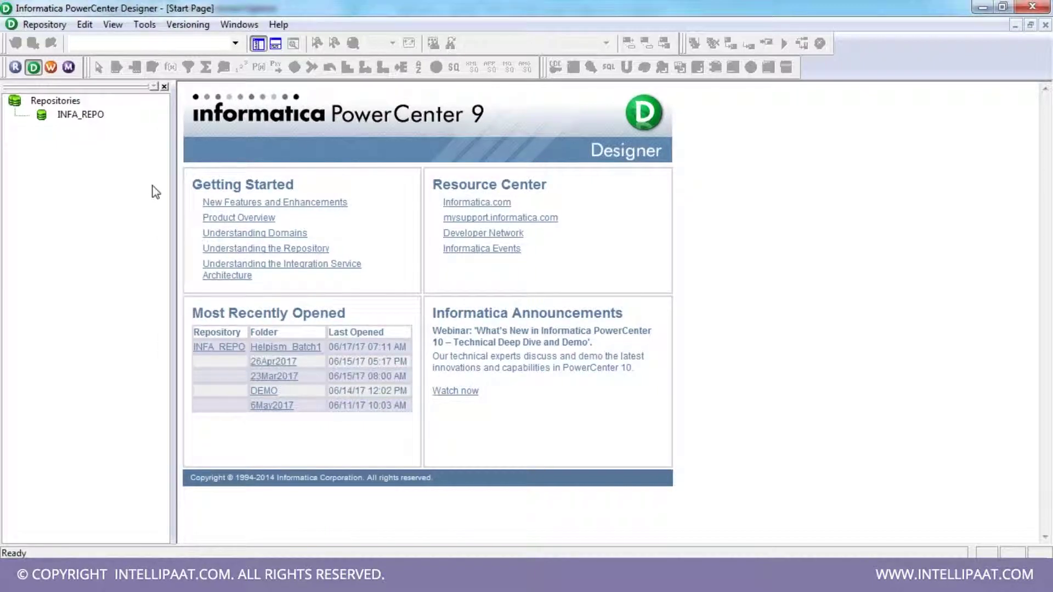
click(88, 115)
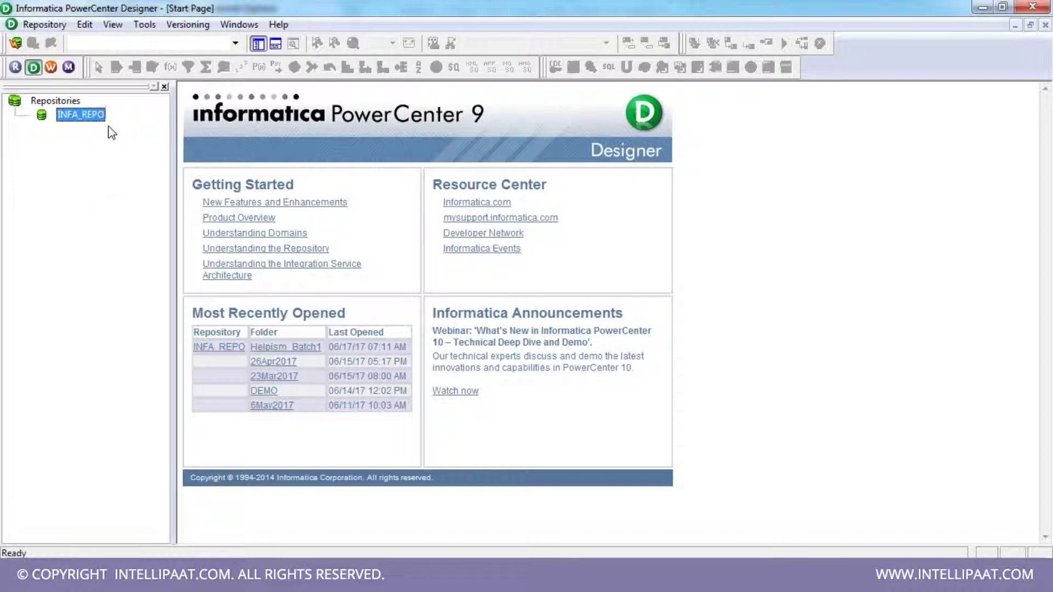
click(49, 29)
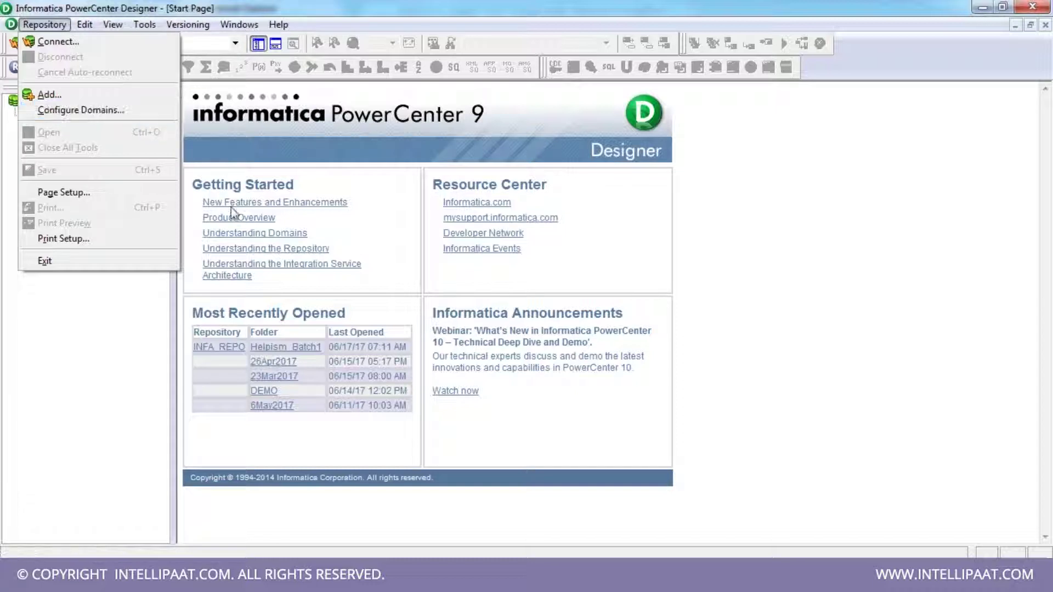
click(151, 366)
- Connect to INFA_REPO from its context menu, entering the account password
right_click(83, 121)
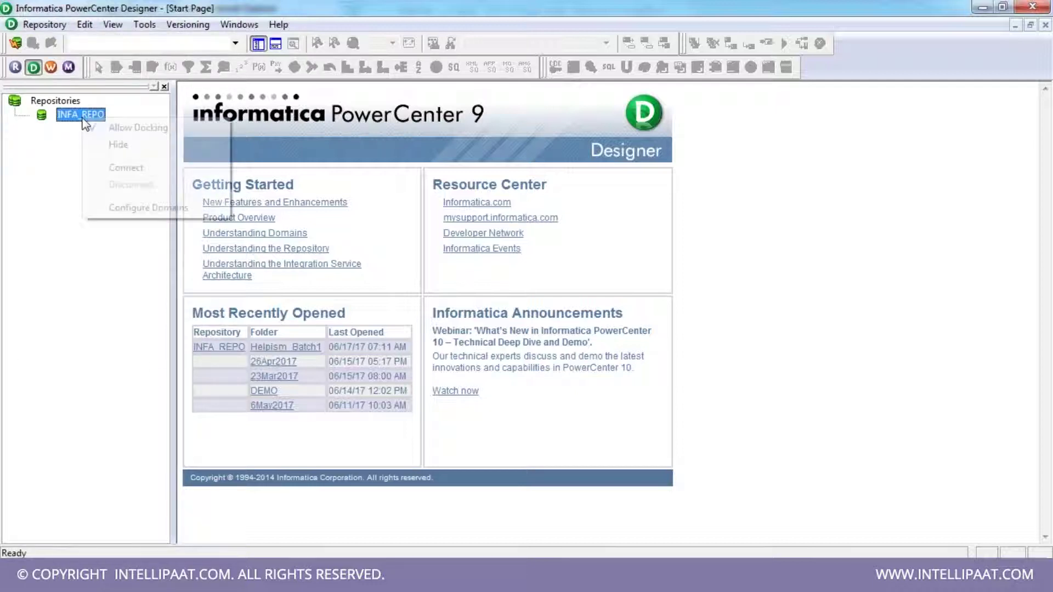
click(125, 167)
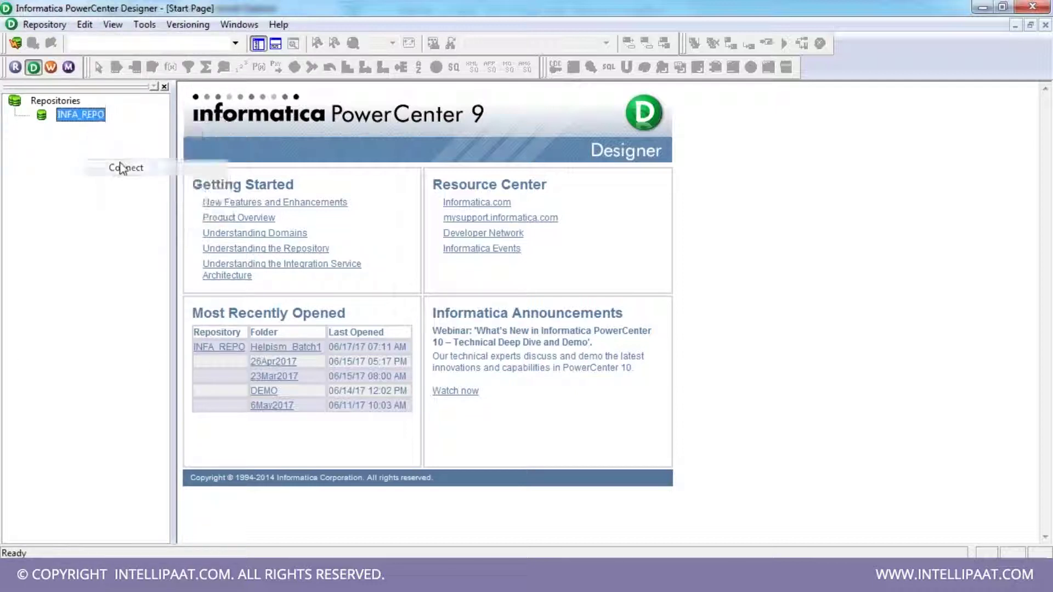
key(Tab)
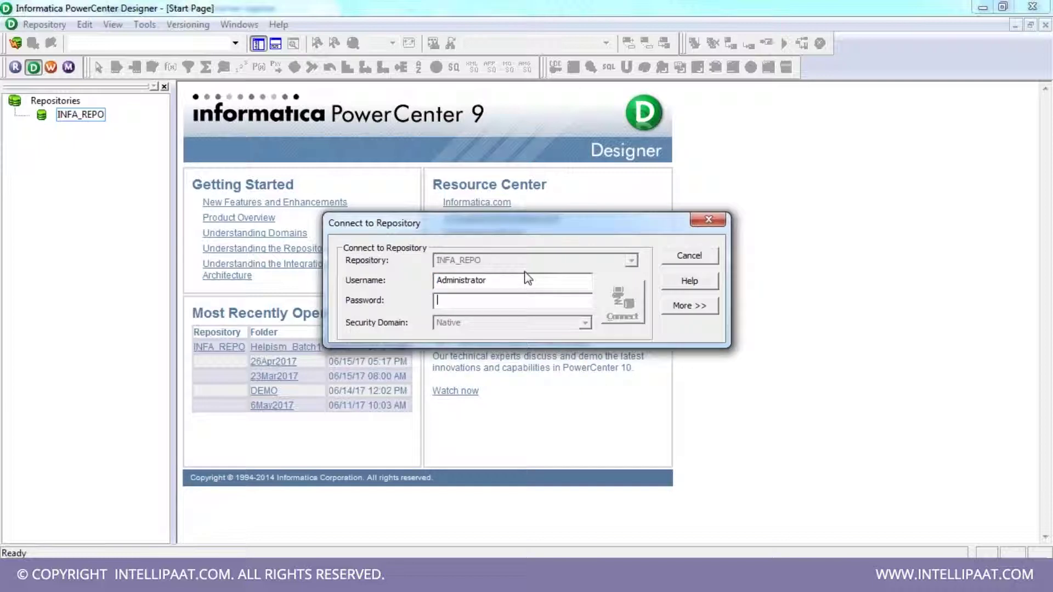
key(Return)
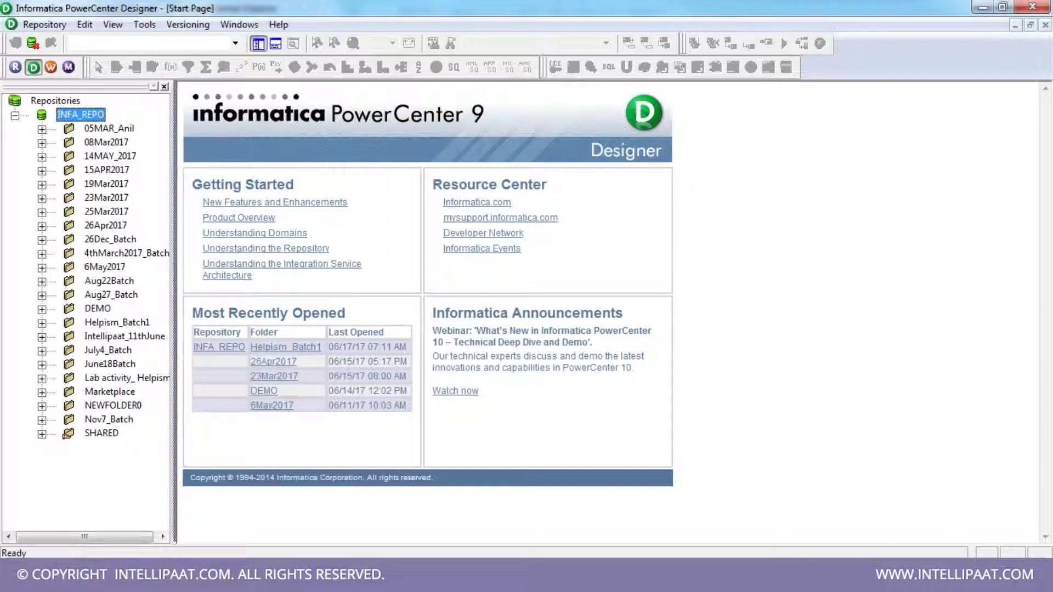
- Open the Intellipaat_11thJune folder for design work, widening the navigator to fit
drag(194, 282, 235, 280)
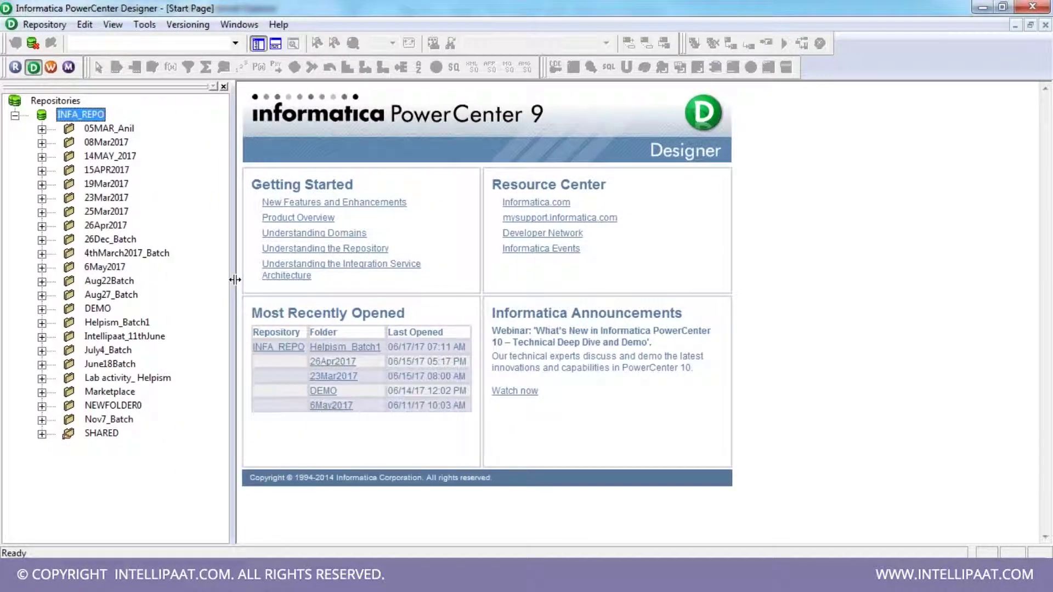
right_click(155, 338)
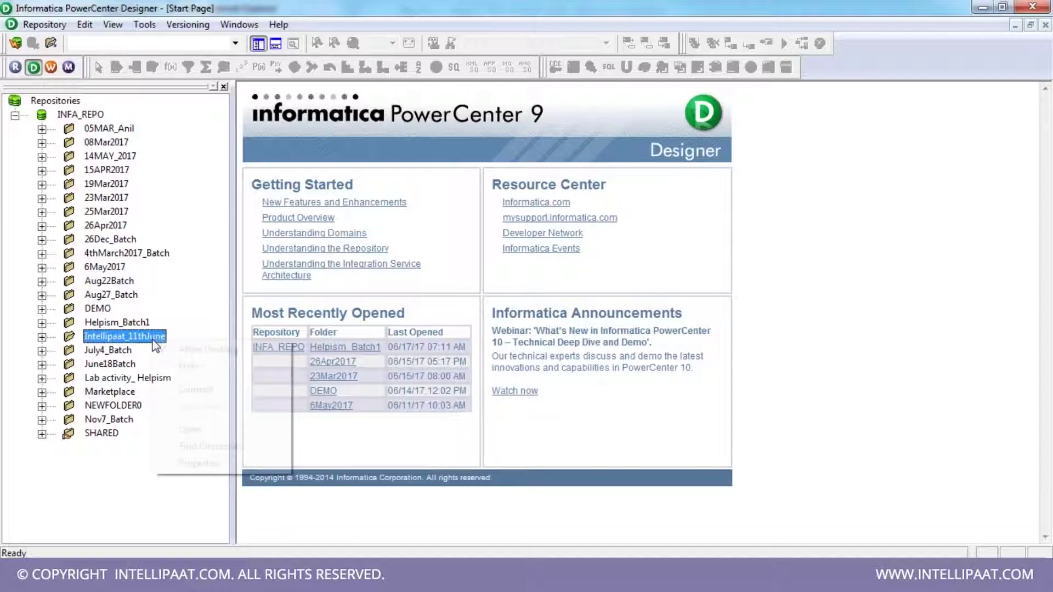
click(205, 428)
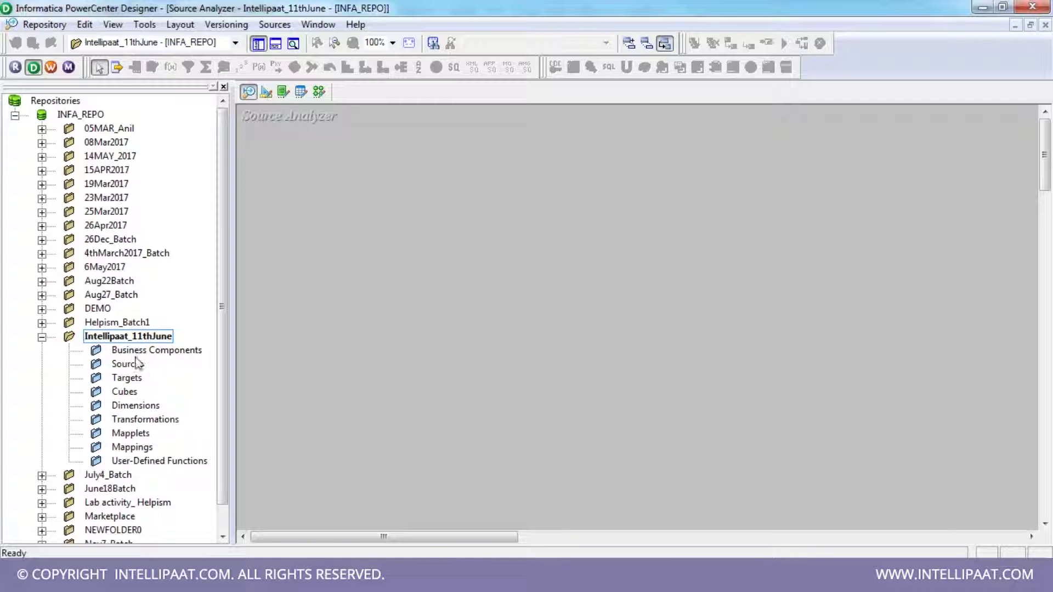
drag(234, 283, 248, 335)
- Browse the folder's Sources through User-Defined Functions categories, then bring Class_Discussion_17062017 to the front
click(126, 378)
click(125, 392)
click(133, 406)
click(136, 366)
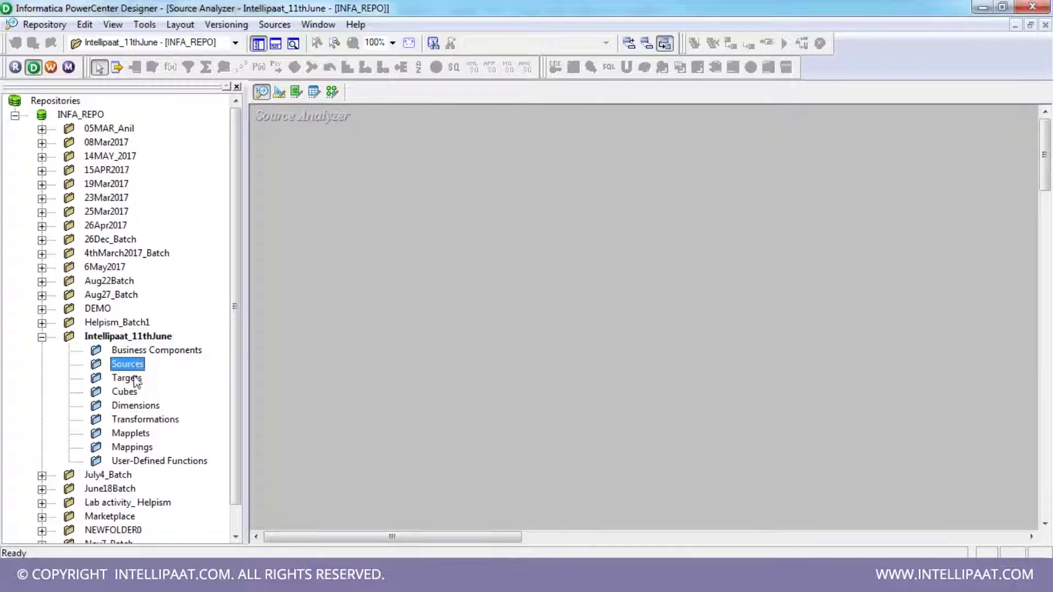
click(136, 380)
click(144, 423)
click(144, 434)
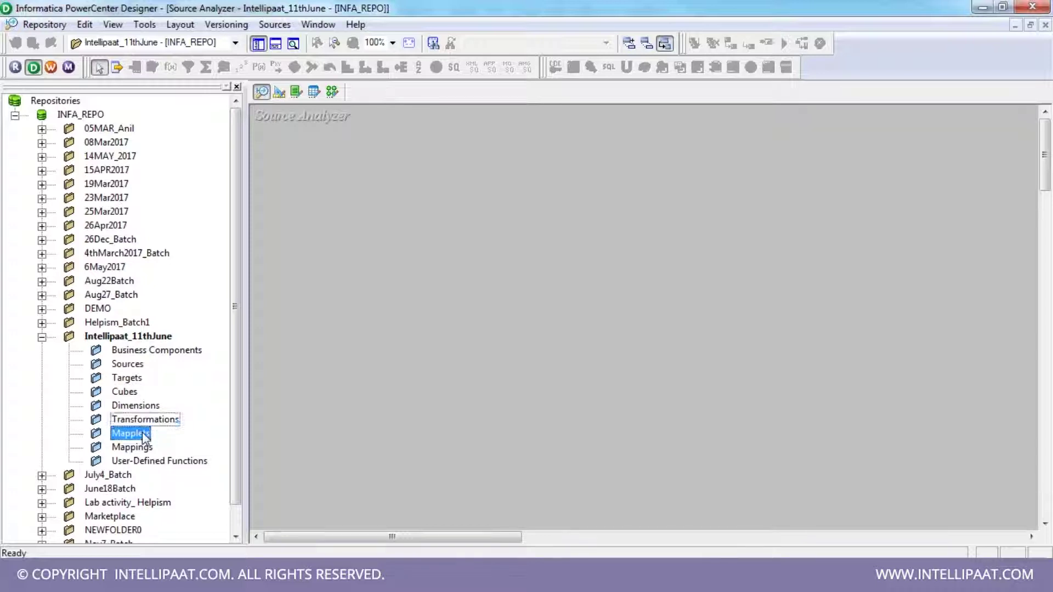
click(142, 448)
click(147, 462)
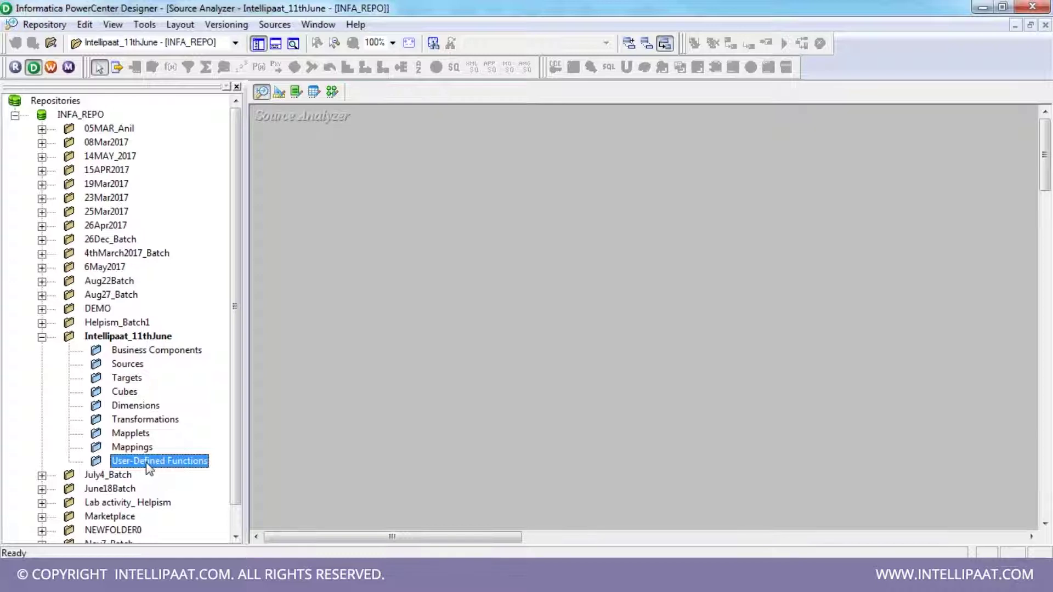
click(502, 286)
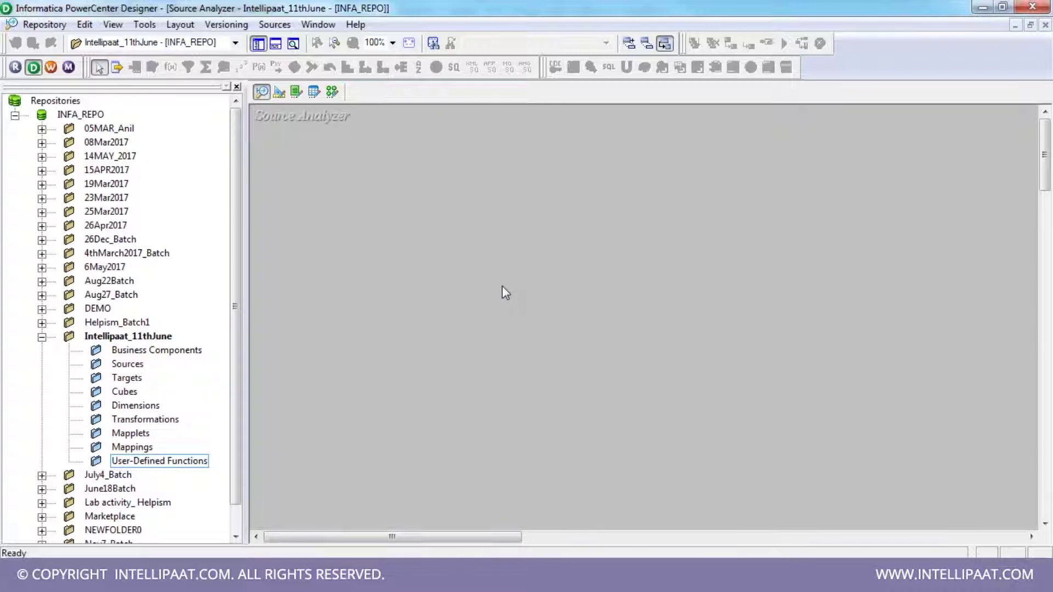
key(alt+Tab)
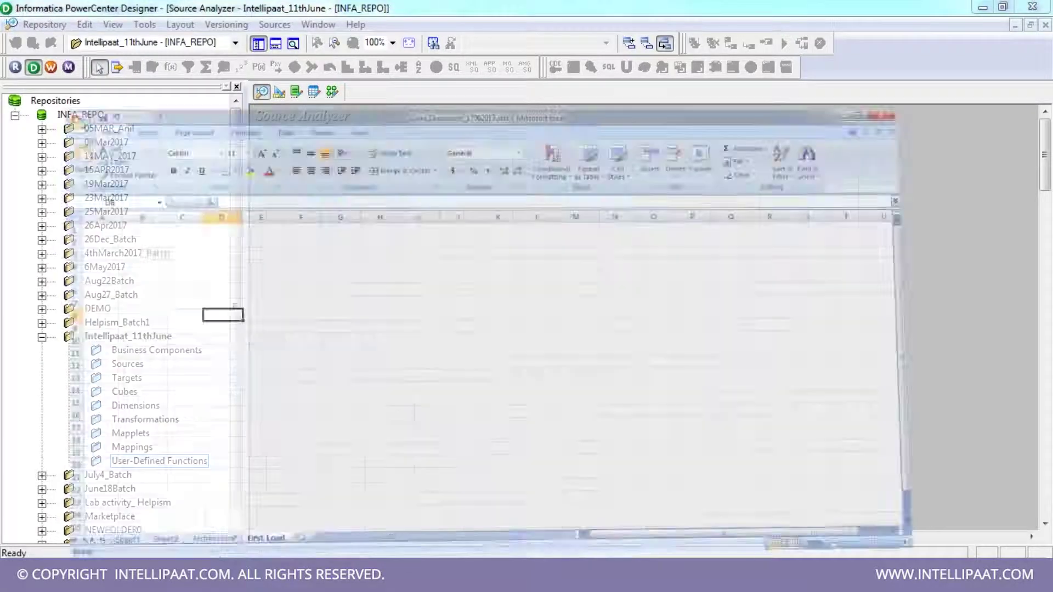
- List step 1 Open Rep Manager and step 2 Configure the domain from A2
click(63, 171)
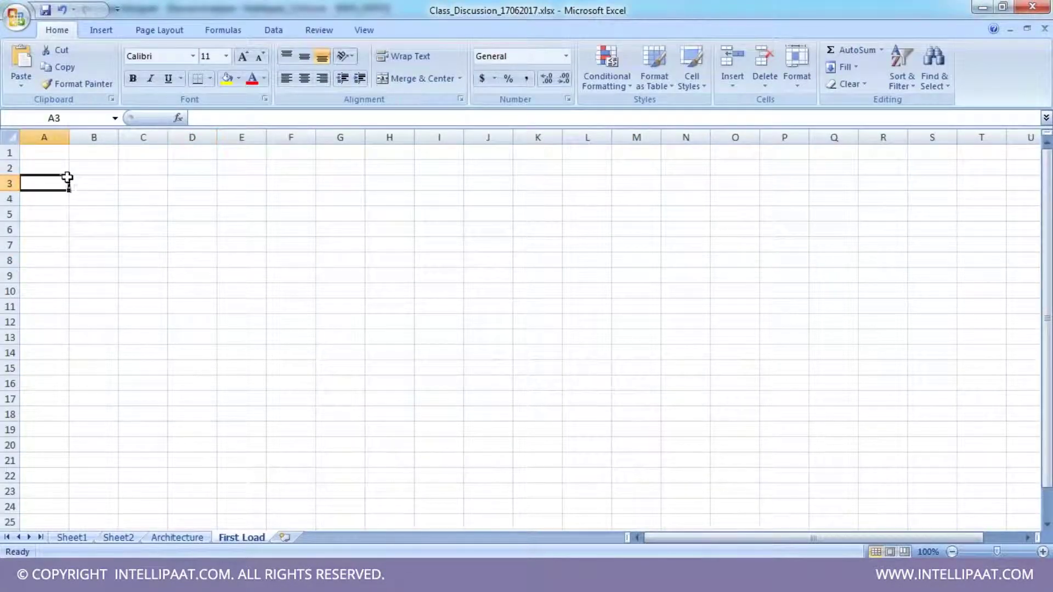
text(1)
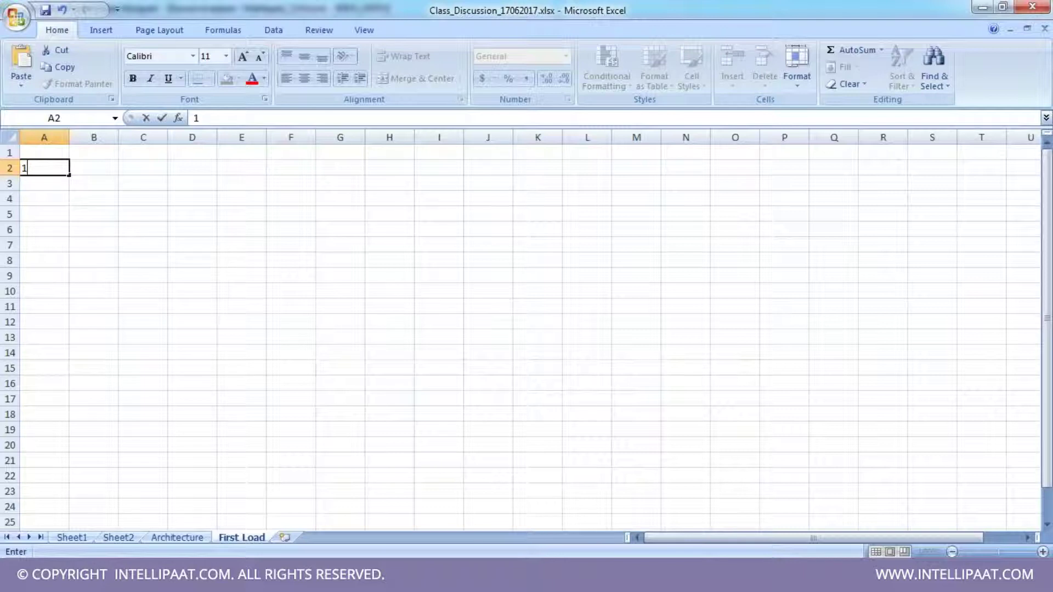
key(Tab)
text(O)
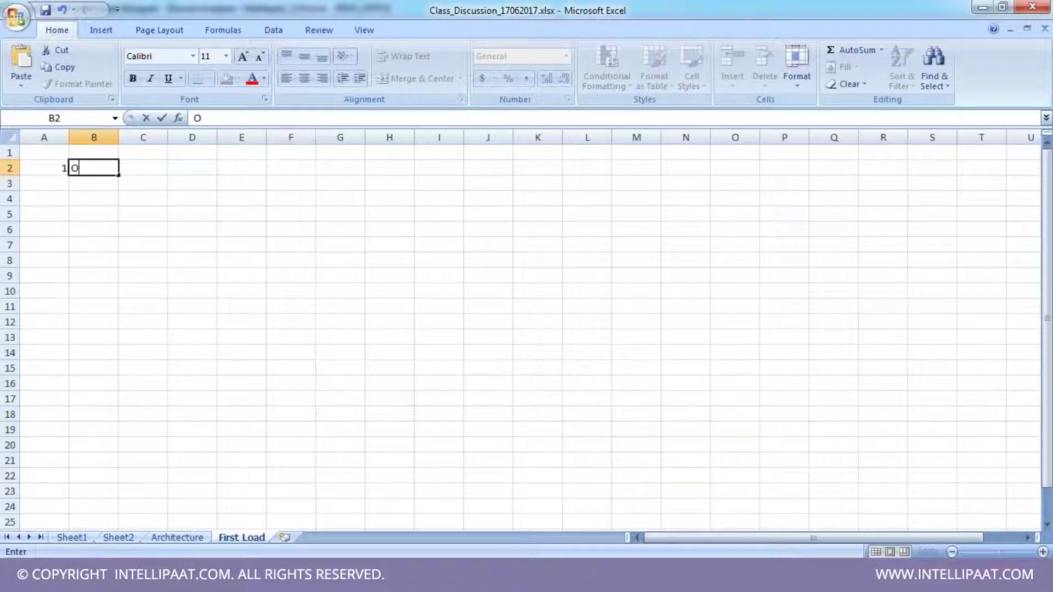
text(pen Rep Manager)
key(Return)
text(2)
key(Tab)
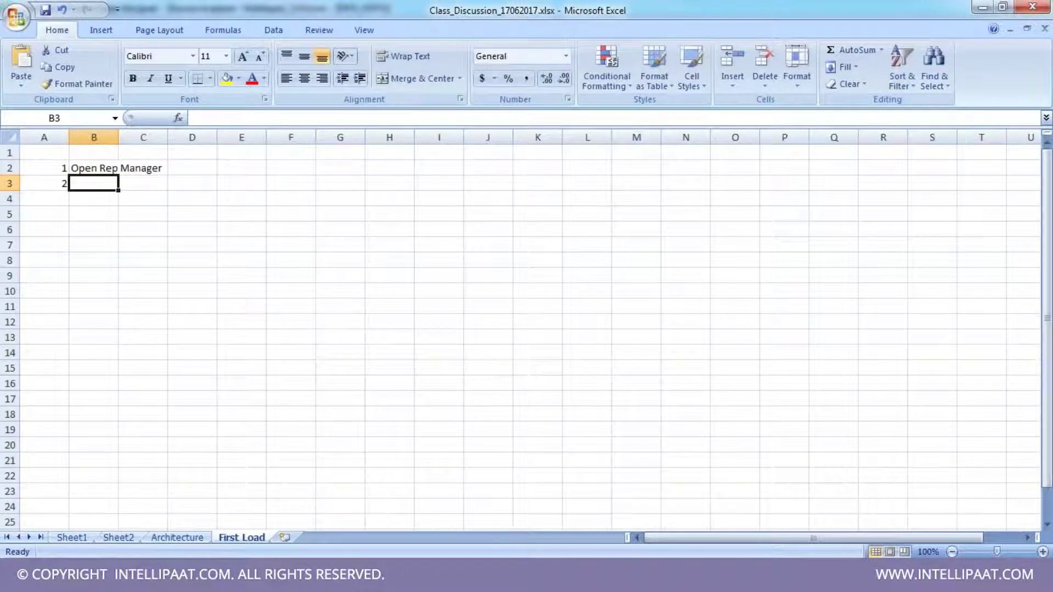
text(Configure the domain)
key(Return)
- Add step 3 Create folder and assign permissions and step 4 Open Designer
text(3)
key(Tab)
text(Create folder and assign permissions)
key(Return)
key(Left)
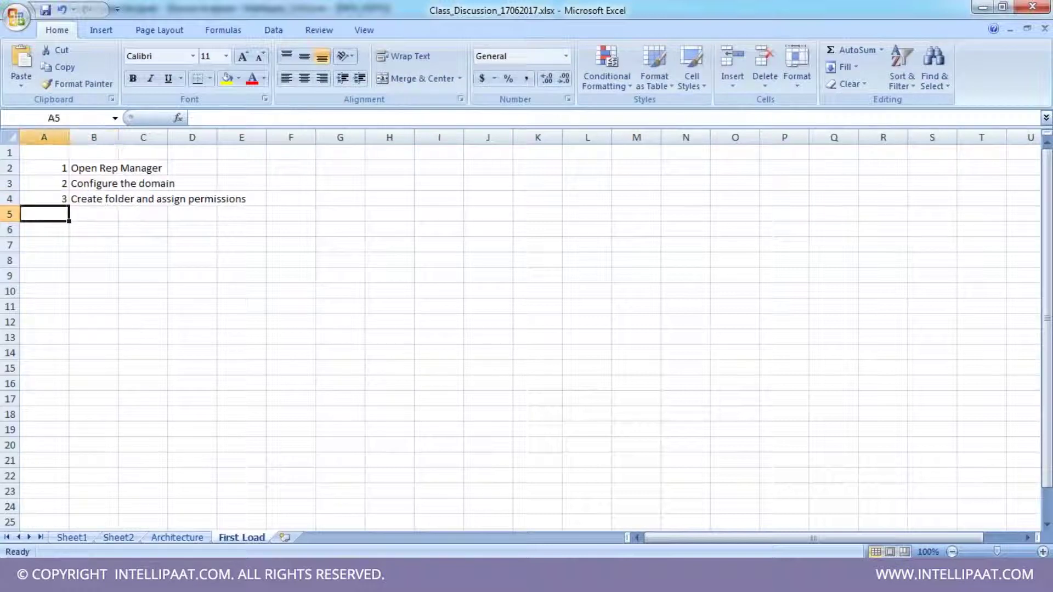
text(4)
key(Tab)
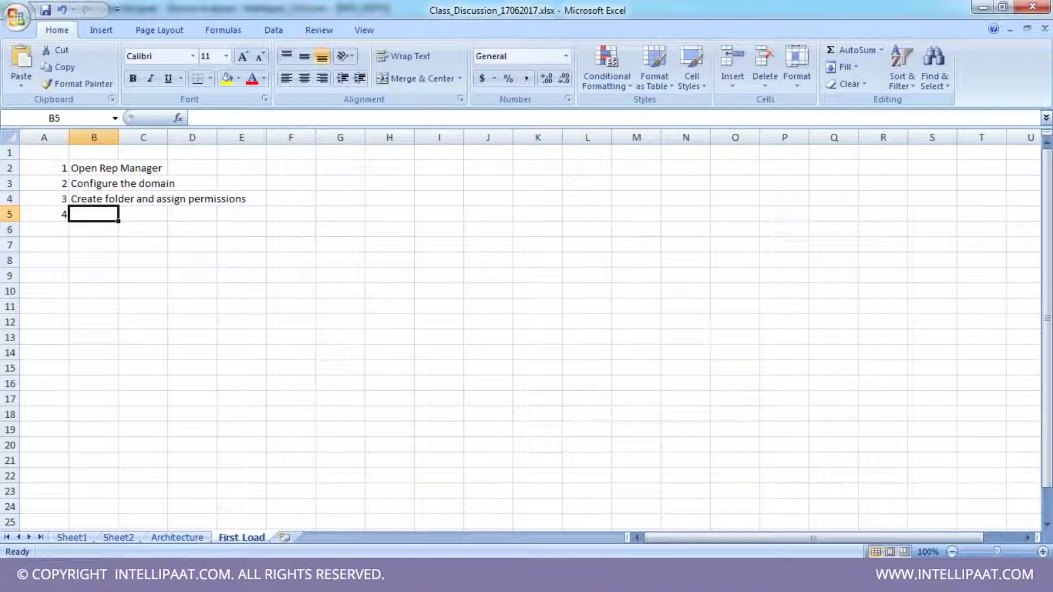
text(Open )
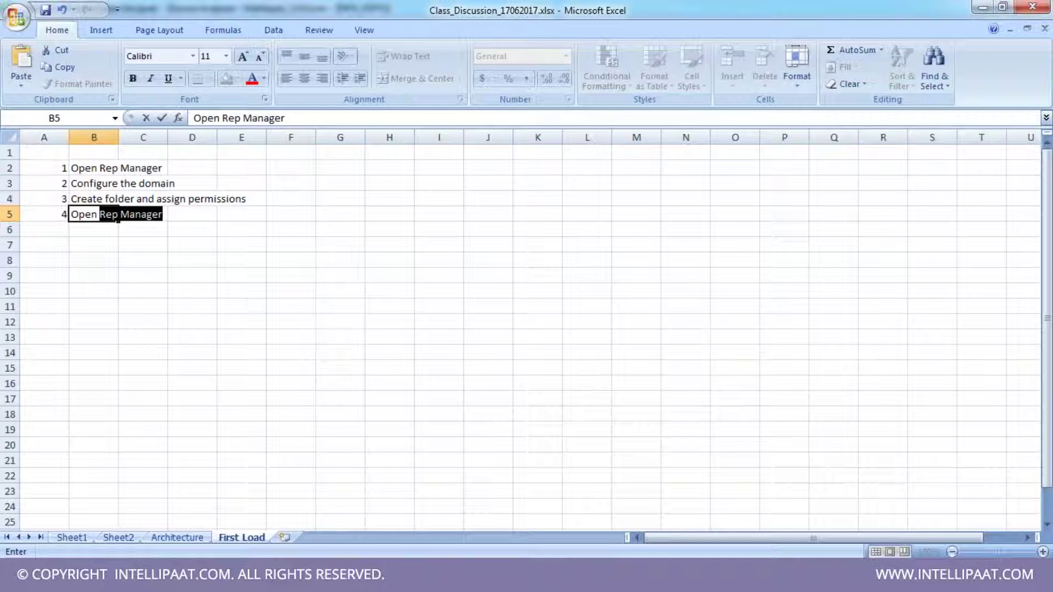
text(Designer)
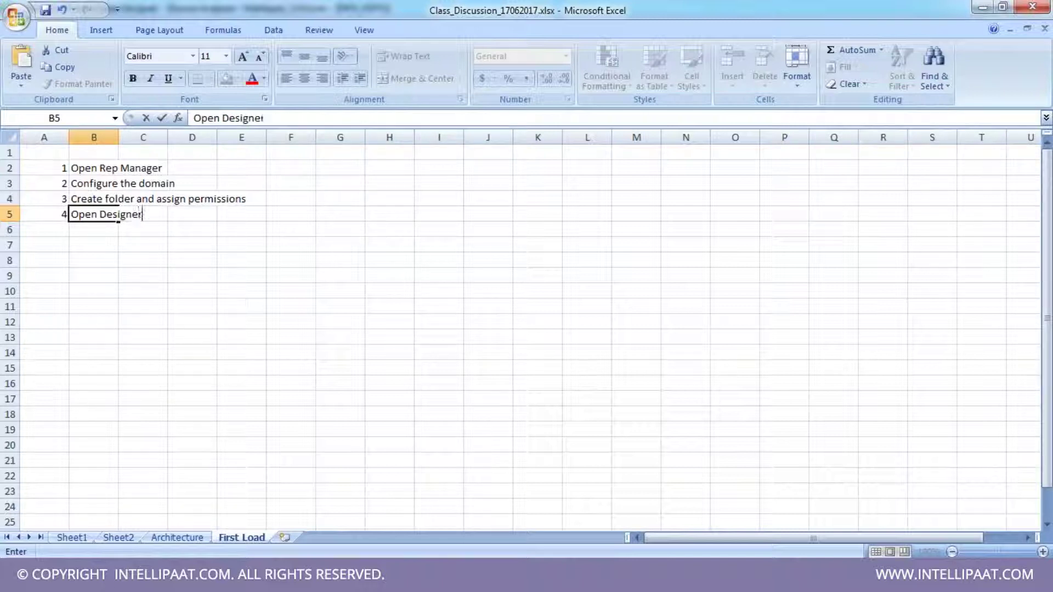
key(Return)
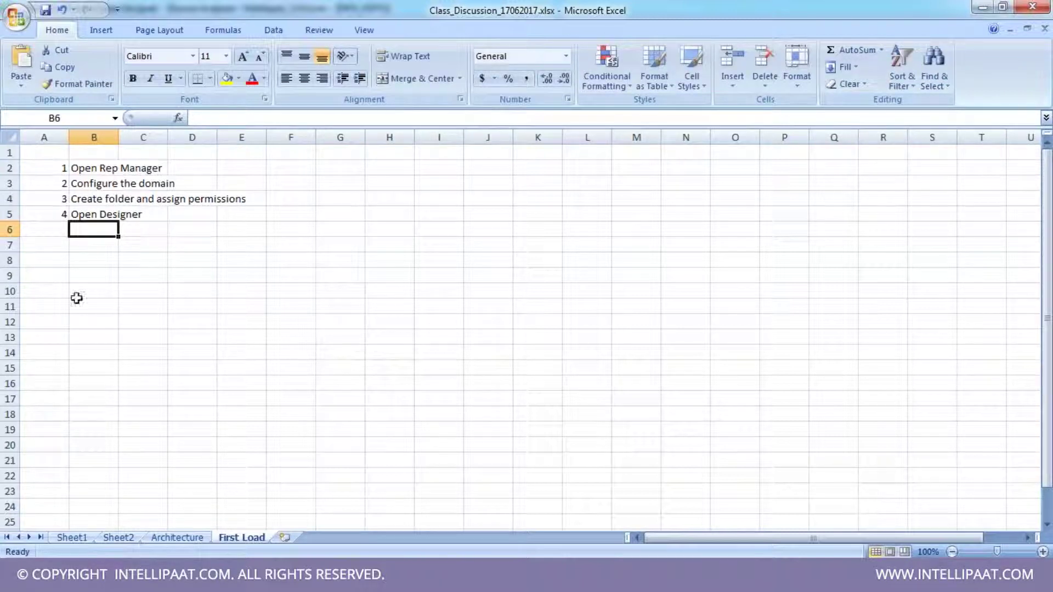
- Type the heading Designer into cell H2
click(63, 245)
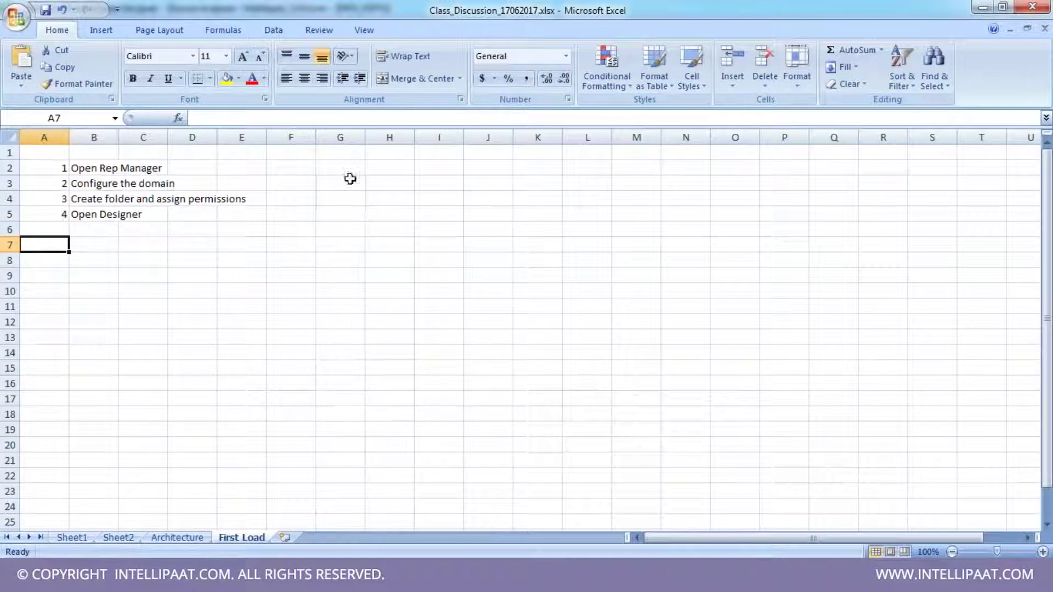
click(407, 169)
text(De)
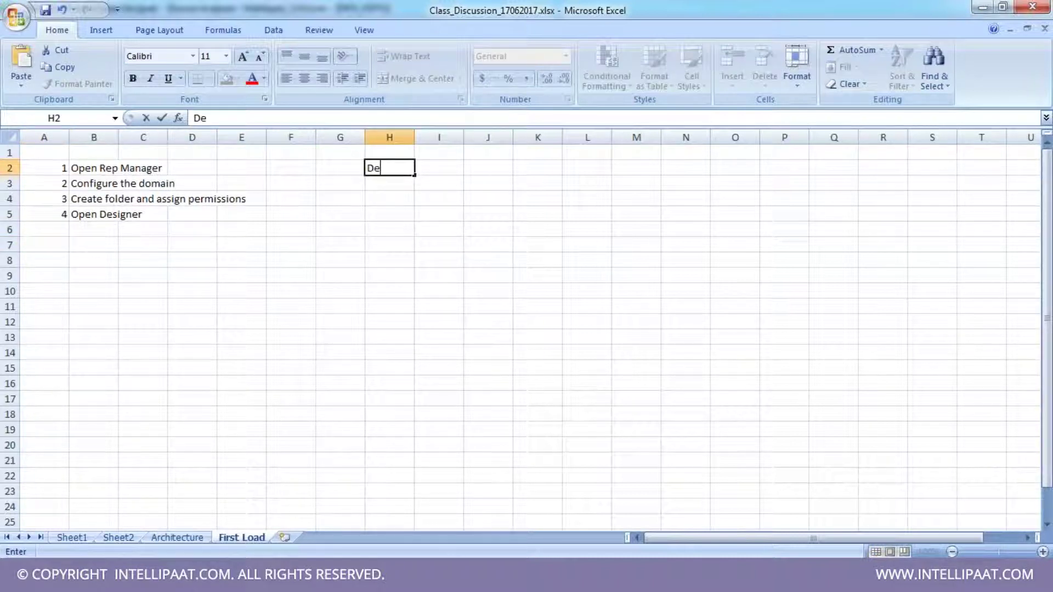
text(signer)
- Confirm the Designer heading and make it bold italic
key(ctrl+Return)
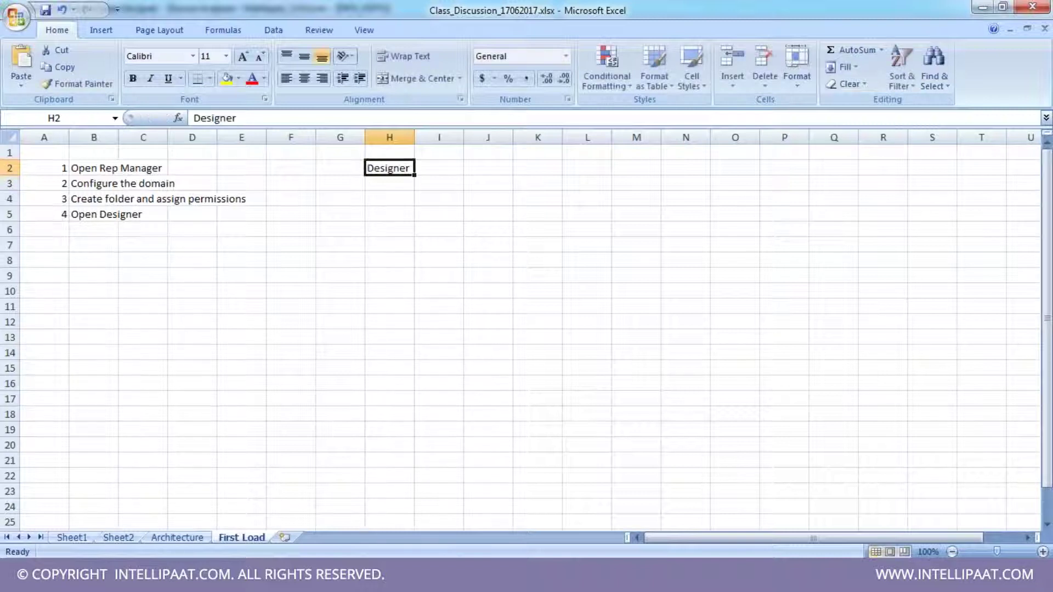
click(153, 79)
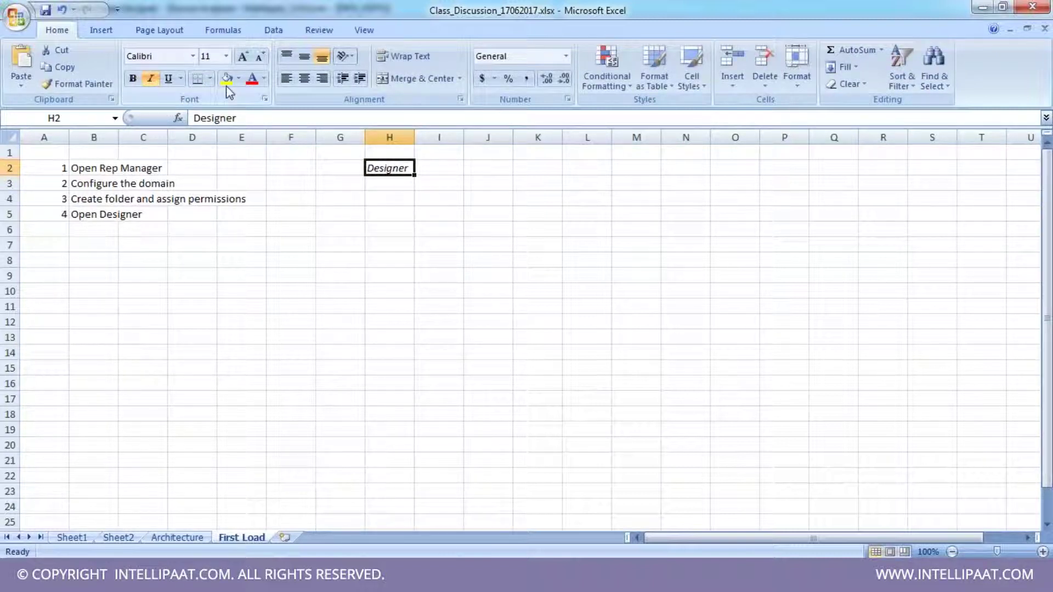
click(132, 78)
- List Sources, Targets, Transformations and Mapping down cells I2:I5
click(435, 164)
text(So)
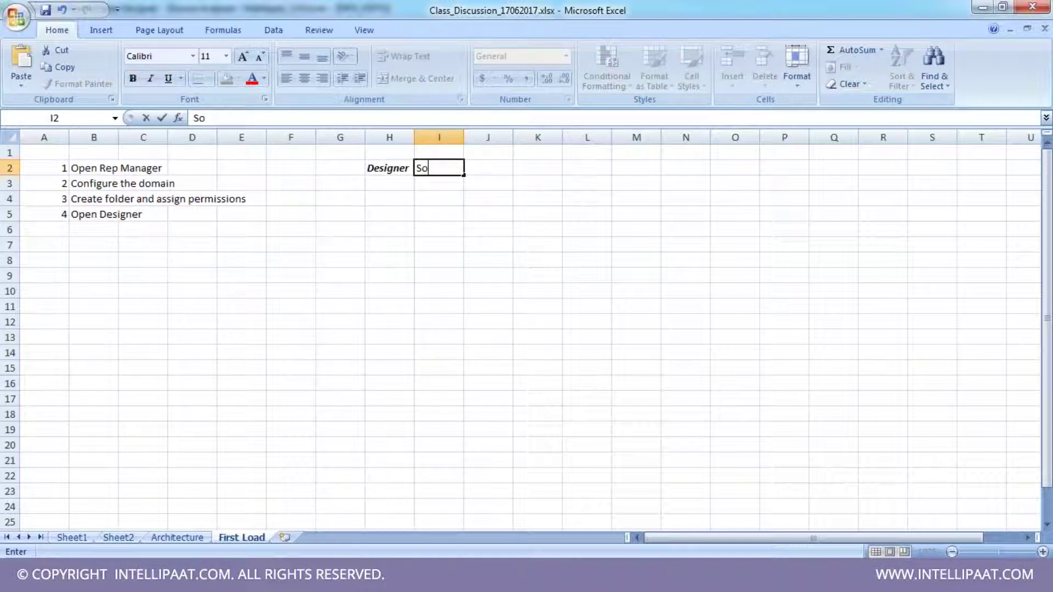
text(urces)
key(Return)
text(Targets)
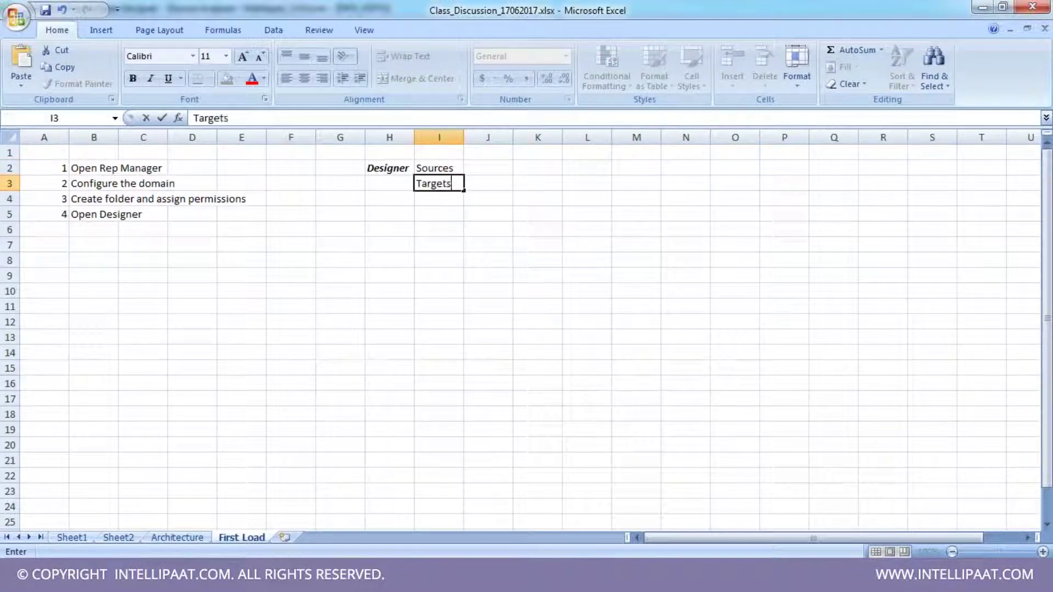
key(Return)
text(Tr)
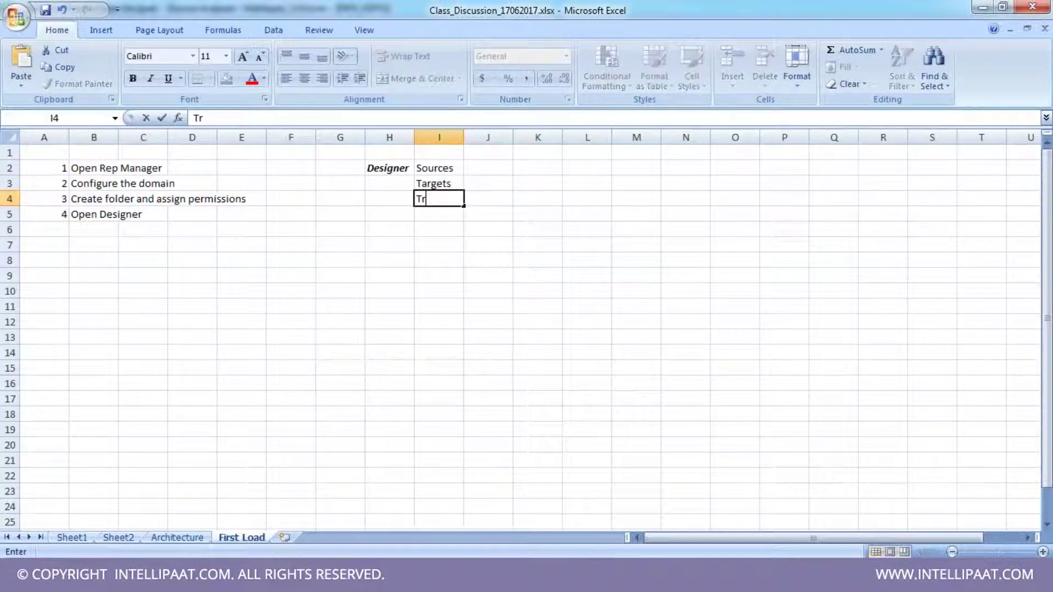
text(ansformations)
key(Return)
text(Mapping)
key(Return)
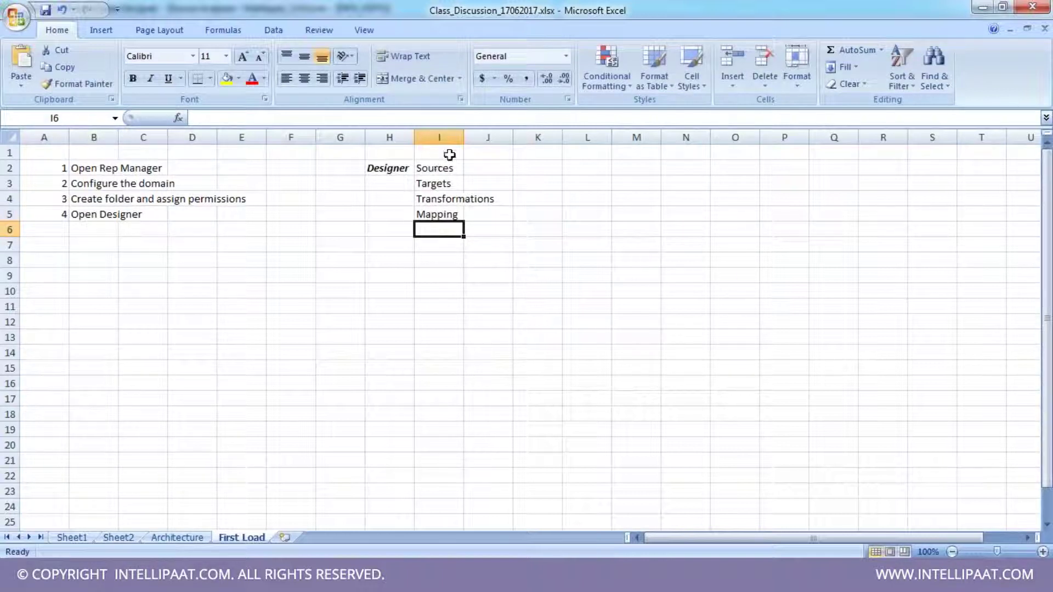
- Autofit column I to fit Transformations and review the items in I2:I5
double_click(464, 137)
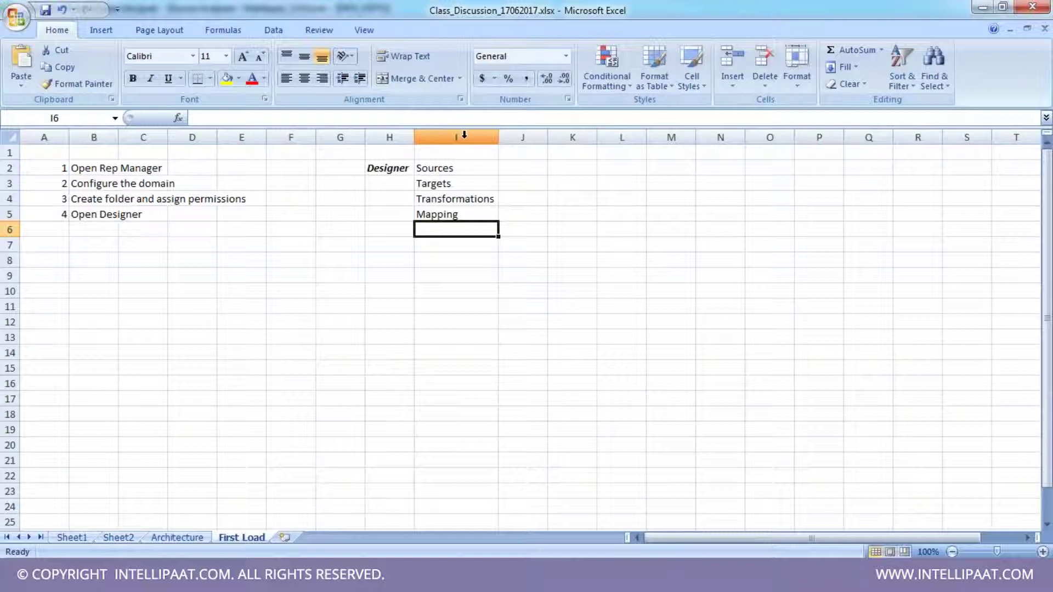
click(437, 170)
click(447, 184)
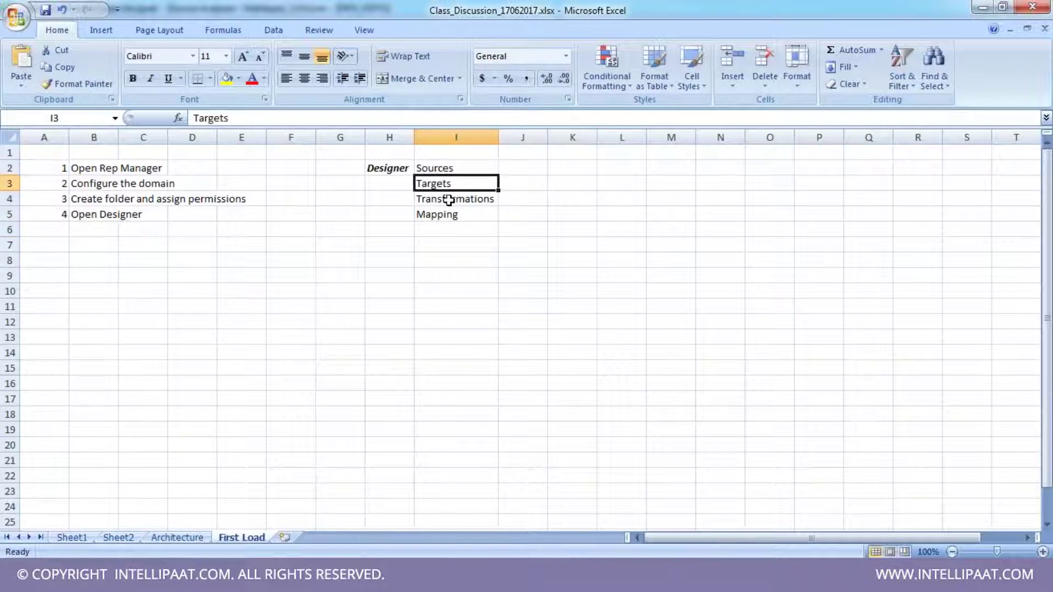
click(448, 200)
click(447, 217)
click(461, 167)
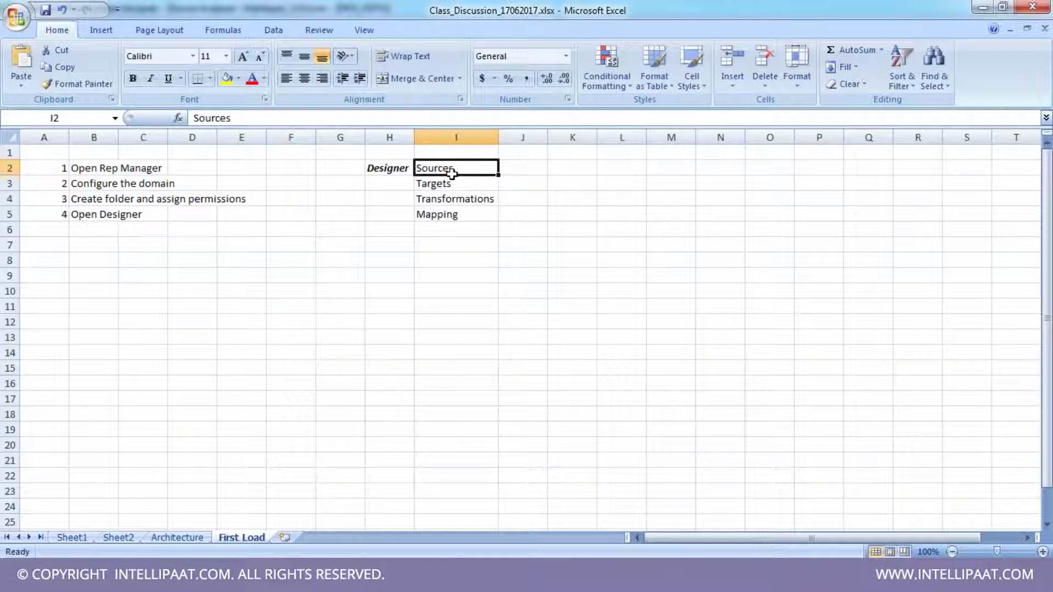
click(449, 183)
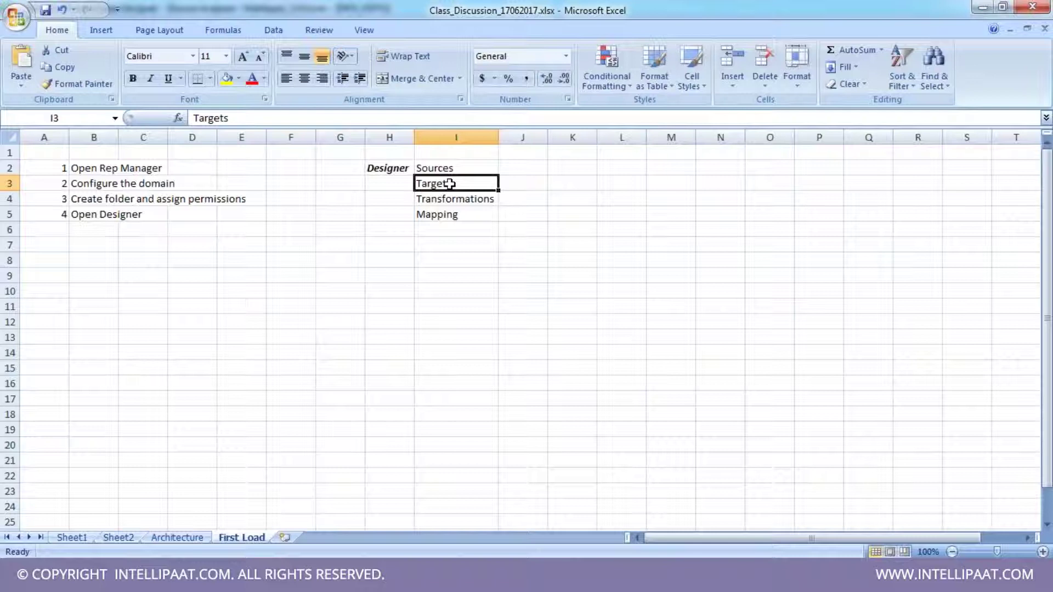
click(451, 198)
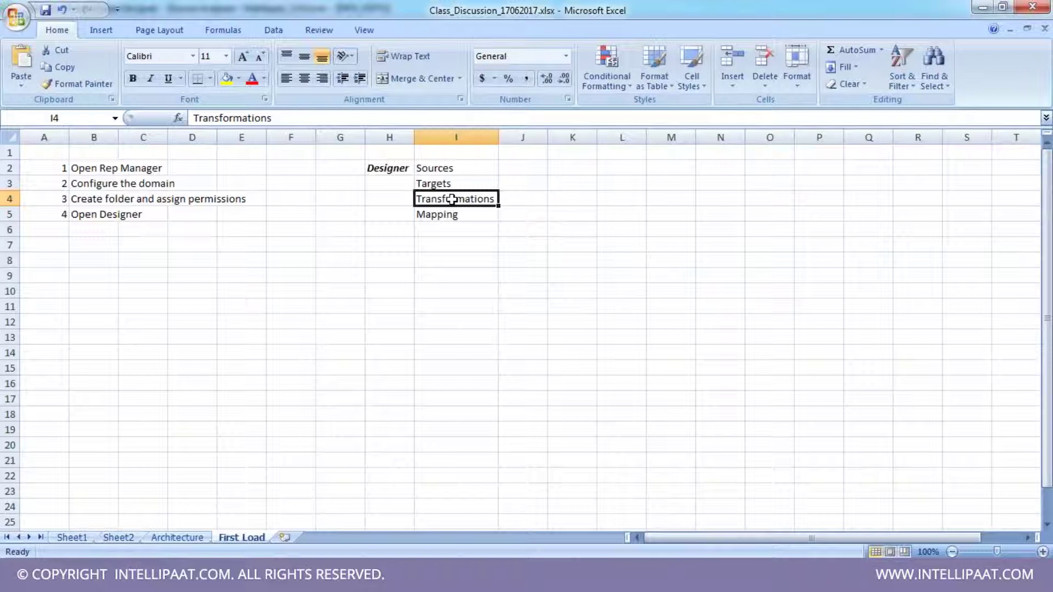
- Make the Mapping entry in cell I5 bold
click(447, 215)
double_click(450, 215)
double_click(450, 215)
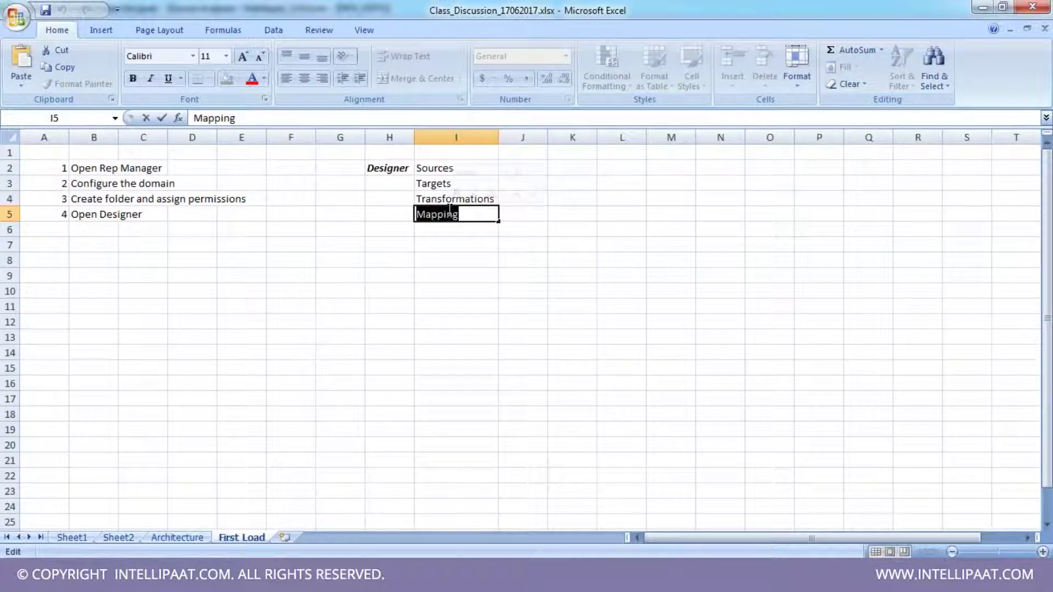
click(441, 184)
click(434, 200)
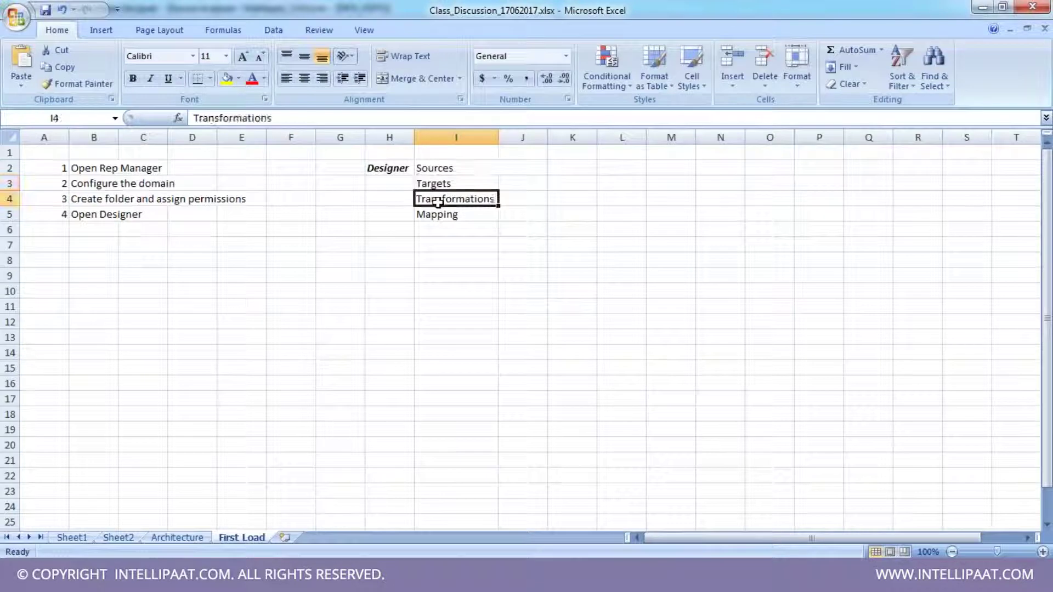
click(444, 216)
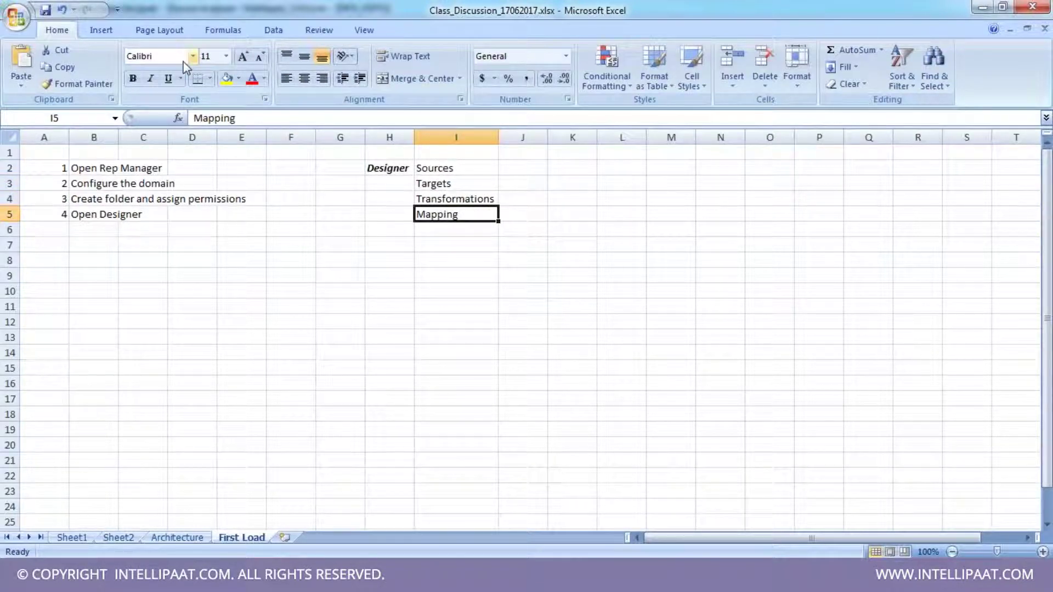
click(133, 78)
key(Up)
key(Up)
key(Up)
key(Down)
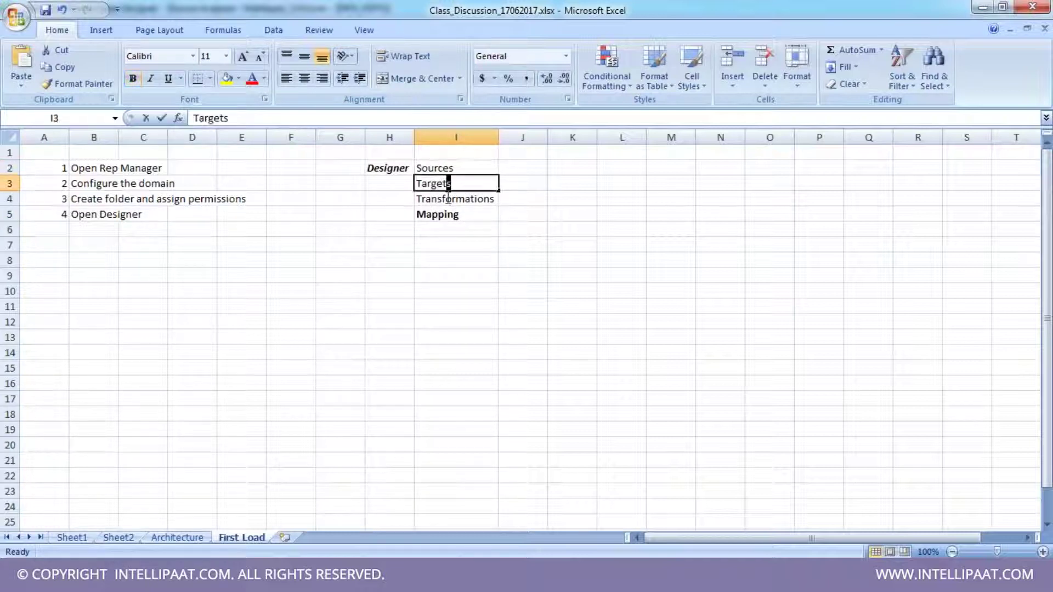
key(Down)
key(Down)
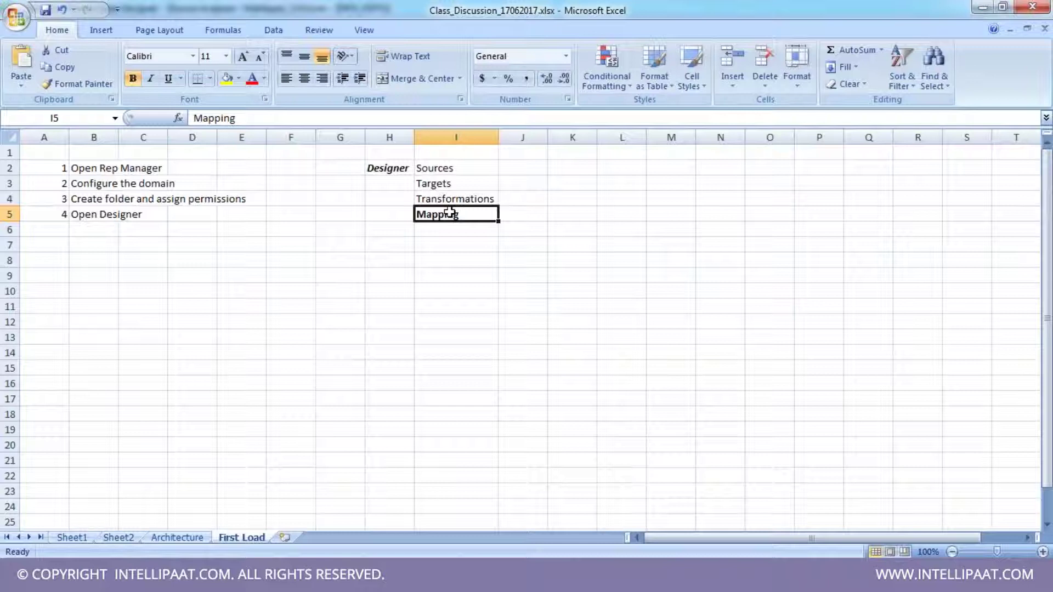
click(461, 242)
click(455, 215)
click(578, 170)
- Enter a bold italic Workflow Manager heading in K2 and autofit column K
text(W)
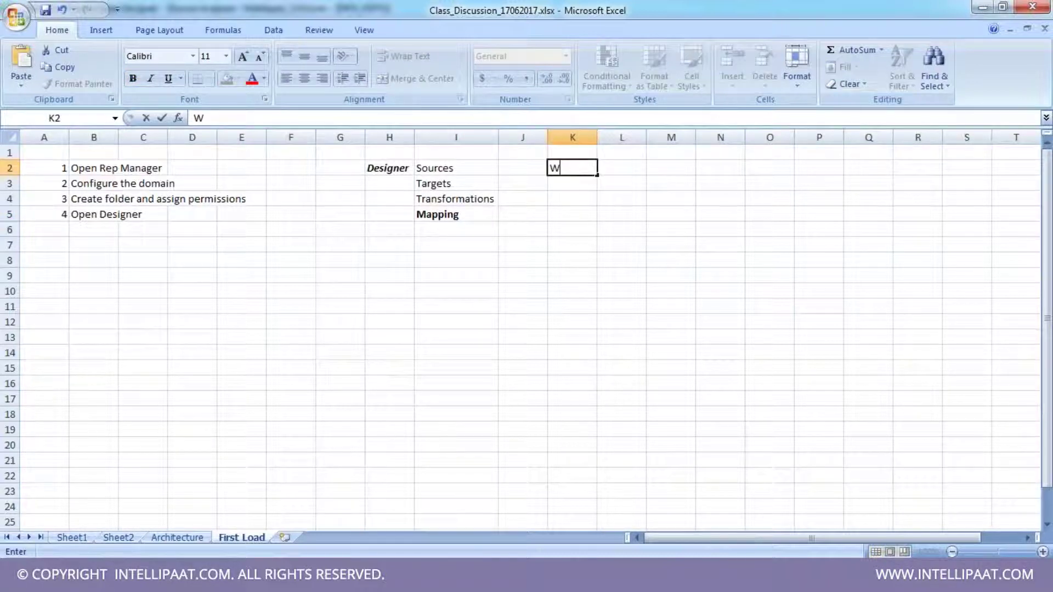
text(orkflow Manager)
key(Return)
click(577, 168)
double_click(597, 137)
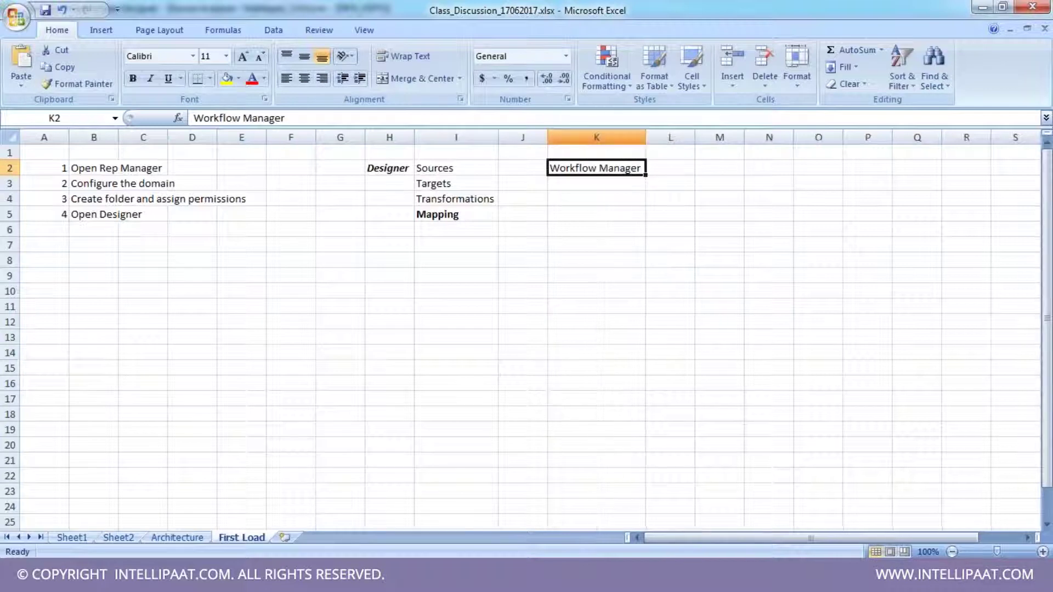
click(151, 78)
click(133, 78)
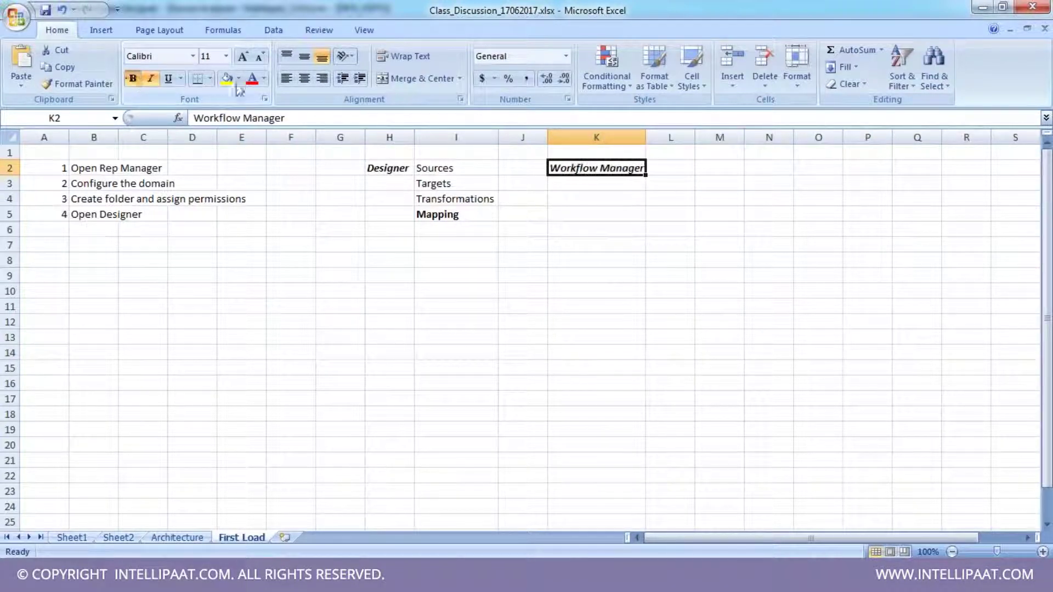
- List Tasks (Session) in L2 and Workflows in L3, widening column L to fit
click(673, 166)
text(T)
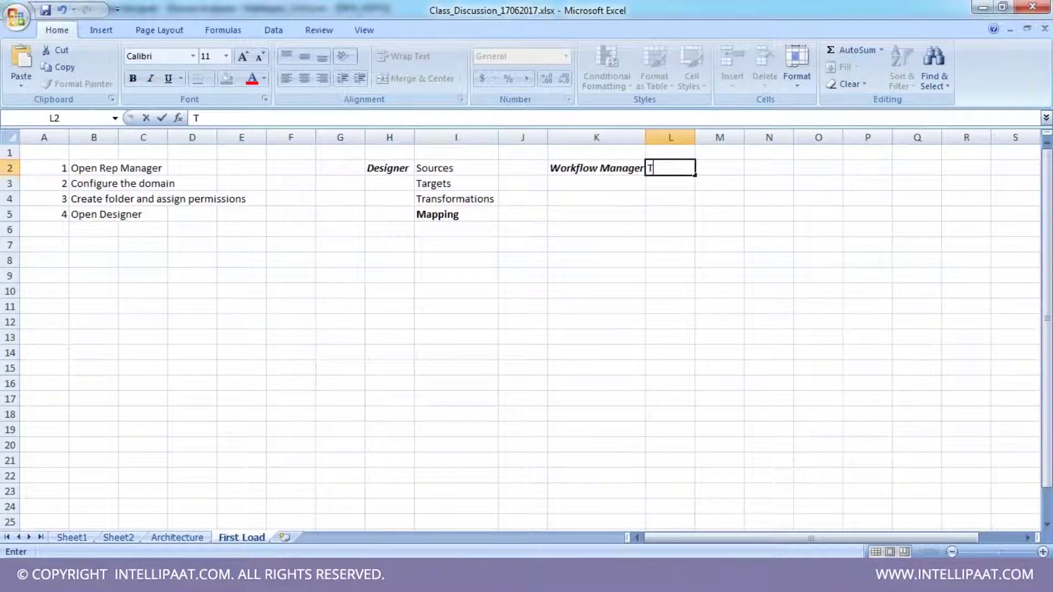
text(asks)
key(Return)
text(Workflows)
key(Return)
drag(695, 137, 704, 137)
double_click(685, 168)
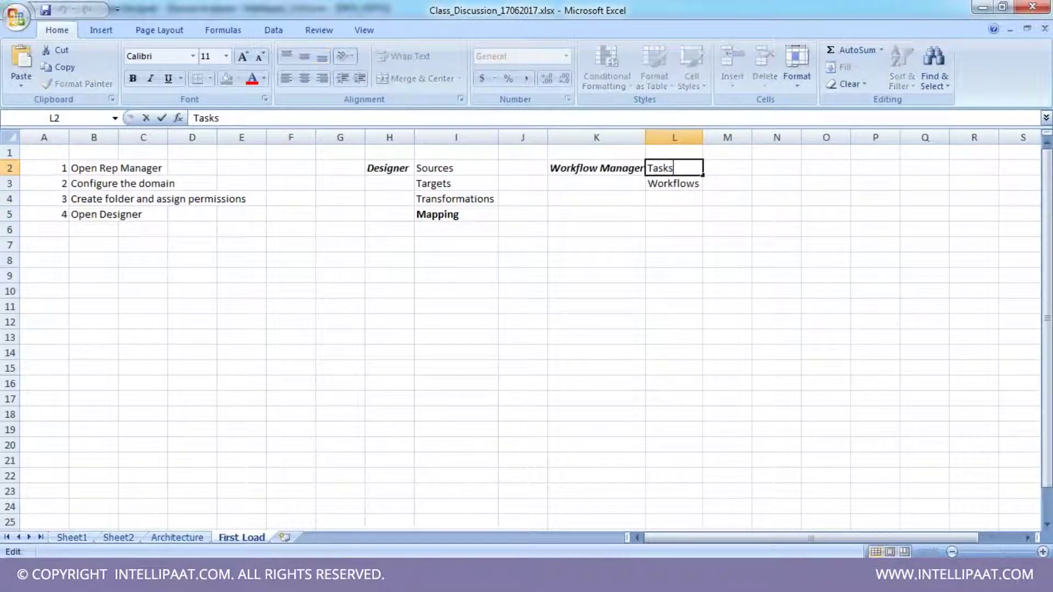
text((Session)
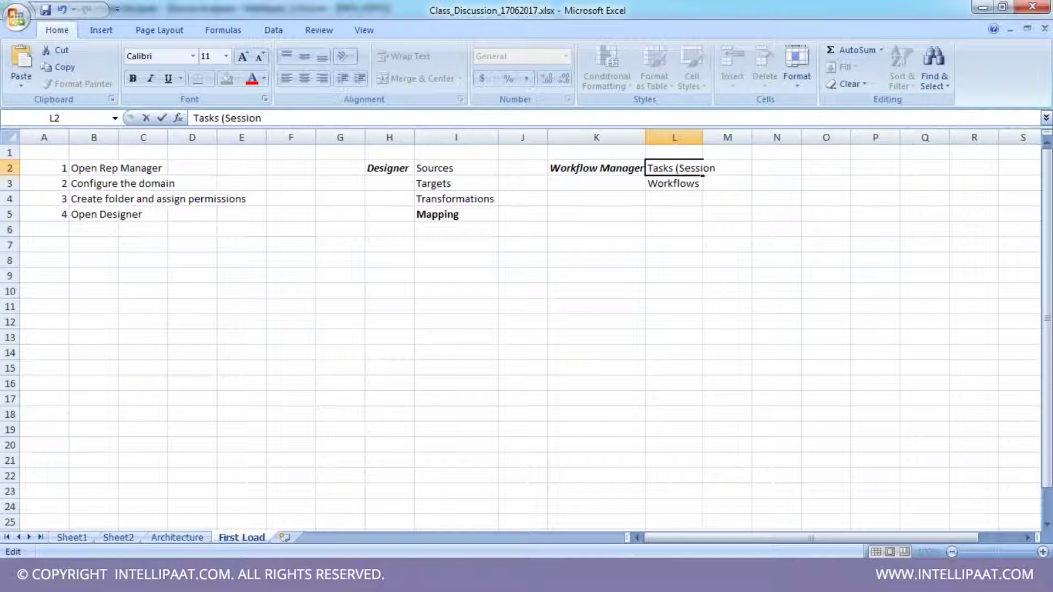
text())
key(Return)
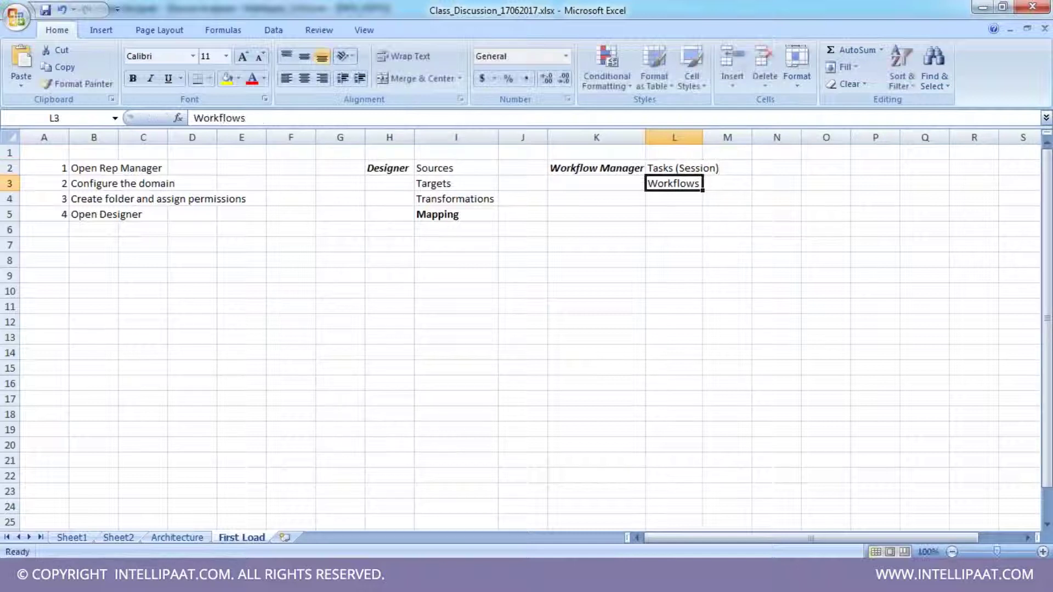
drag(703, 137, 724, 137)
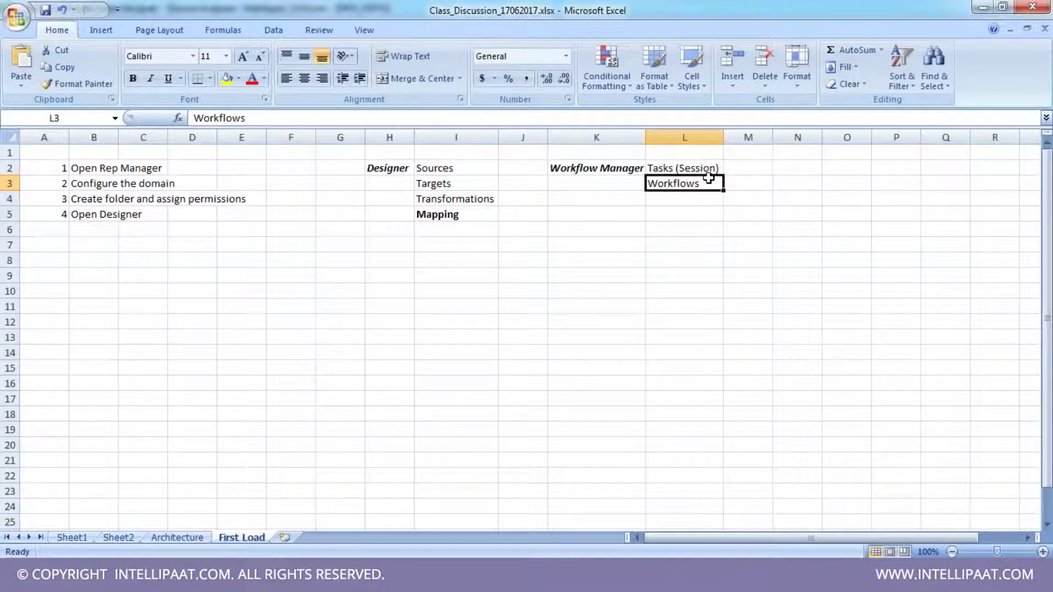
click(690, 166)
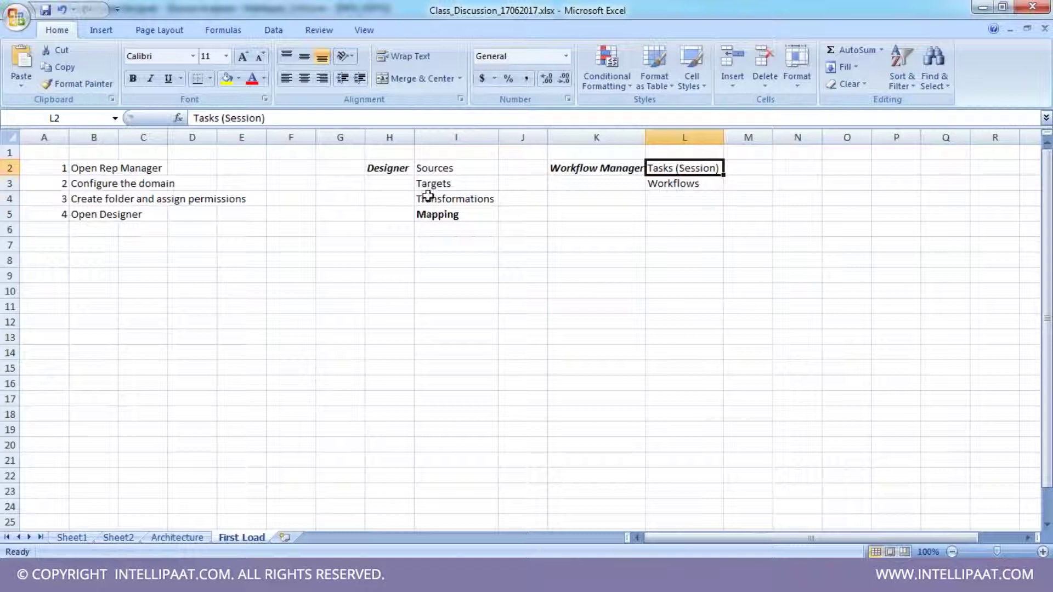
drag(447, 170, 453, 214)
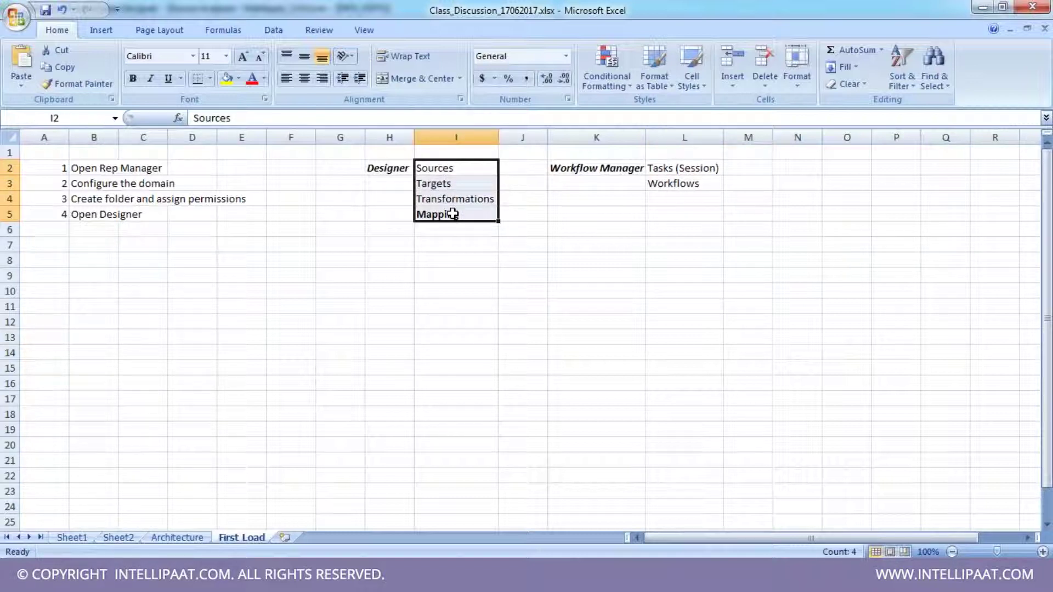
click(453, 214)
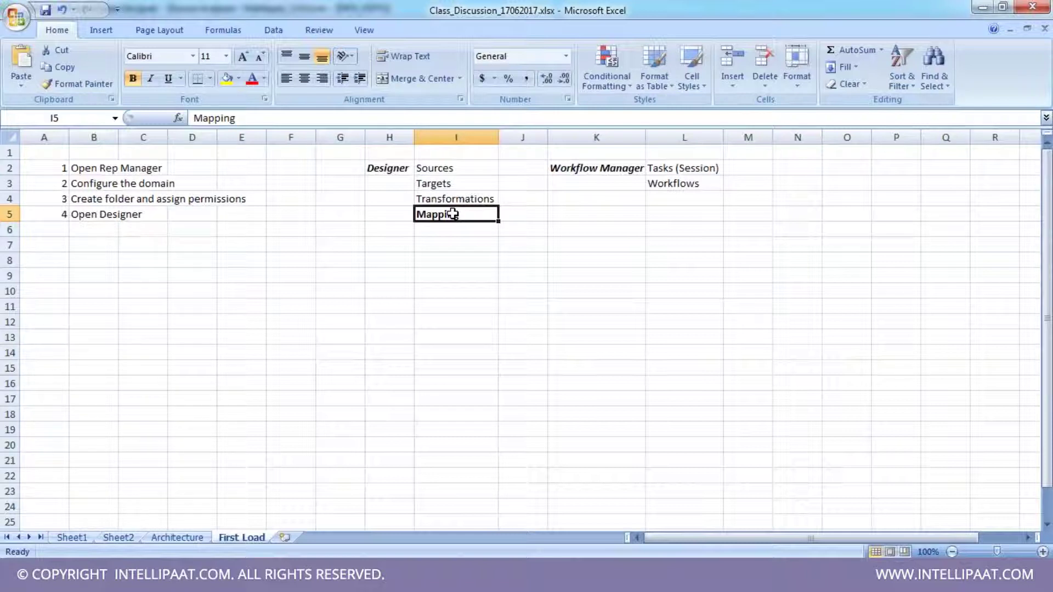
click(684, 171)
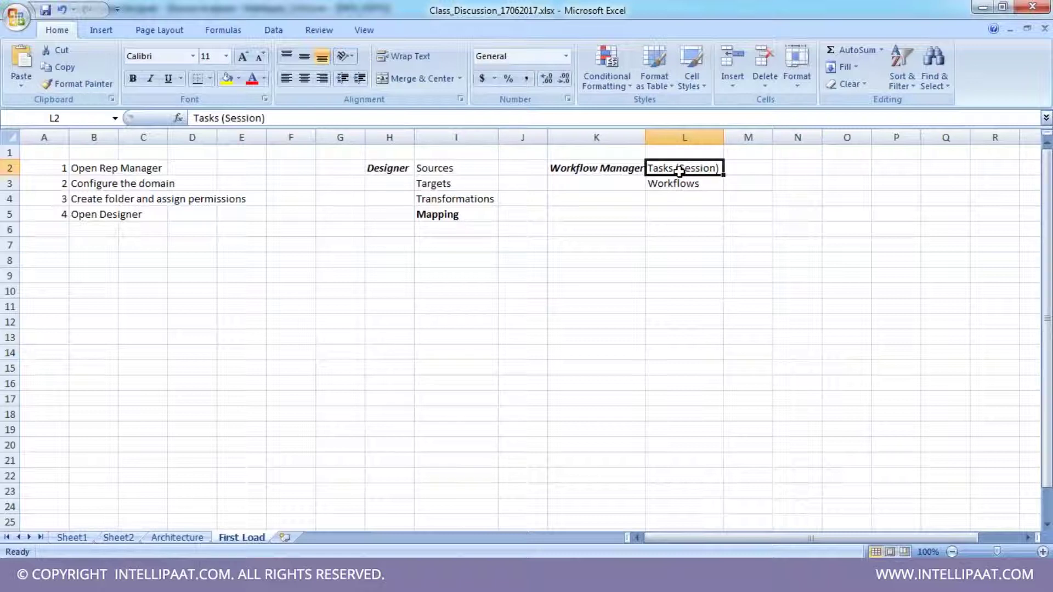
ctrl+click(454, 216)
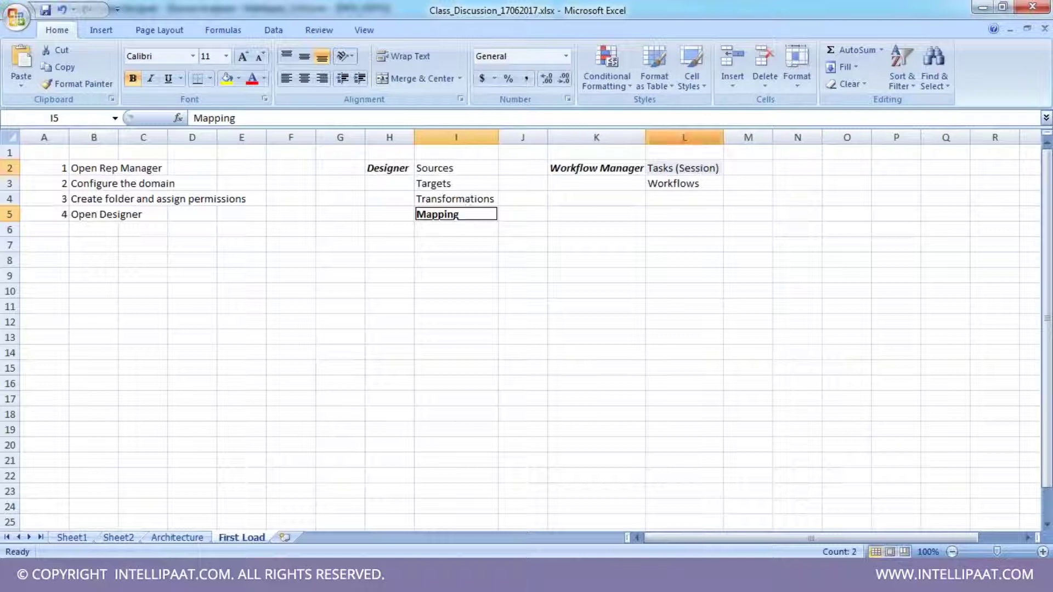
click(713, 170)
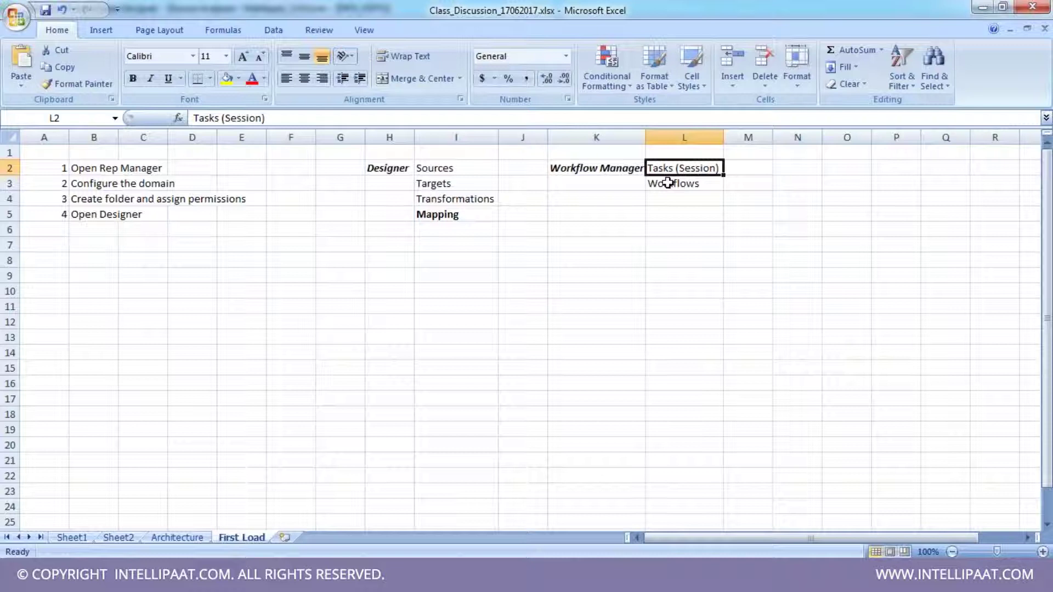
click(483, 213)
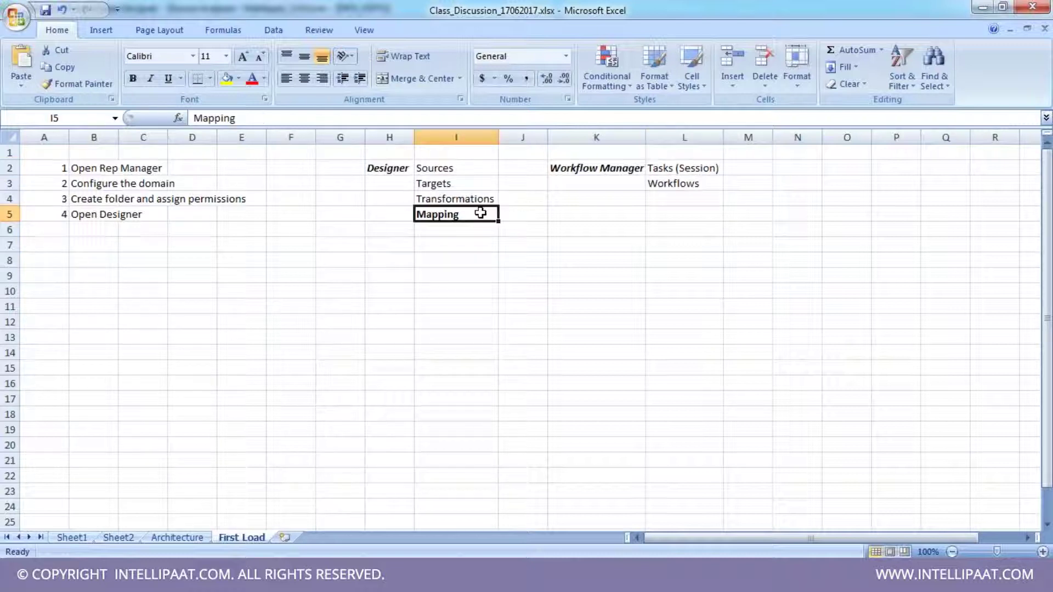
ctrl+click(682, 168)
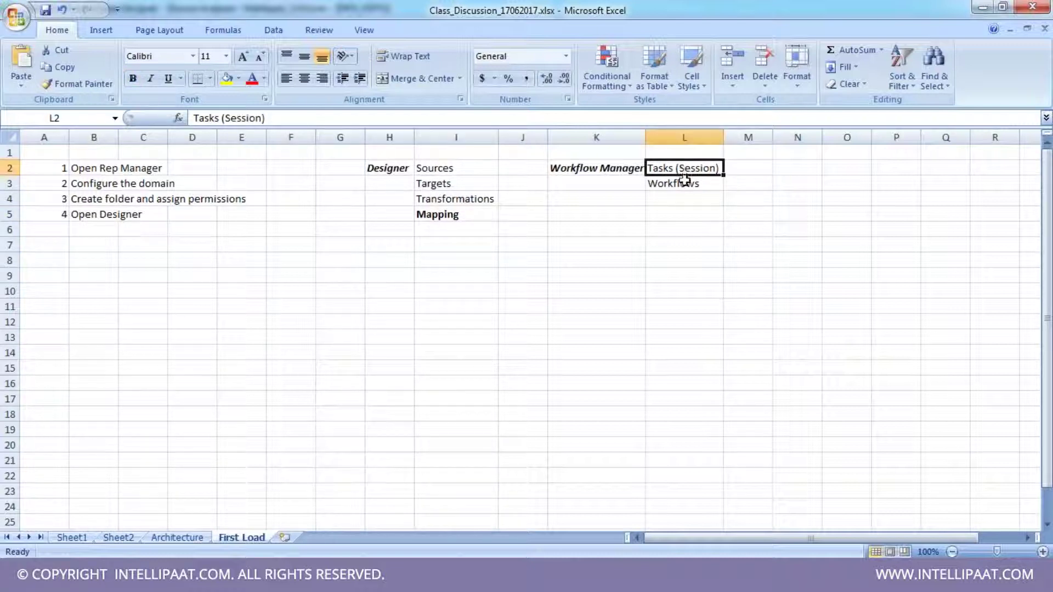
click(685, 182)
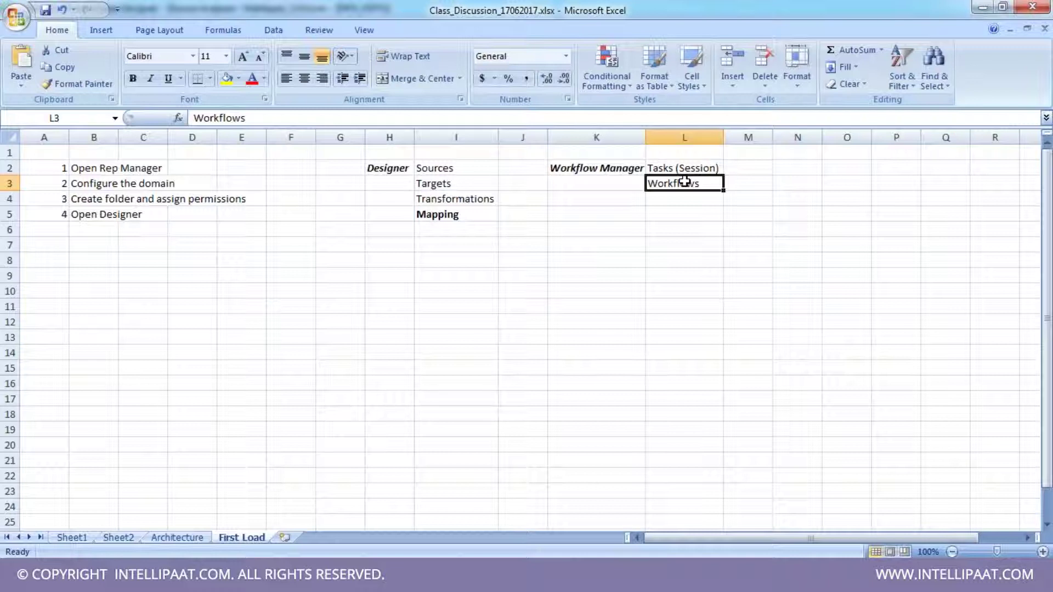
click(680, 168)
click(687, 195)
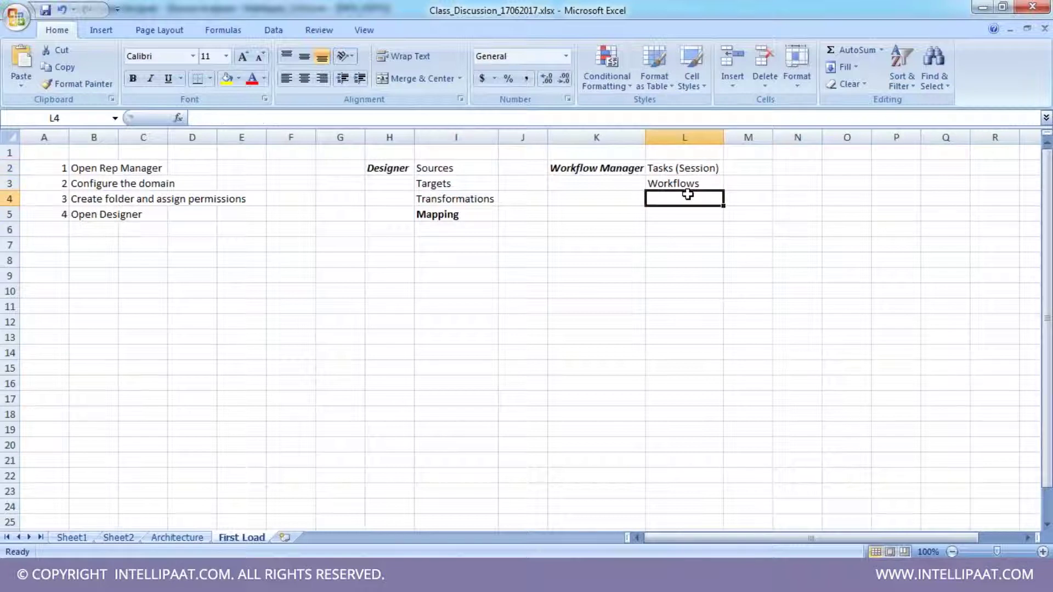
click(677, 182)
click(680, 169)
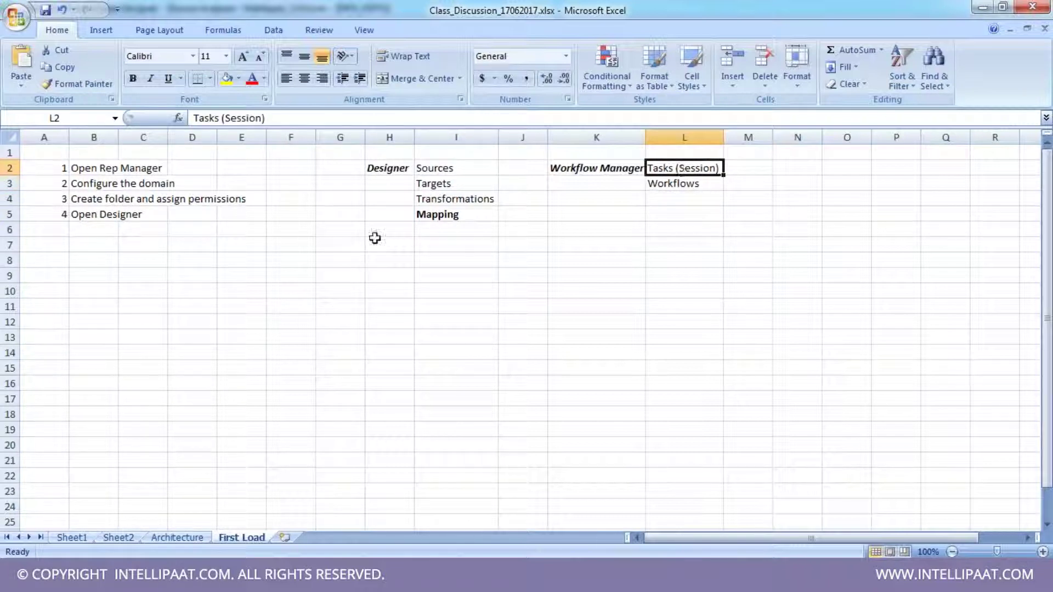
click(476, 215)
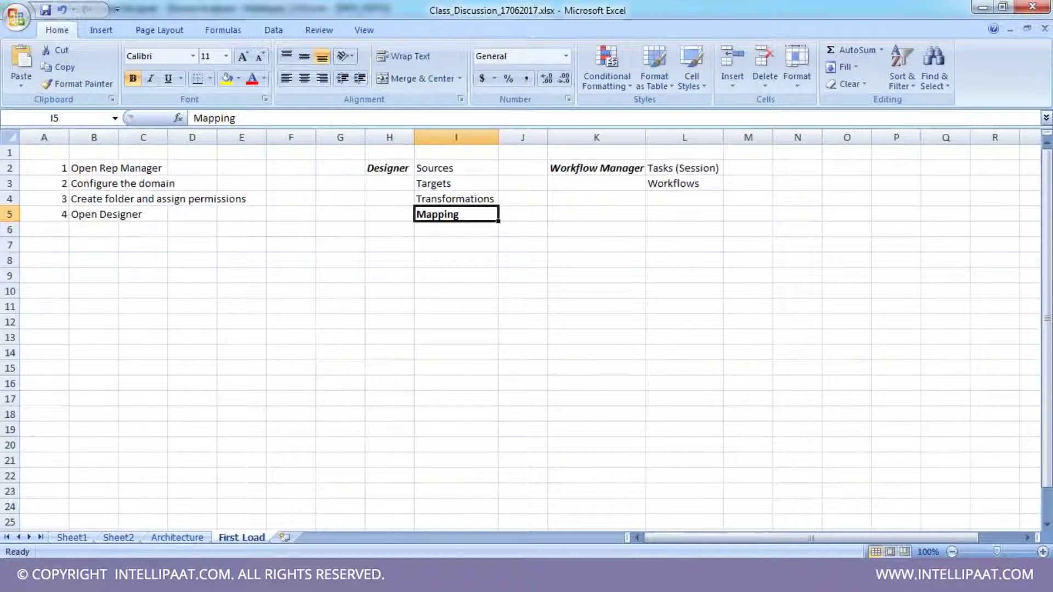
click(78, 258)
- Finish the first-mapping note in B8, make it bold italic, and return to PowerCenter Designer
text(R)
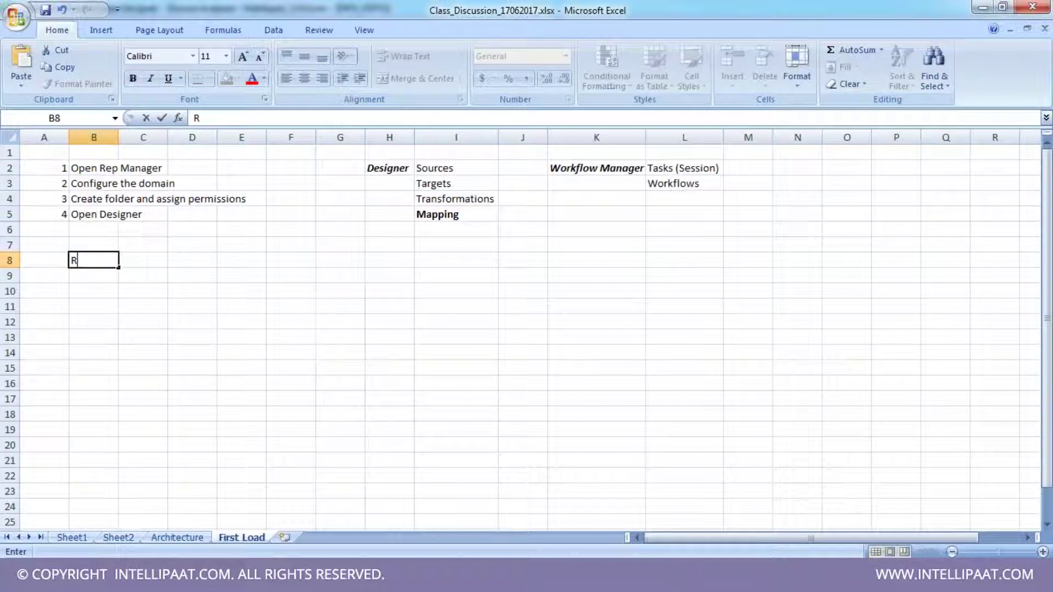
text(unning t)
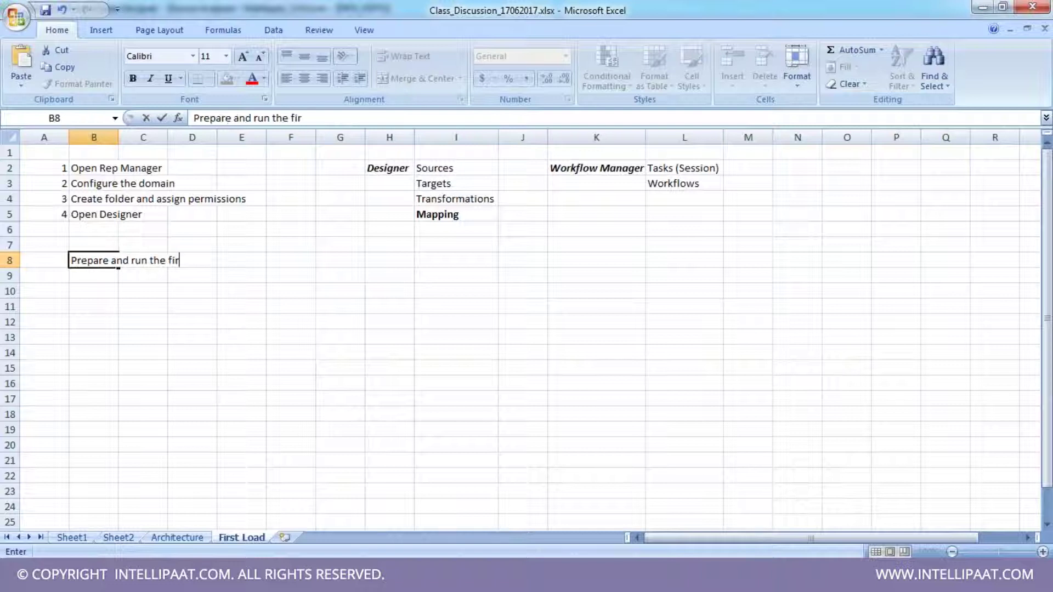
text(st mapping)
key(Return)
click(82, 260)
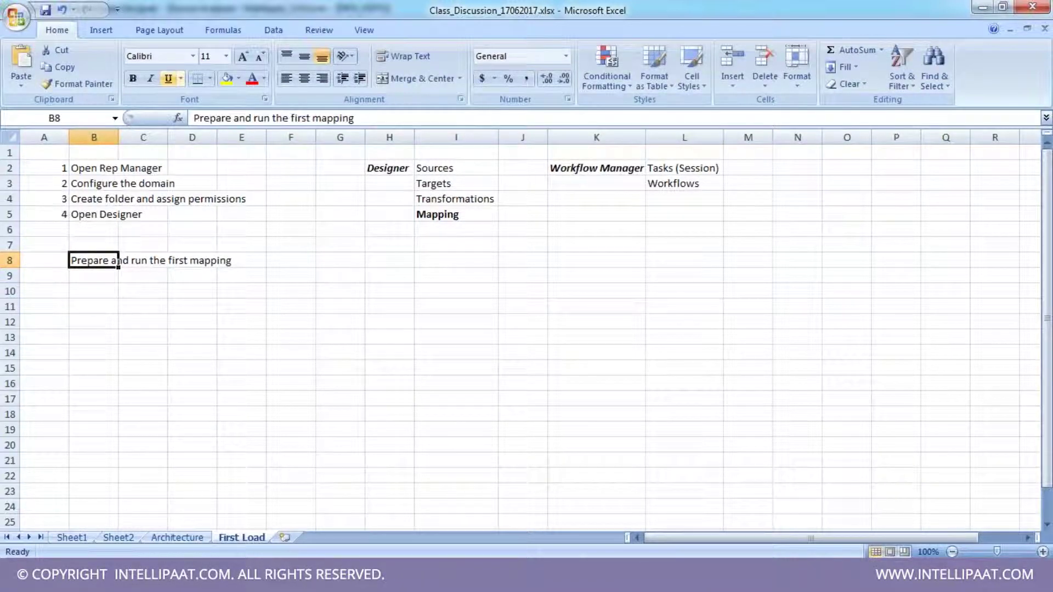
click(150, 79)
click(133, 79)
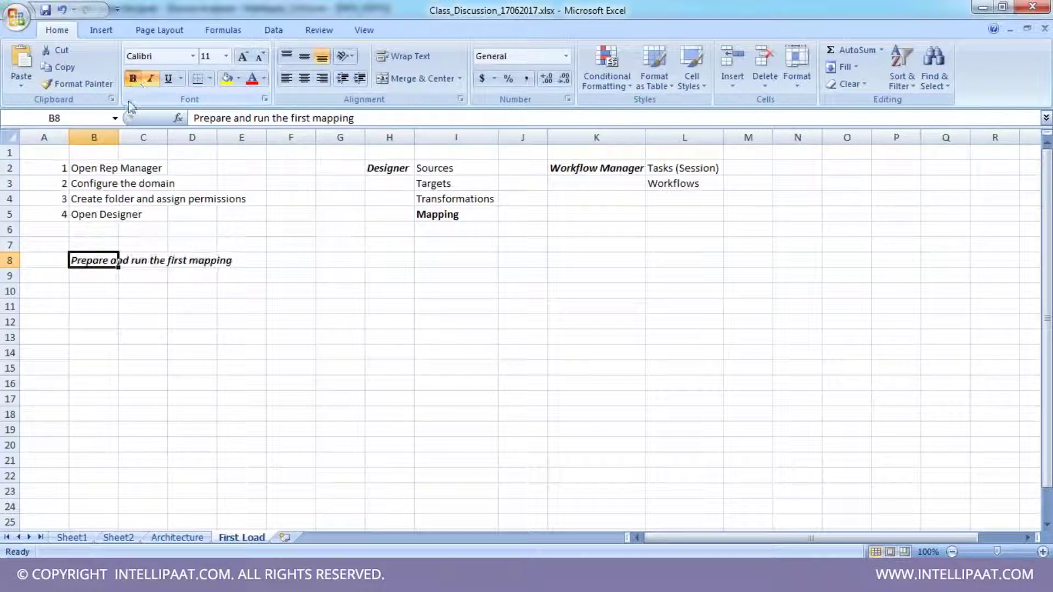
click(105, 289)
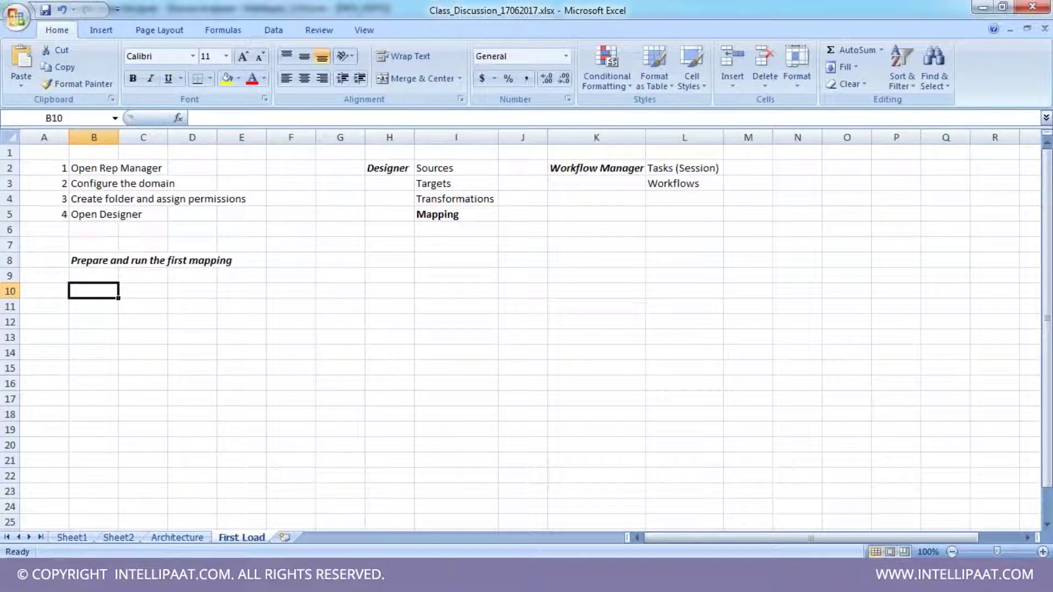
key(alt+Tab)
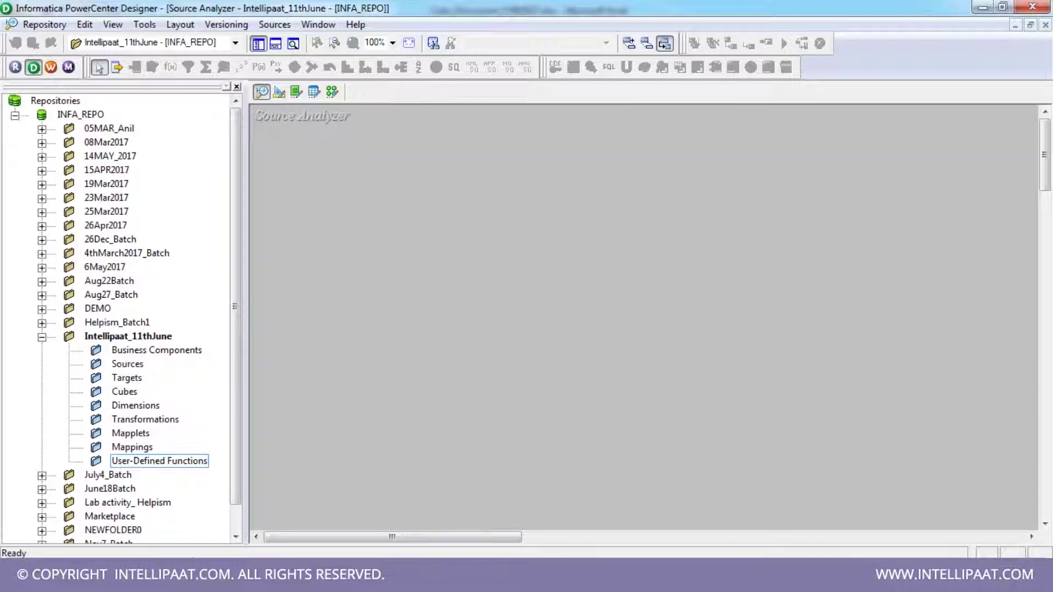
- Narrow the repository navigator slightly, then return to Excel and select the Designer items I2:I5
drag(247, 272, 240, 272)
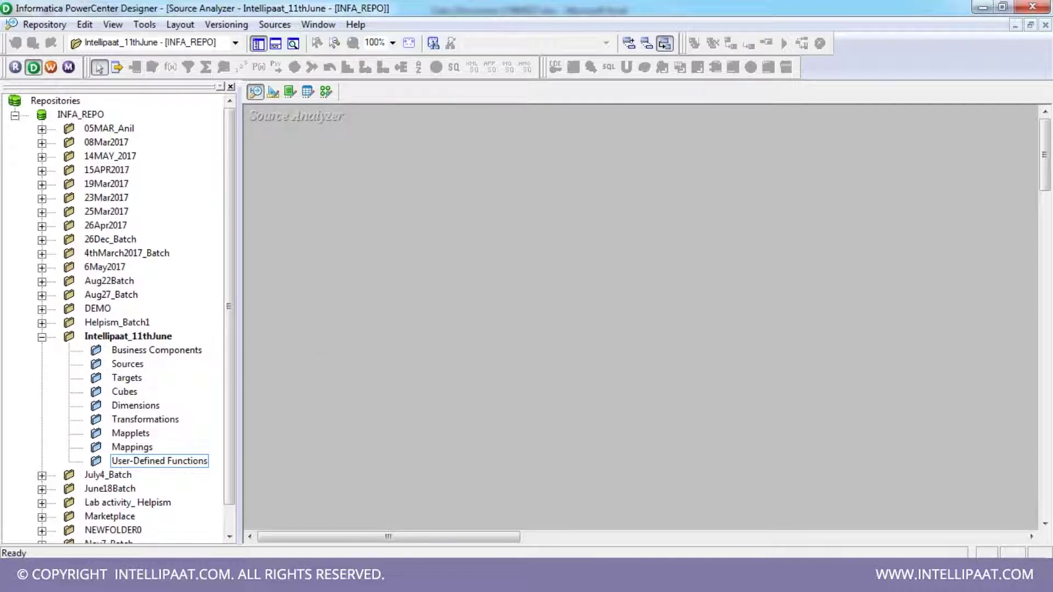
click(354, 483)
click(463, 182)
double_click(463, 182)
click(461, 199)
drag(454, 167, 456, 199)
click(455, 214)
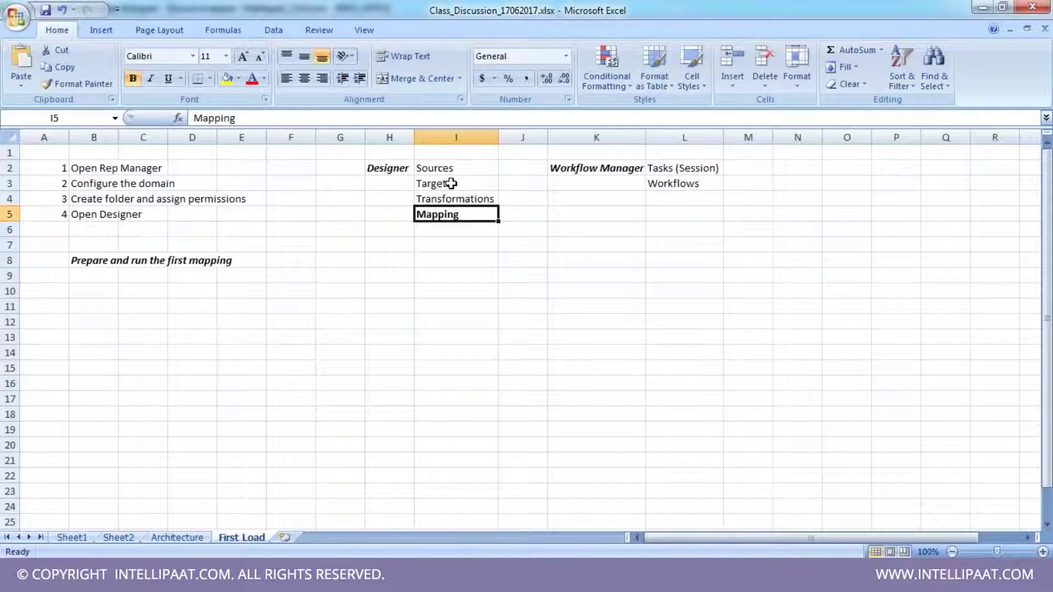
- Step through Sources, Targets, Transformations and Mapping in I2:I5 twice, then return to PowerCenter Designer
click(449, 167)
click(453, 184)
click(457, 214)
click(456, 199)
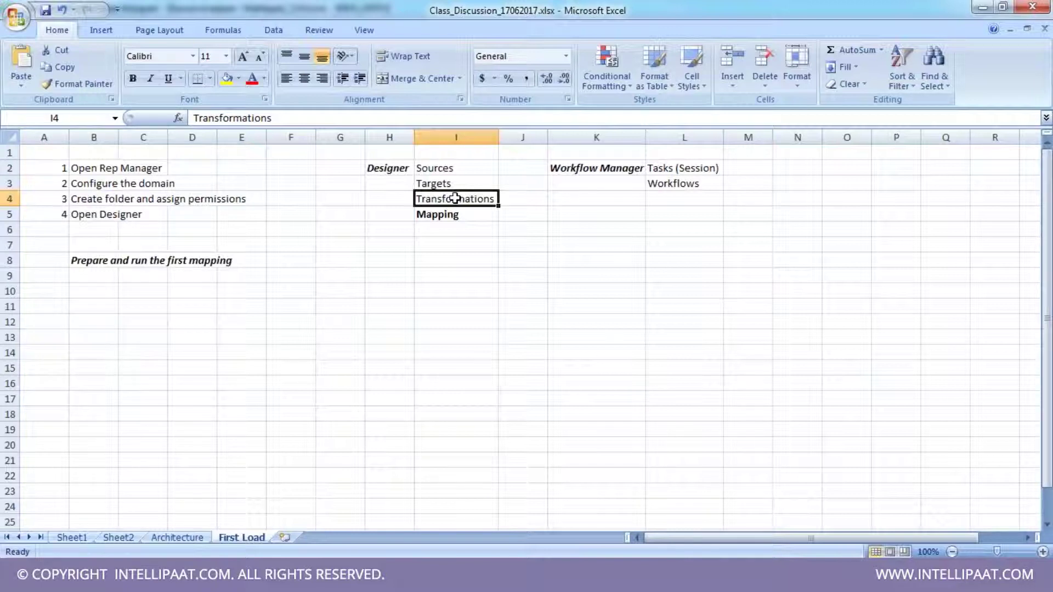
click(449, 167)
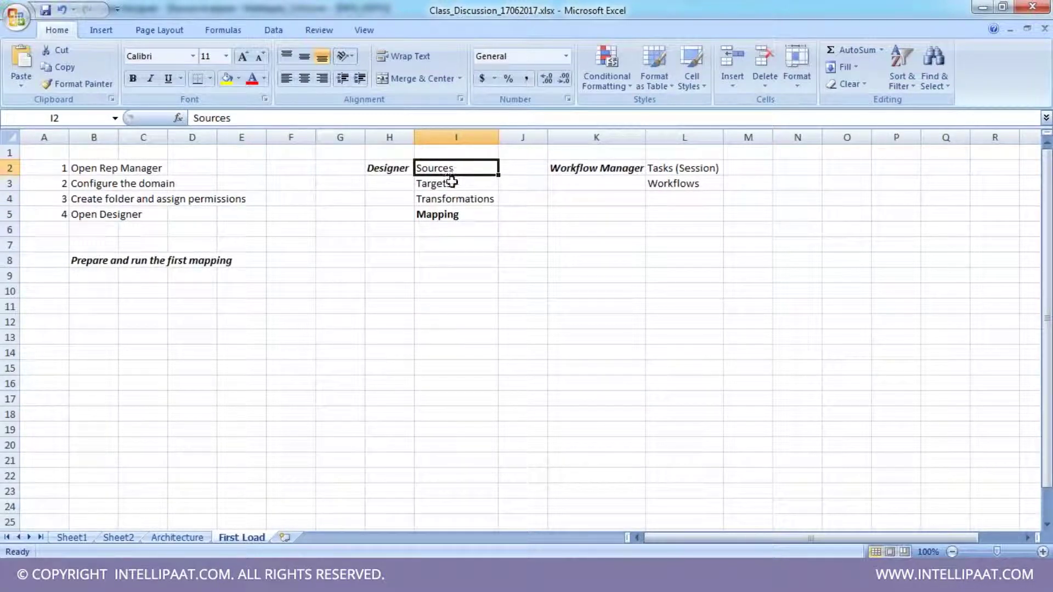
click(451, 183)
click(460, 214)
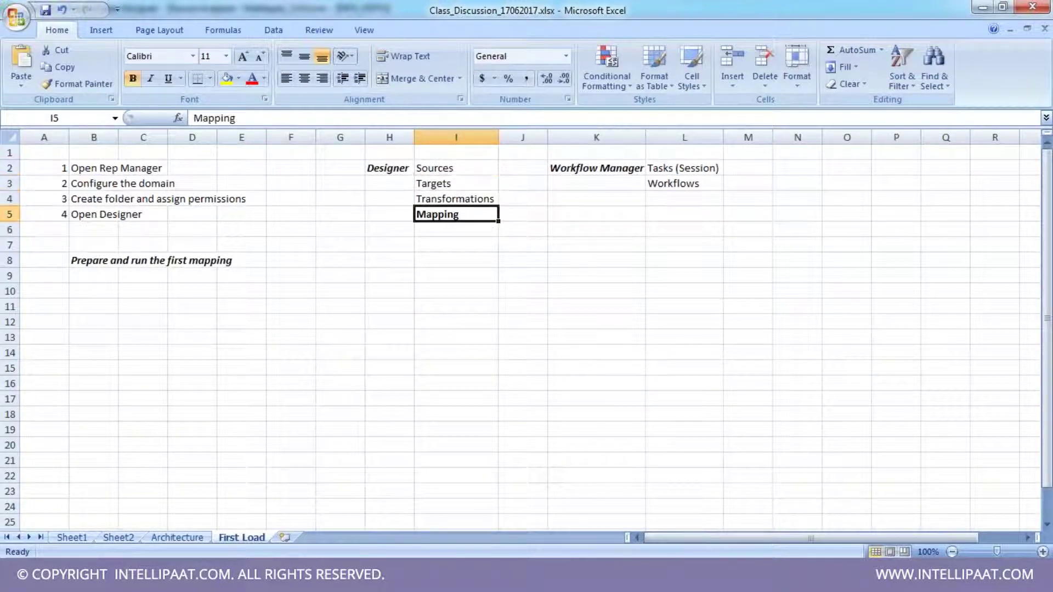
click(459, 200)
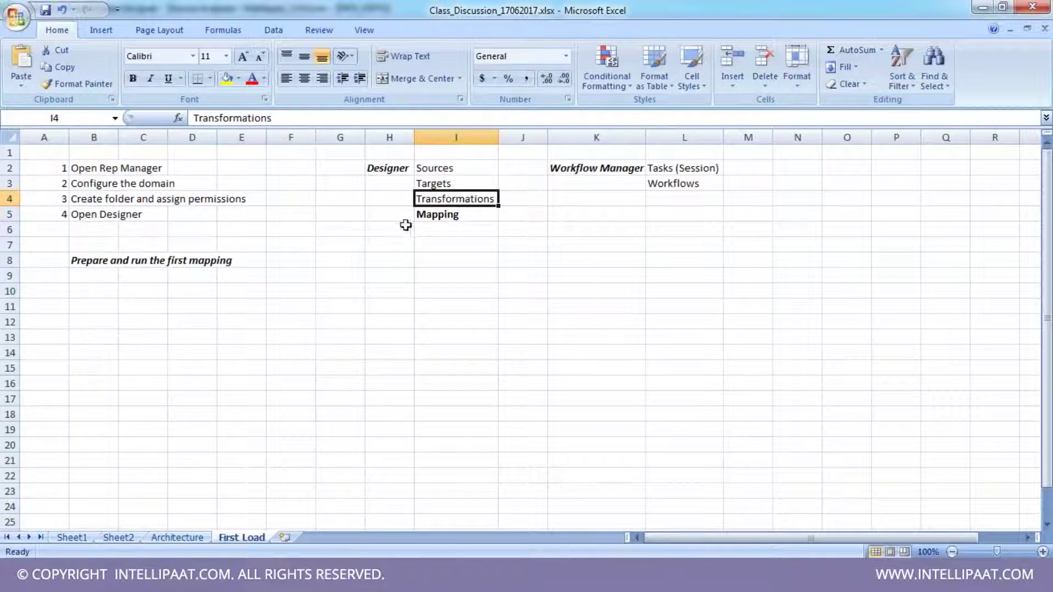
key(alt+Tab)
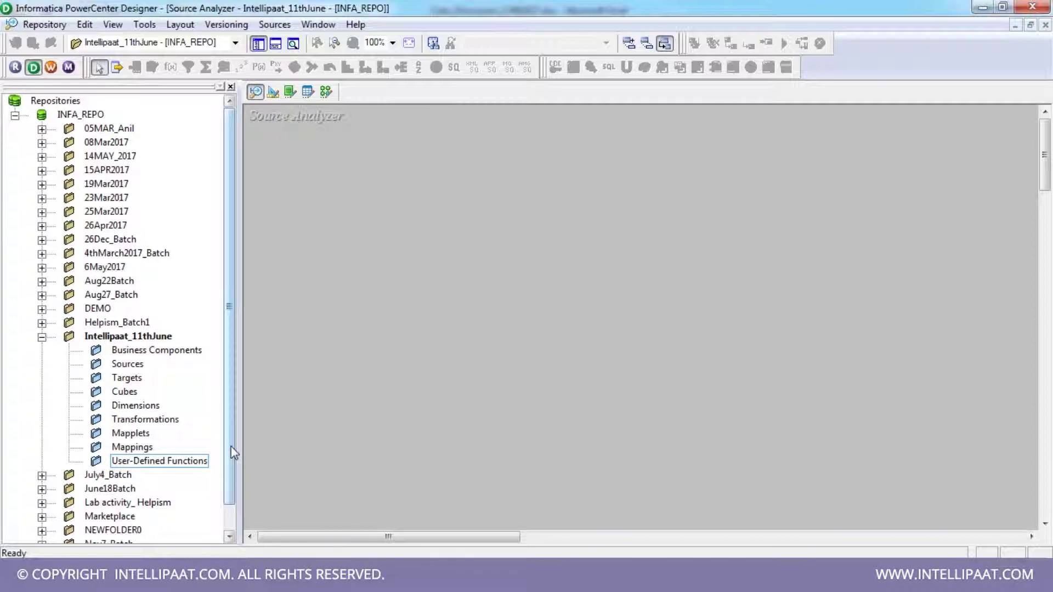
- Select the Targets folder of Intellipaat_11thJune and open the Target Designer workspace
drag(235, 453, 243, 270)
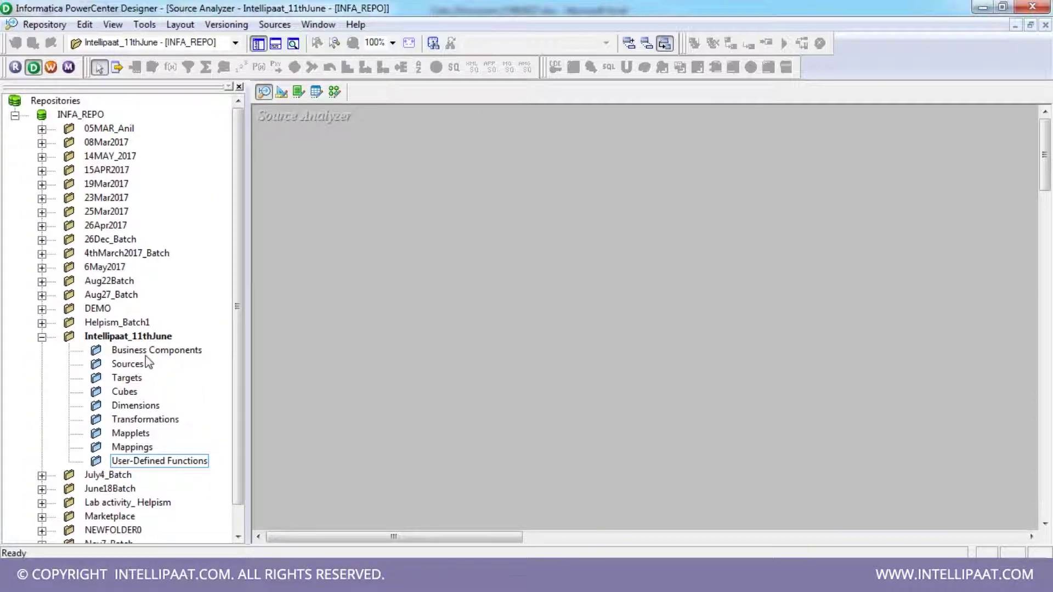
click(124, 365)
click(123, 378)
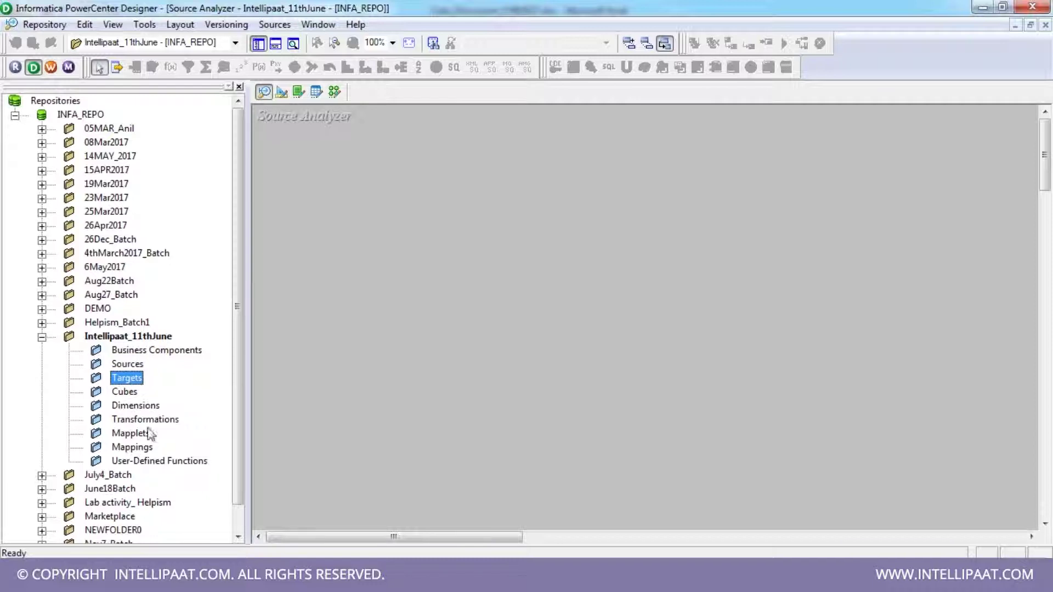
click(125, 365)
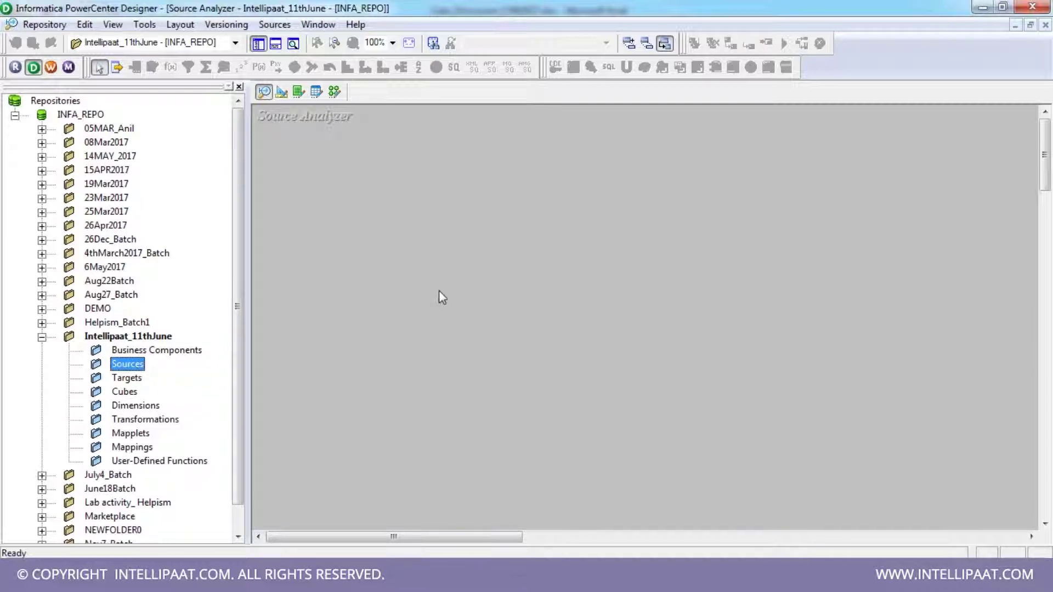
click(127, 378)
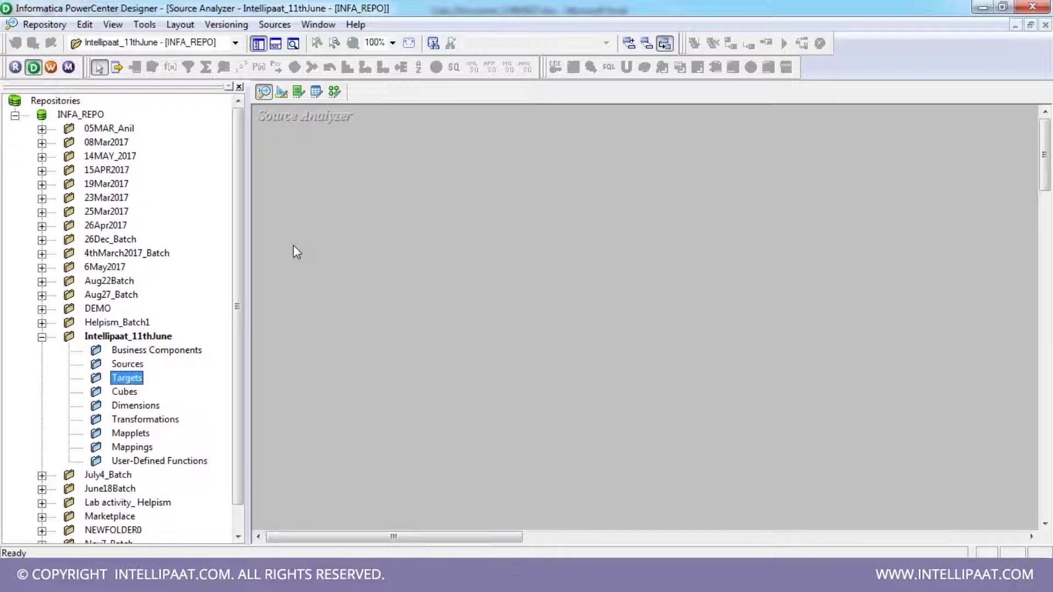
click(281, 92)
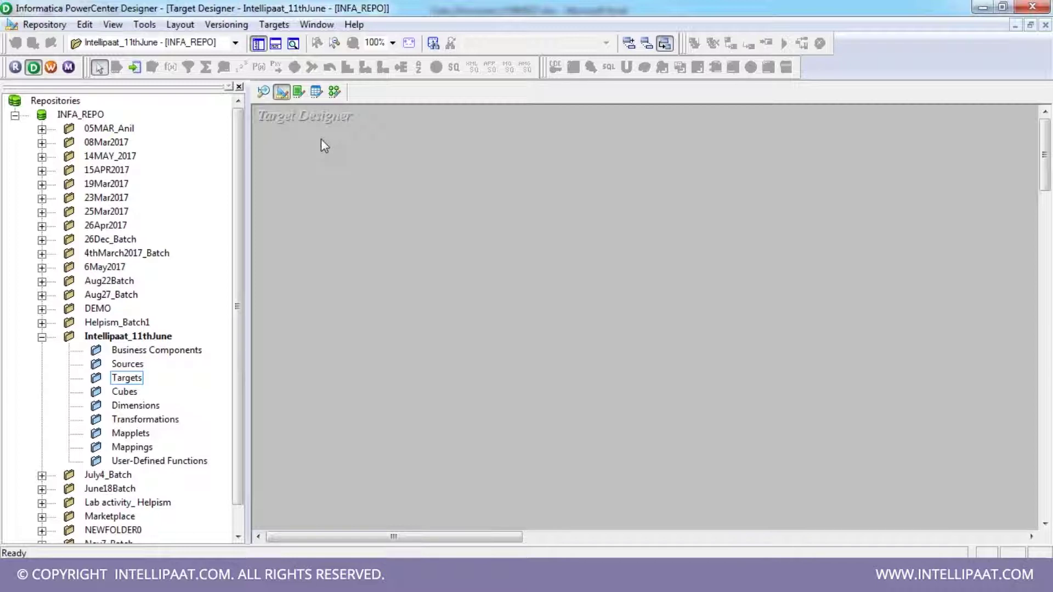
- Cycle through Transformation Developer, Mapplet Designer, Mapping Designer and Target Designer, ending in Source Analyzer
click(299, 92)
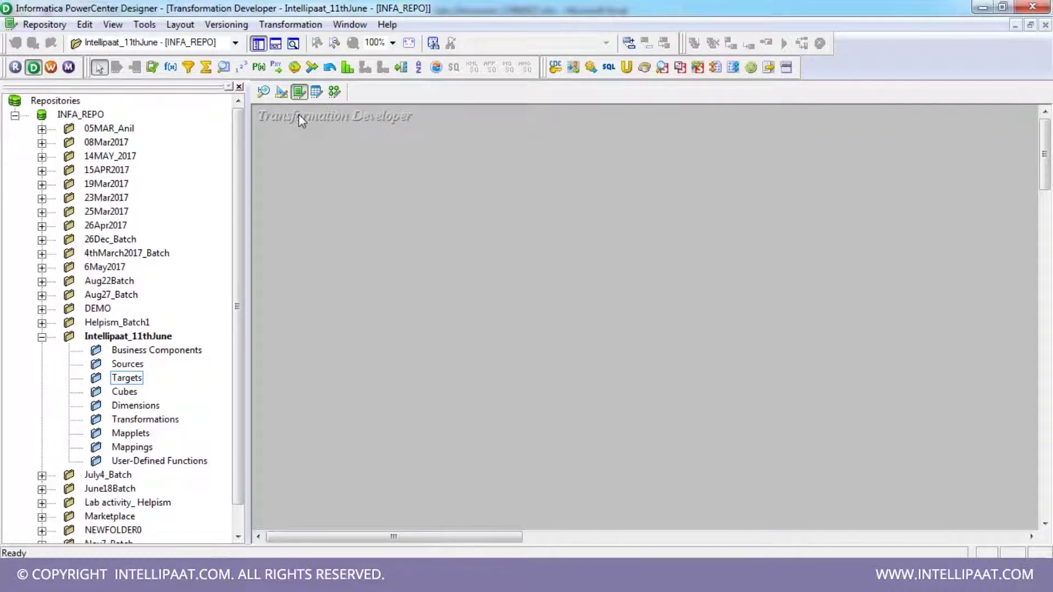
click(316, 93)
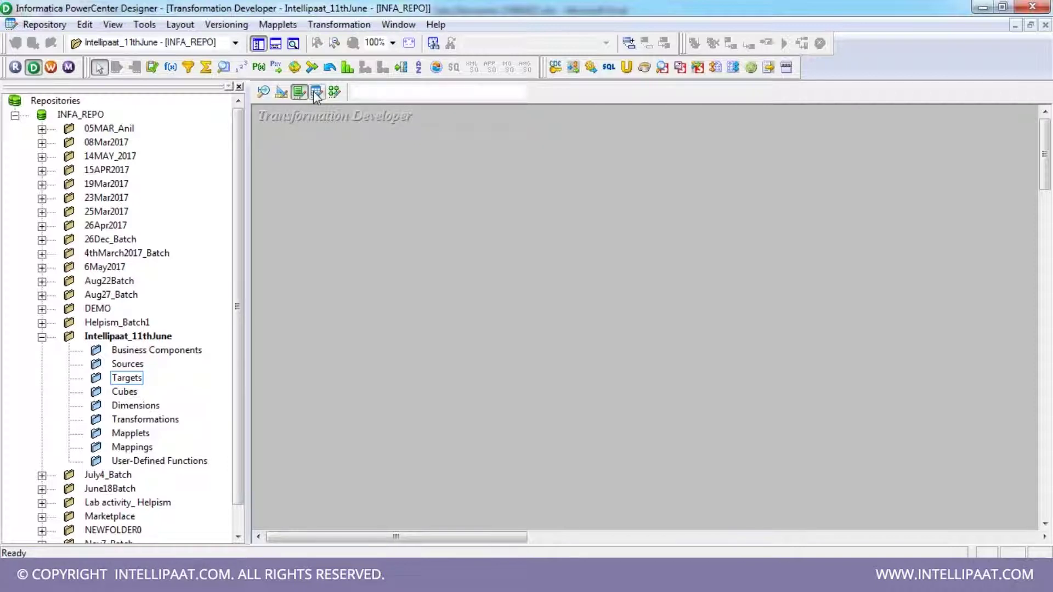
click(335, 92)
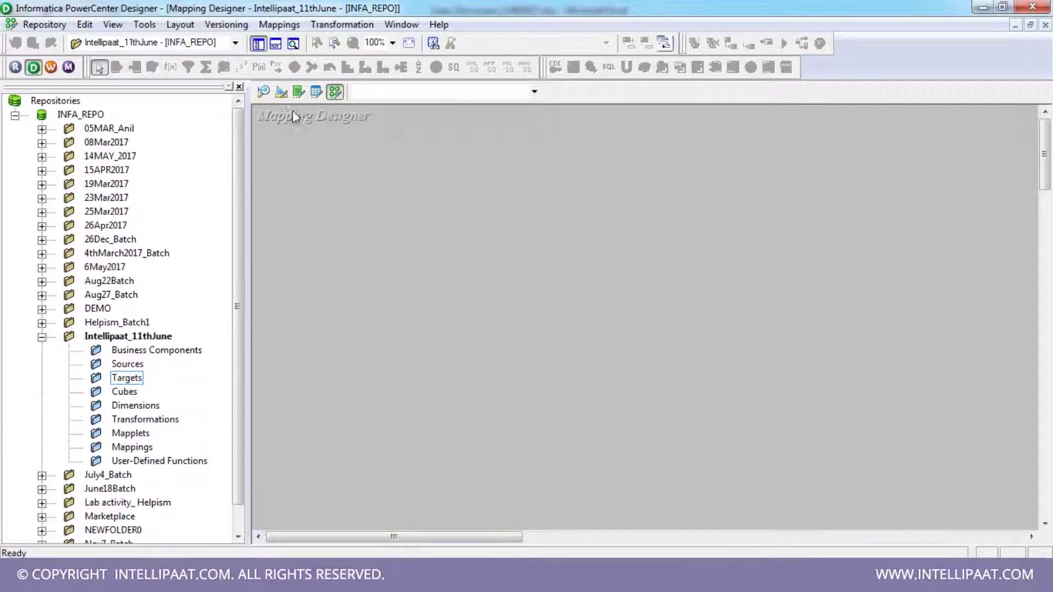
click(282, 94)
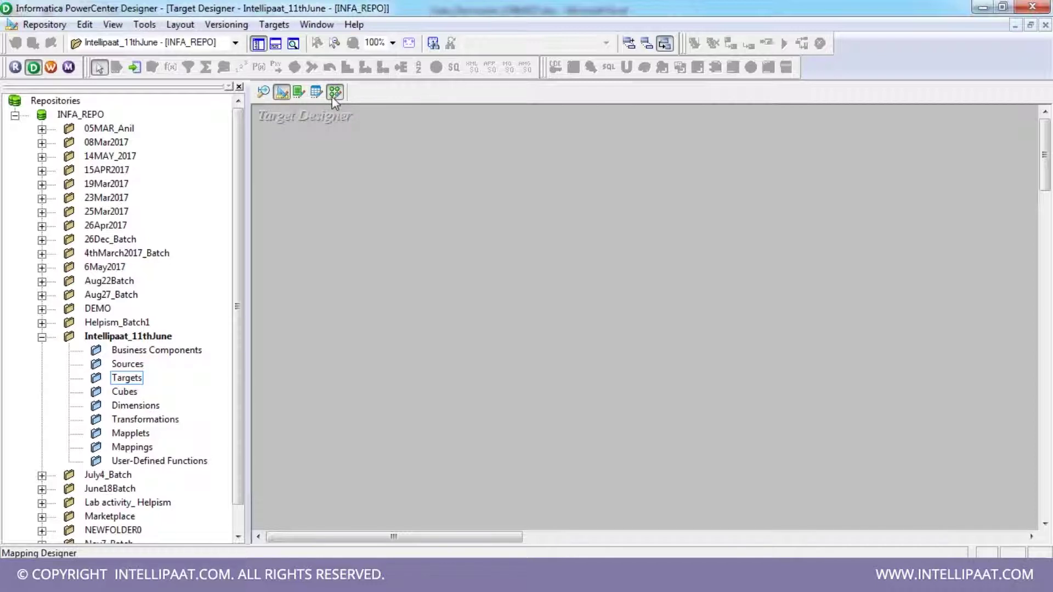
click(334, 92)
click(263, 92)
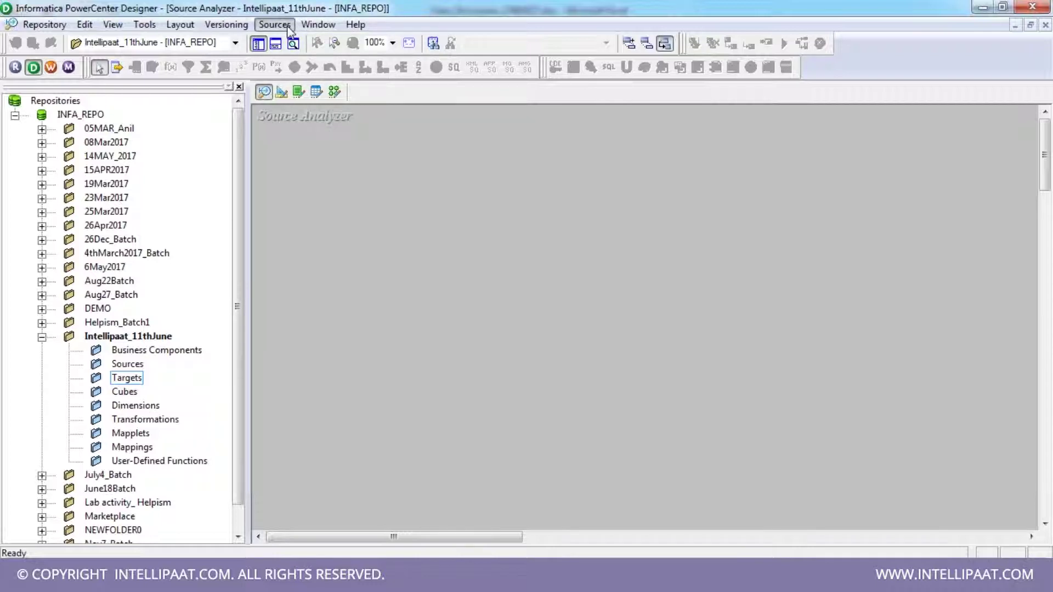
- Start Sources > Import from Database, move the Import Tables dialog up-left, and open the ODBC administrator
click(289, 27)
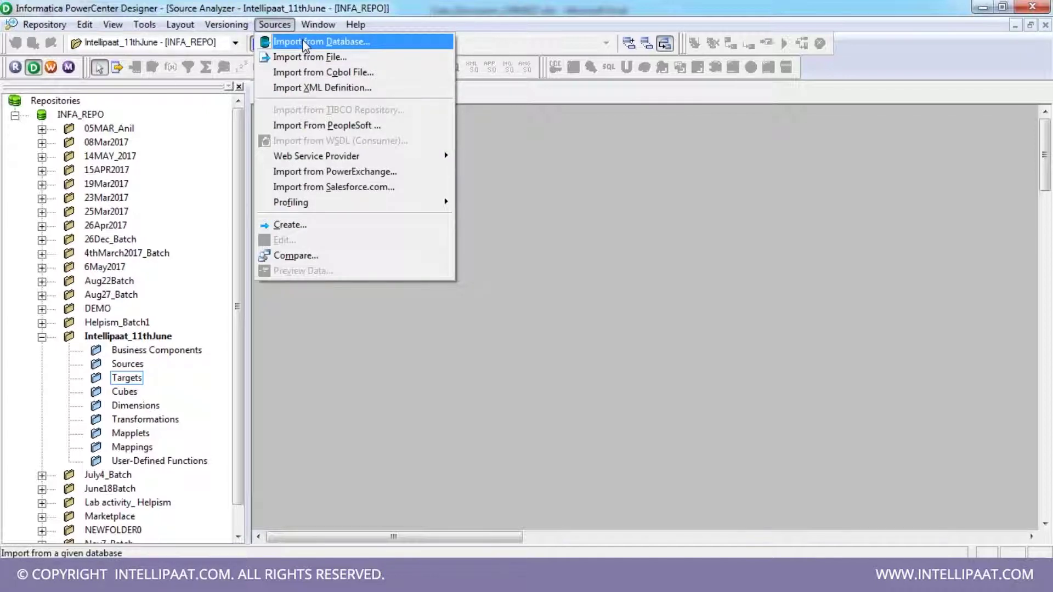
click(304, 41)
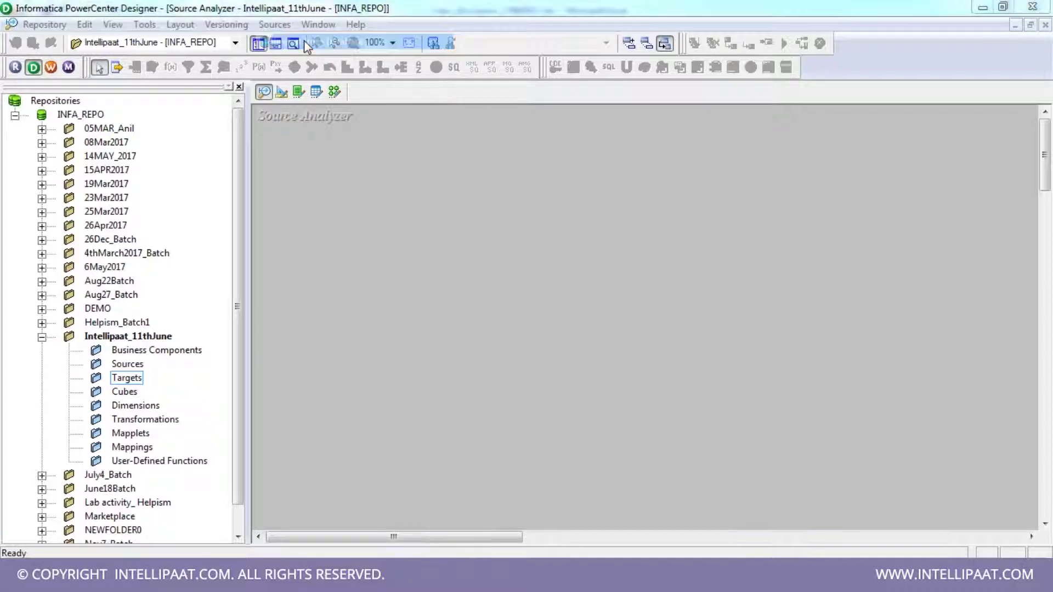
drag(365, 128, 269, 78)
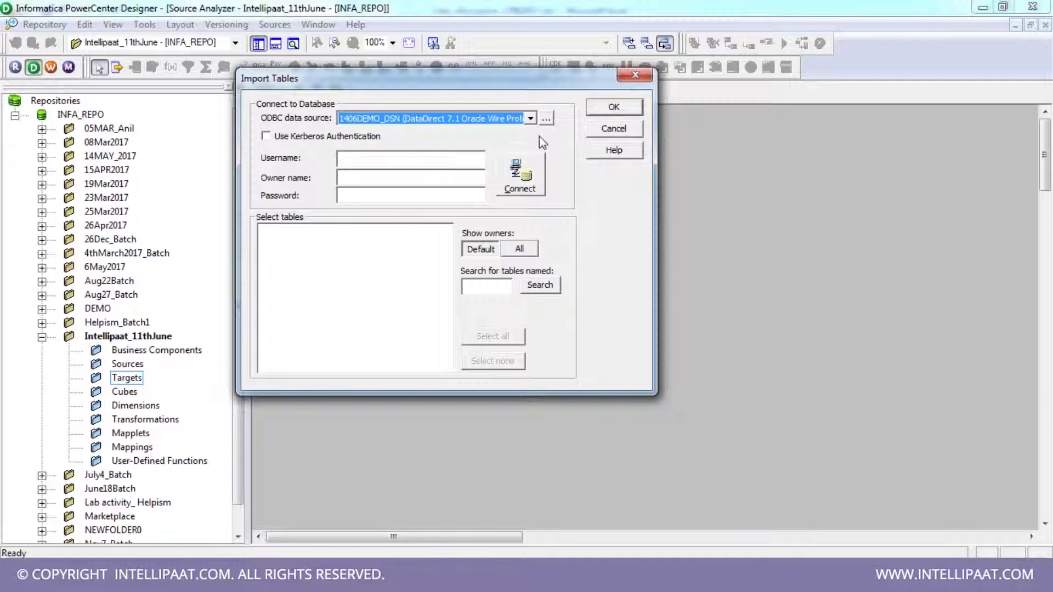
click(546, 119)
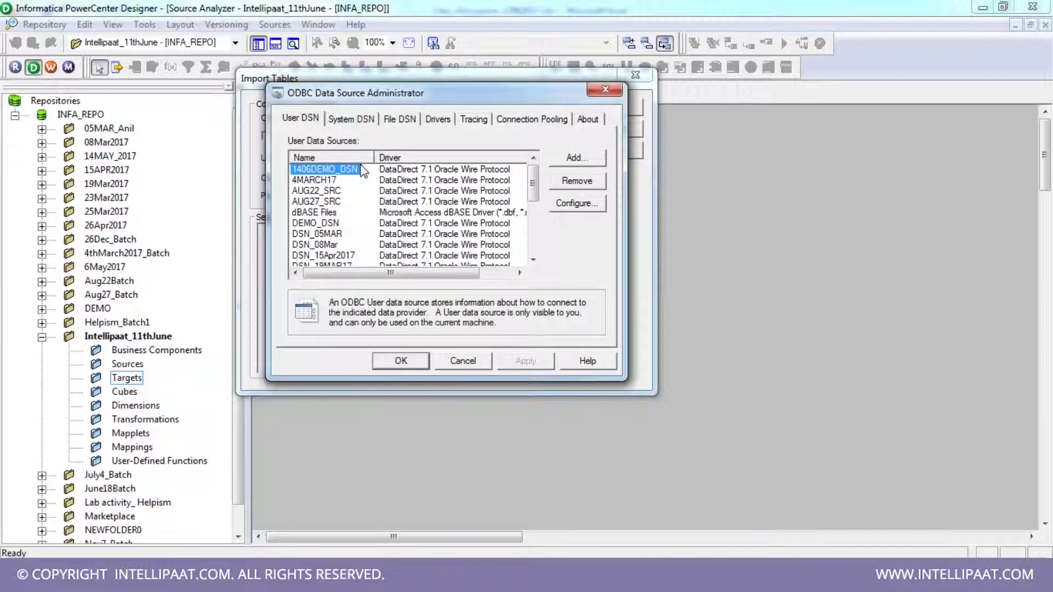
- Add a user data source with the DataDirect 7.1 Oracle Wire Protocol driver and raise its setup form
click(562, 163)
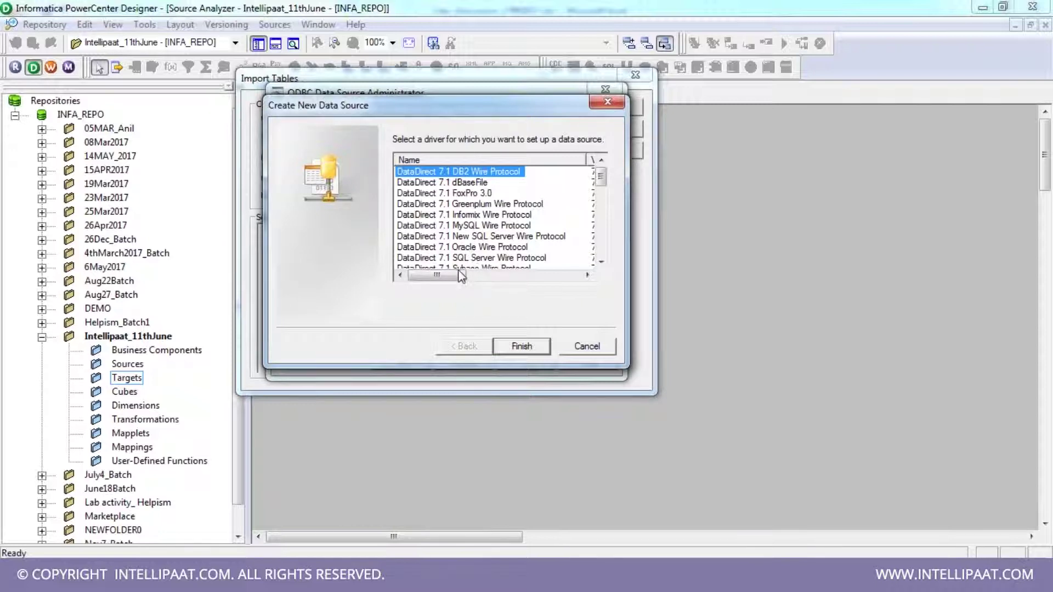
drag(459, 276, 452, 306)
mouse_move(601, 177)
mouse_down()
mouse_move(600, 246)
mouse_move(607, 160)
mouse_up()
click(496, 247)
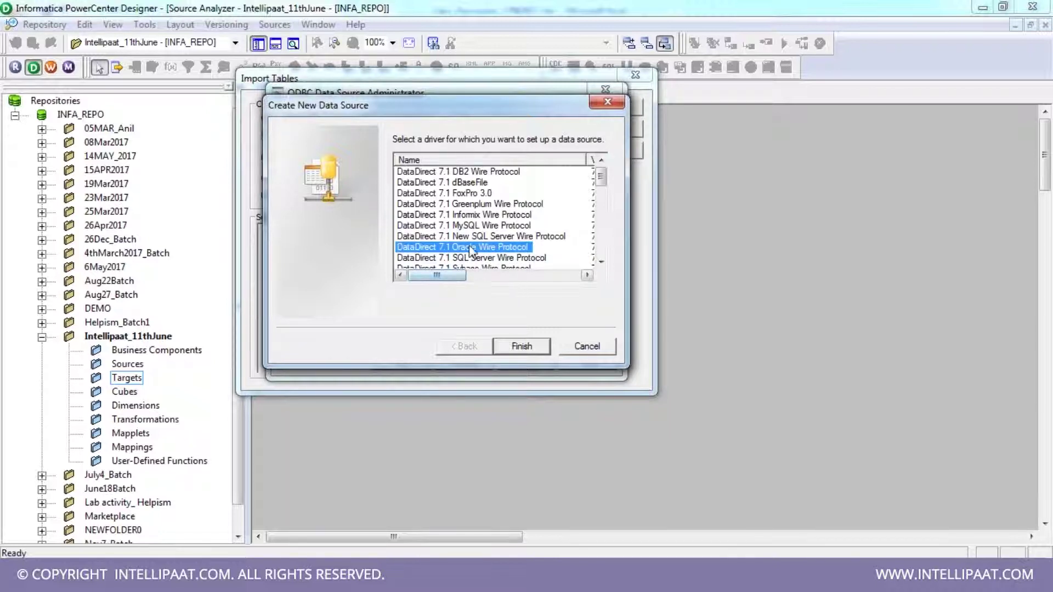
click(528, 348)
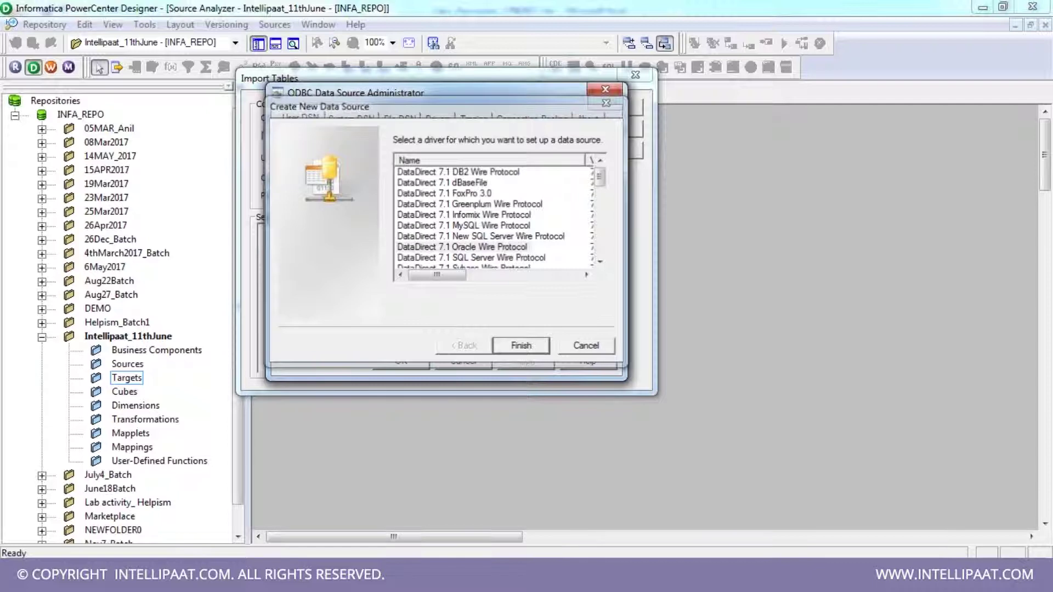
drag(504, 62, 502, 33)
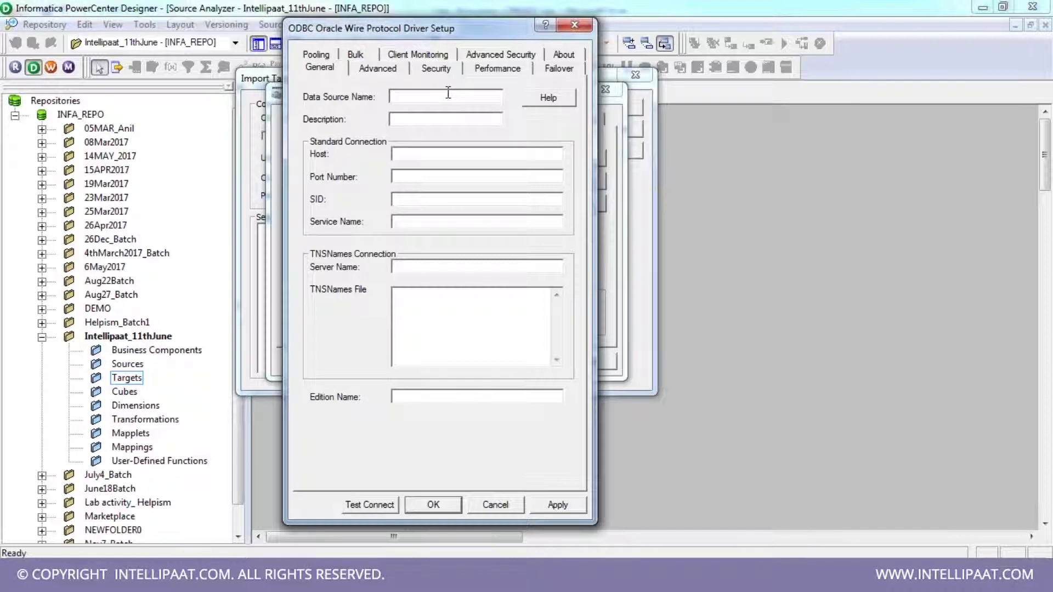
- Fill in DSN_INTELLIPAAT, host localhost, port 1521 and SID xe, then run Test Connect
text(DSN_INTELLIPAAT)
click(443, 118)
click(441, 151)
text(localhost)
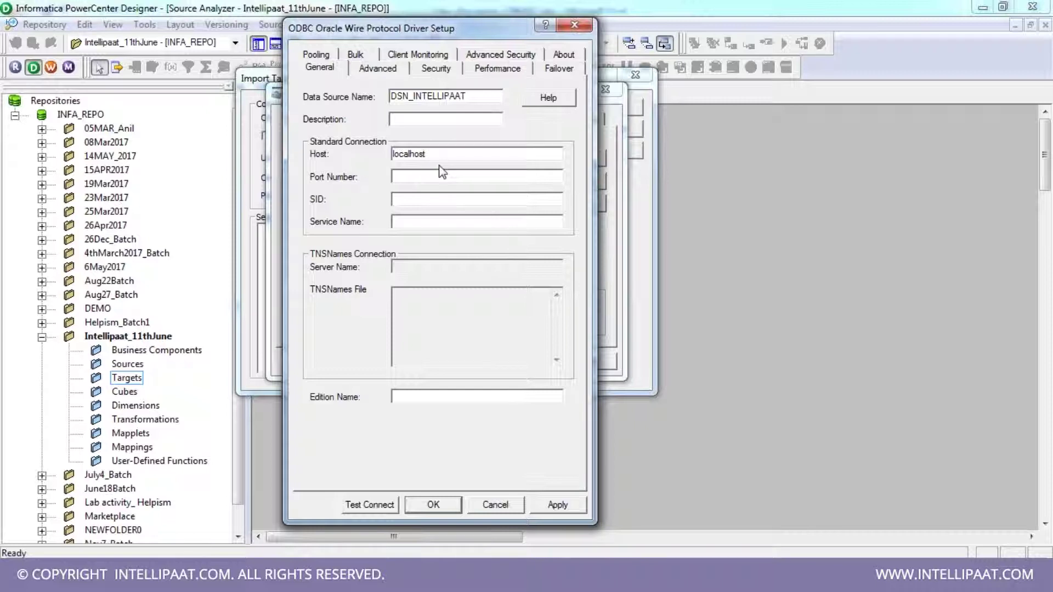
click(429, 177)
text(1521)
click(430, 199)
text(xe)
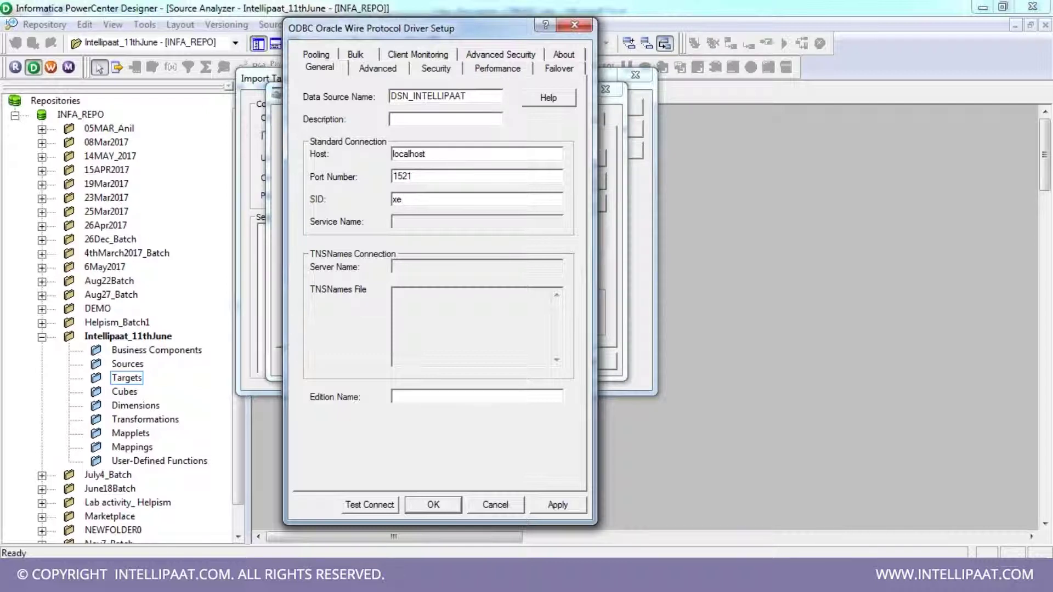
click(384, 506)
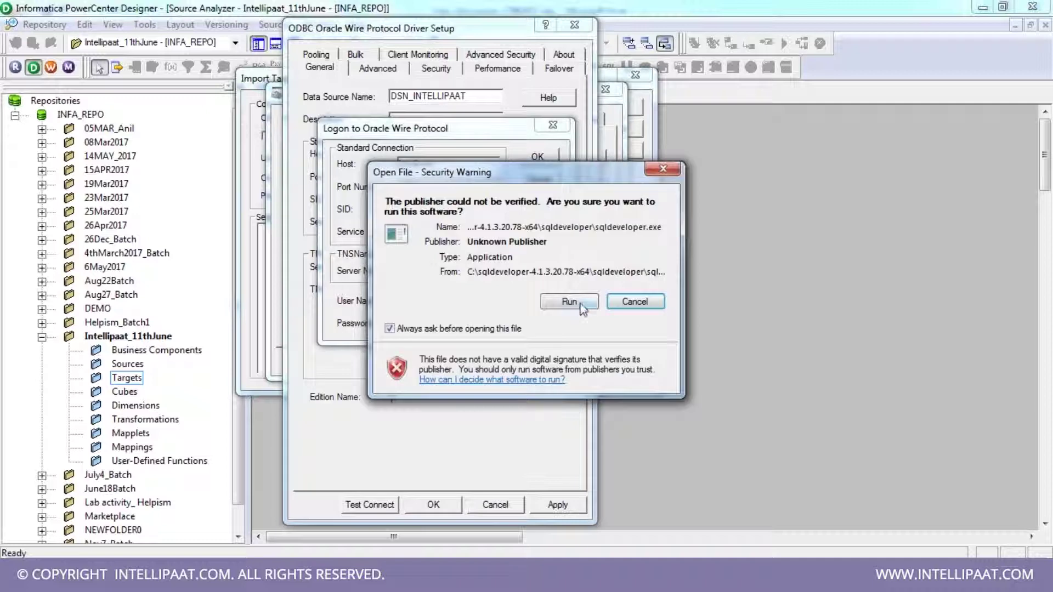
- Allow the launch, log on as HR with its password, and dismiss the Connection established message
click(568, 301)
click(410, 299)
click(420, 324)
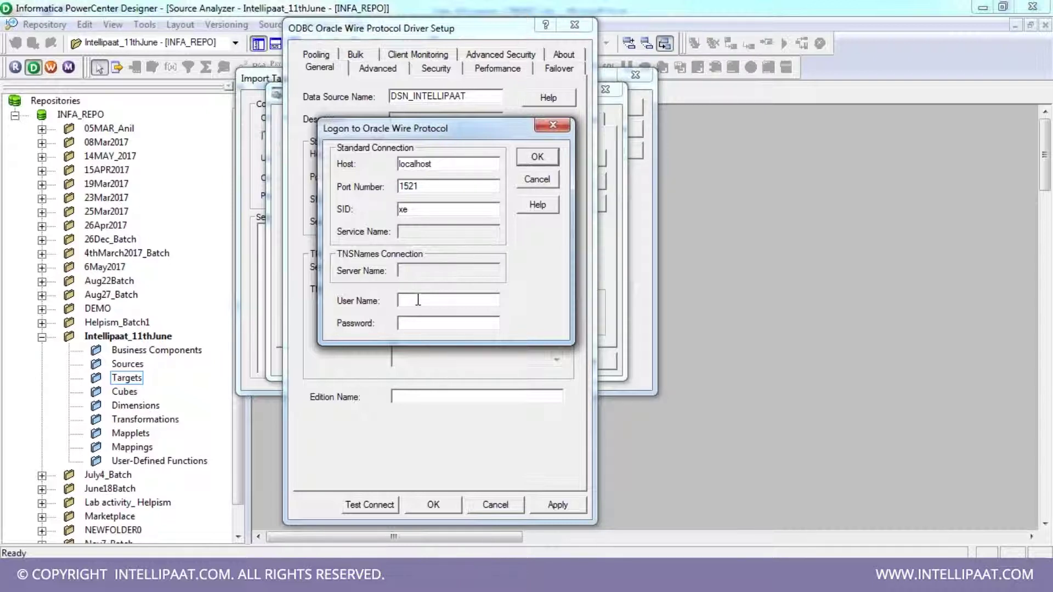
click(418, 301)
text(HR)
click(420, 325)
text(admin)
key(Return)
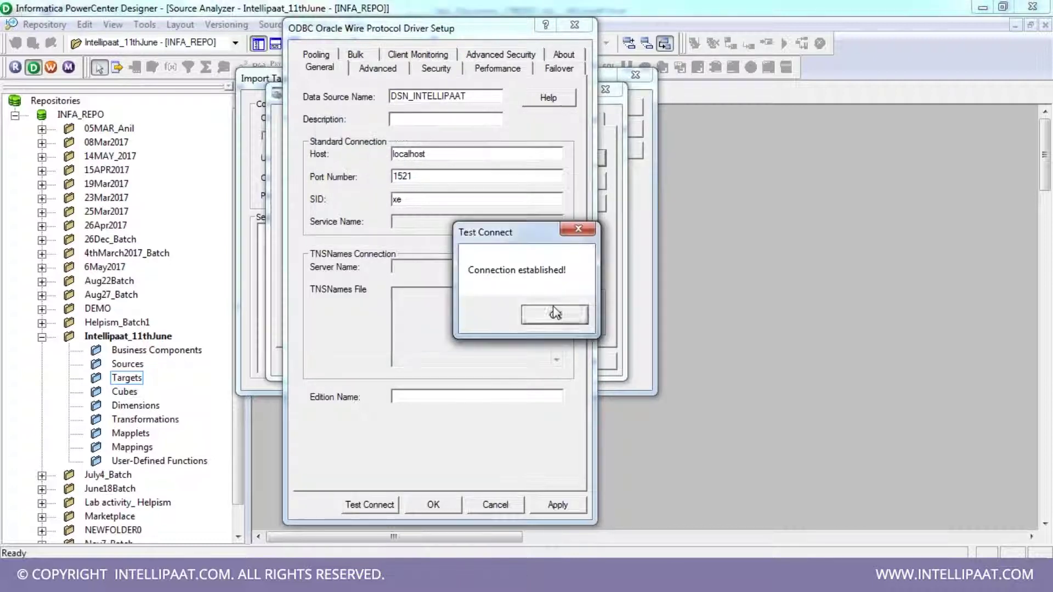
click(554, 311)
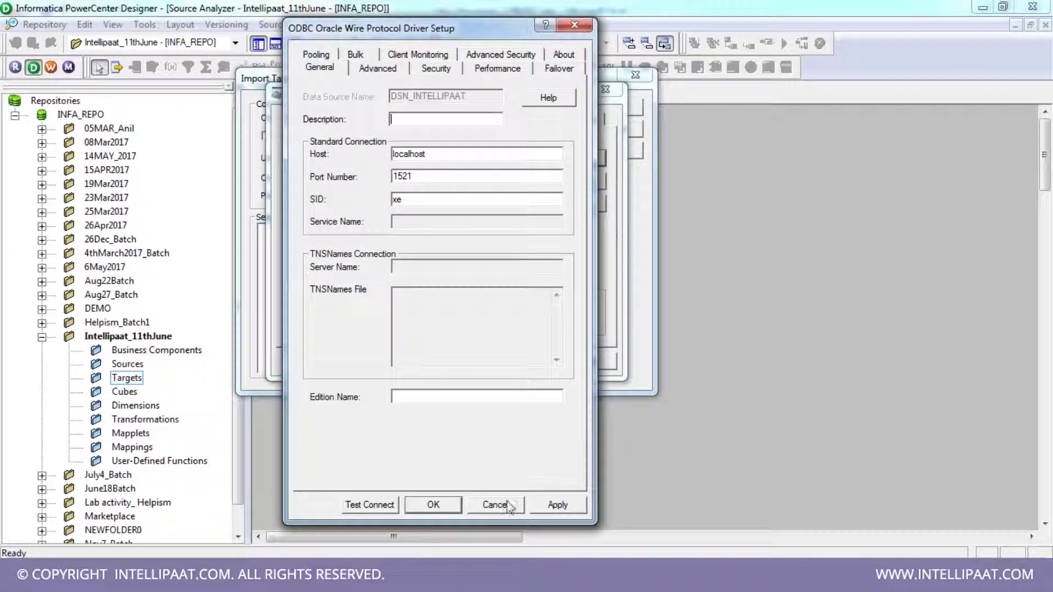
- Save the DSN_INTELLIPAAT data source and close the ODBC Data Source Administrator
click(433, 504)
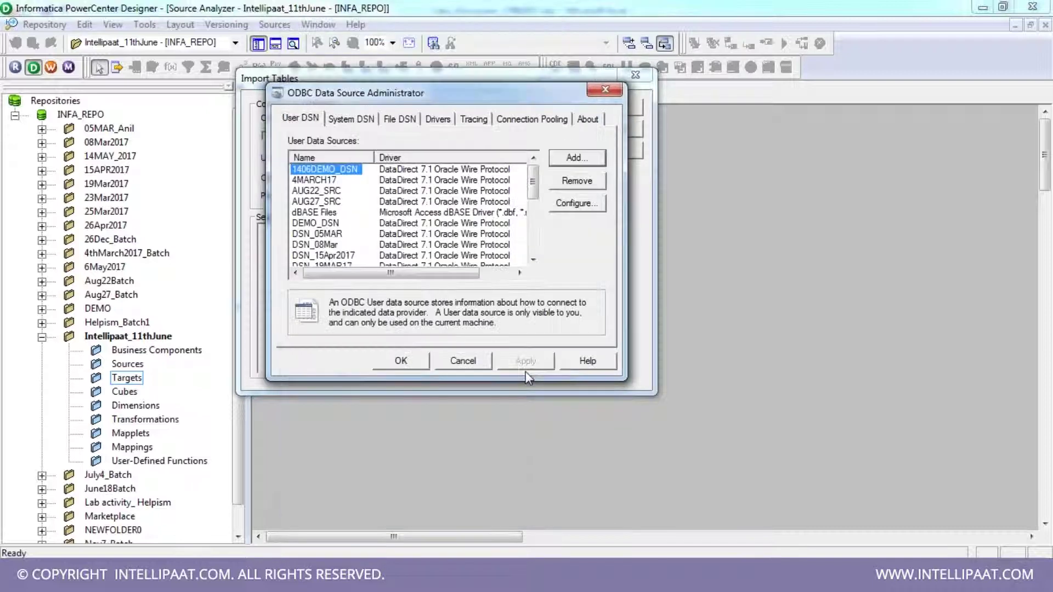
click(408, 367)
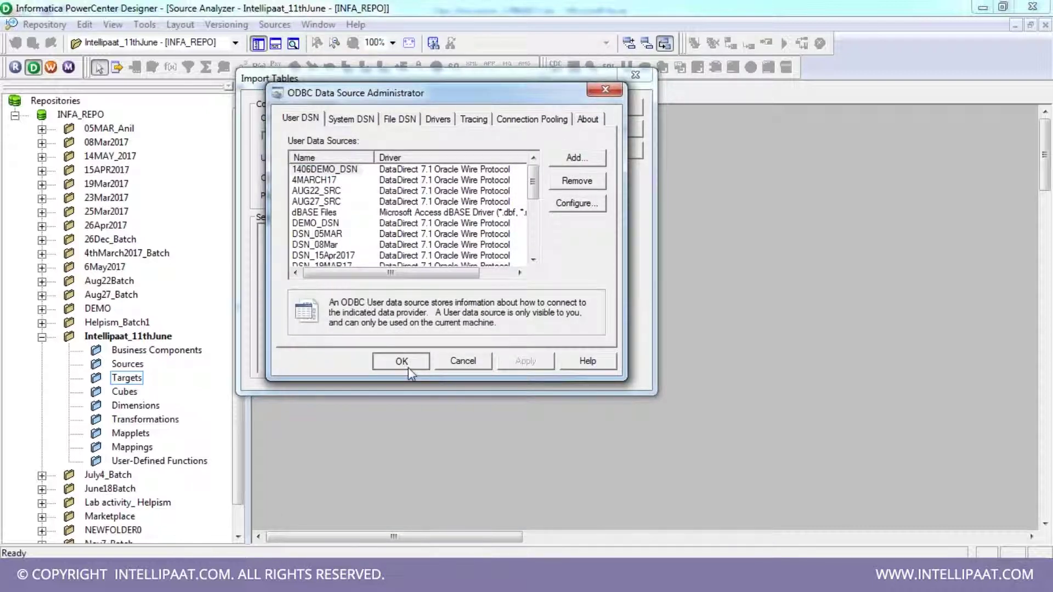
click(408, 368)
- Pick DSN_INTELLIPAAT in Import Tables and connect as user HR with its password
click(531, 118)
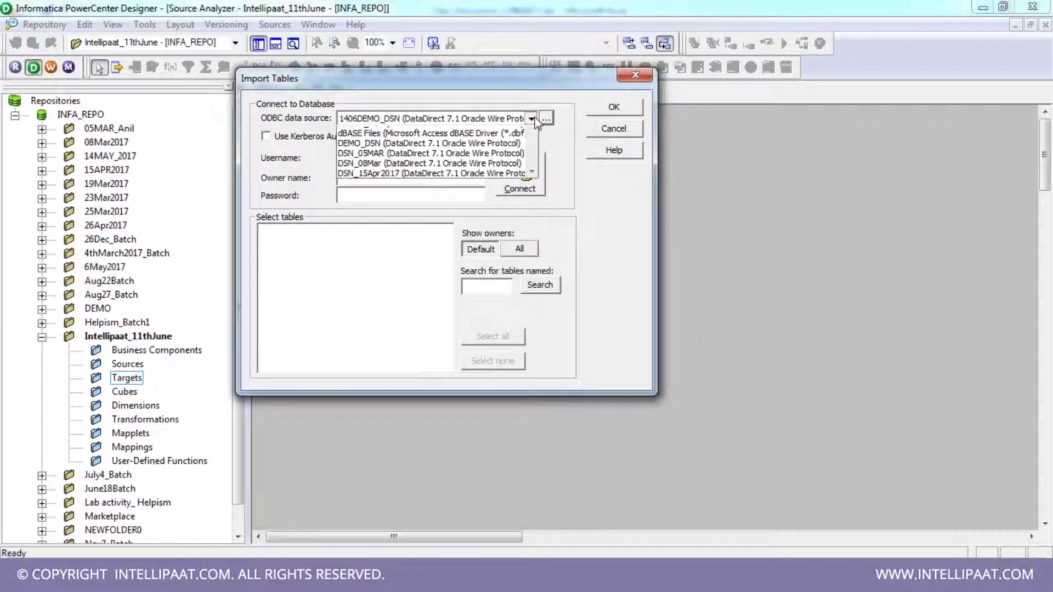
drag(533, 154, 536, 172)
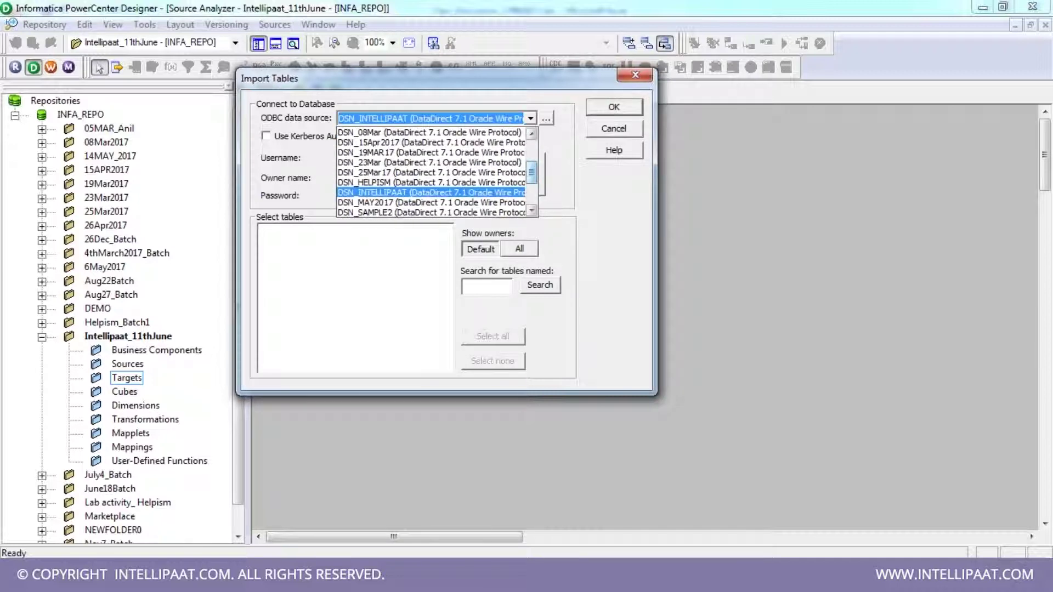
click(450, 191)
click(379, 161)
text(HR)
key(Tab)
text(*****)
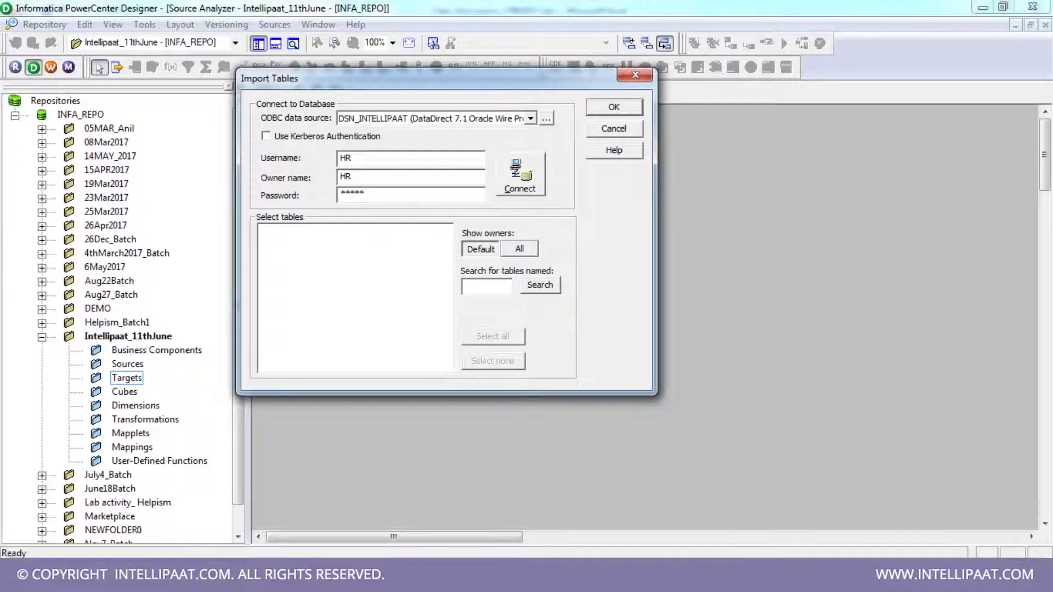
click(528, 189)
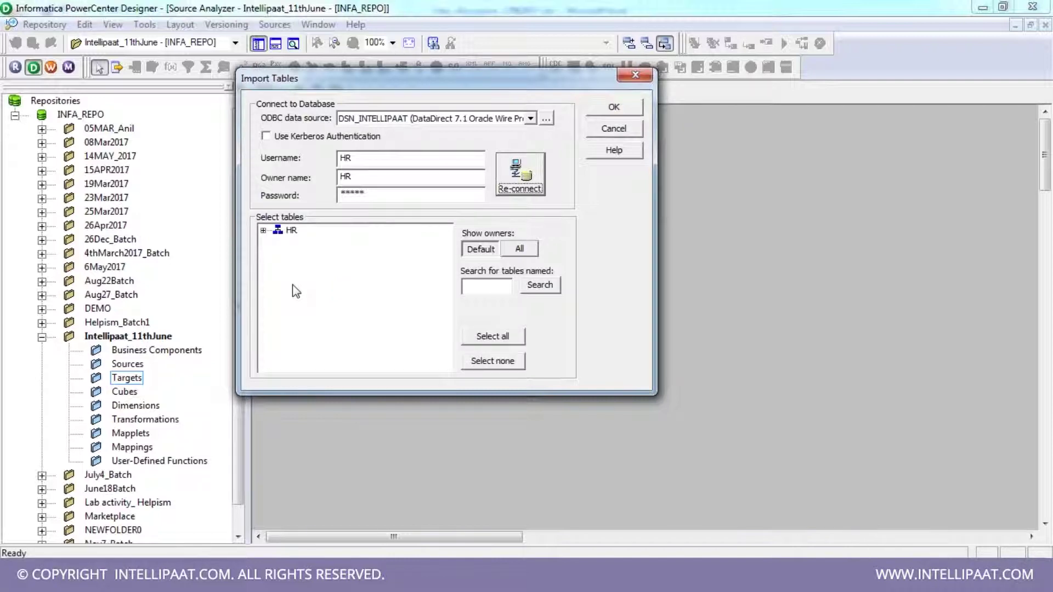
- Import the EMPLOYEES table from HR > TABLES and enlarge it to show all columns
click(263, 230)
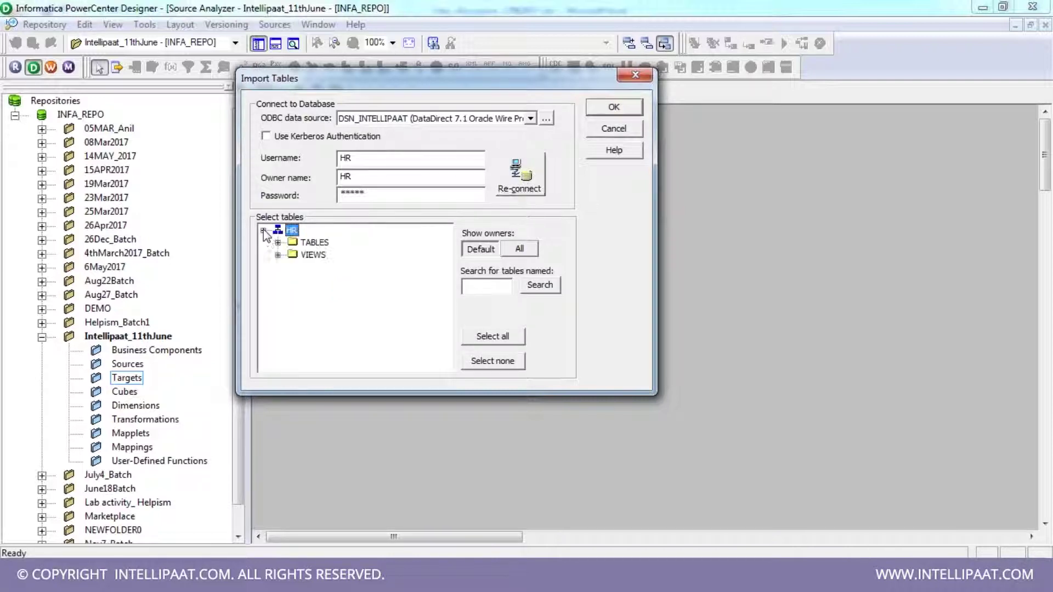
click(278, 244)
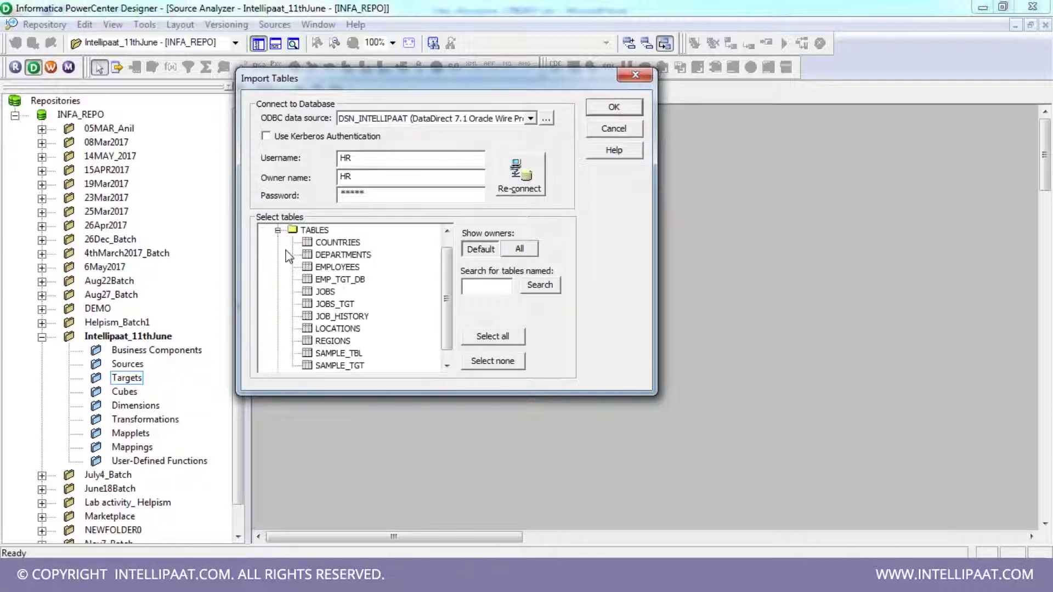
click(341, 271)
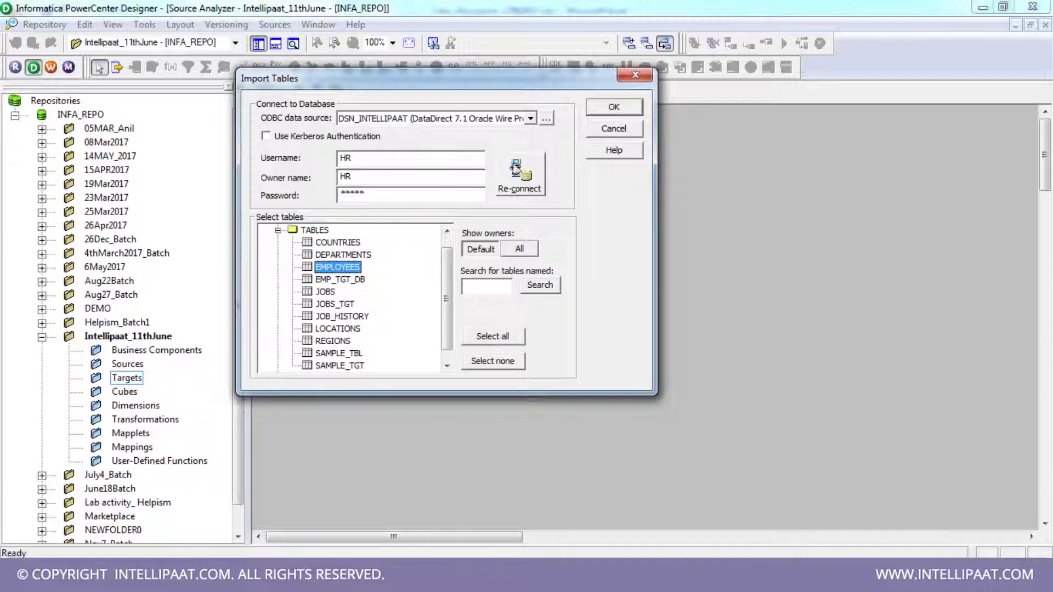
click(614, 107)
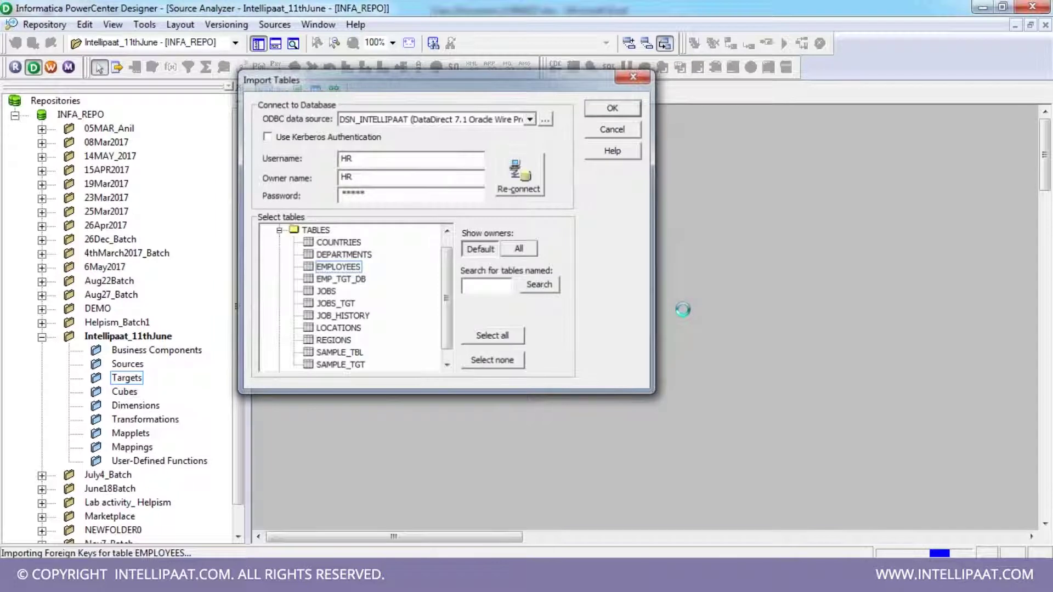
drag(406, 218, 442, 305)
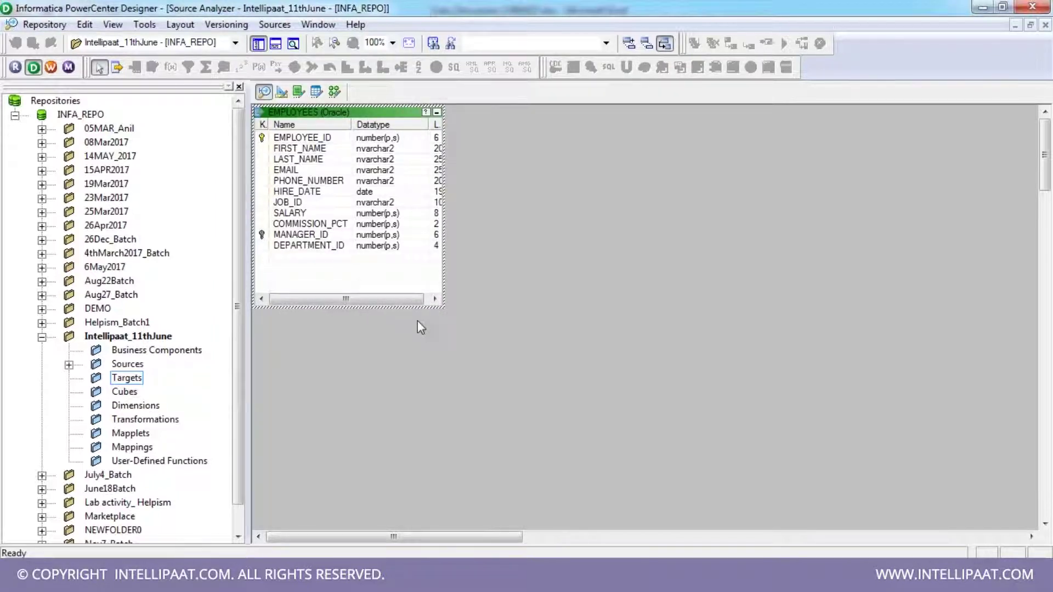
- Glance at SQL Developer's empty INFA_REPO worksheet, then move the EMPLOYEES source toward the canvas centre
key(alt+Tab)
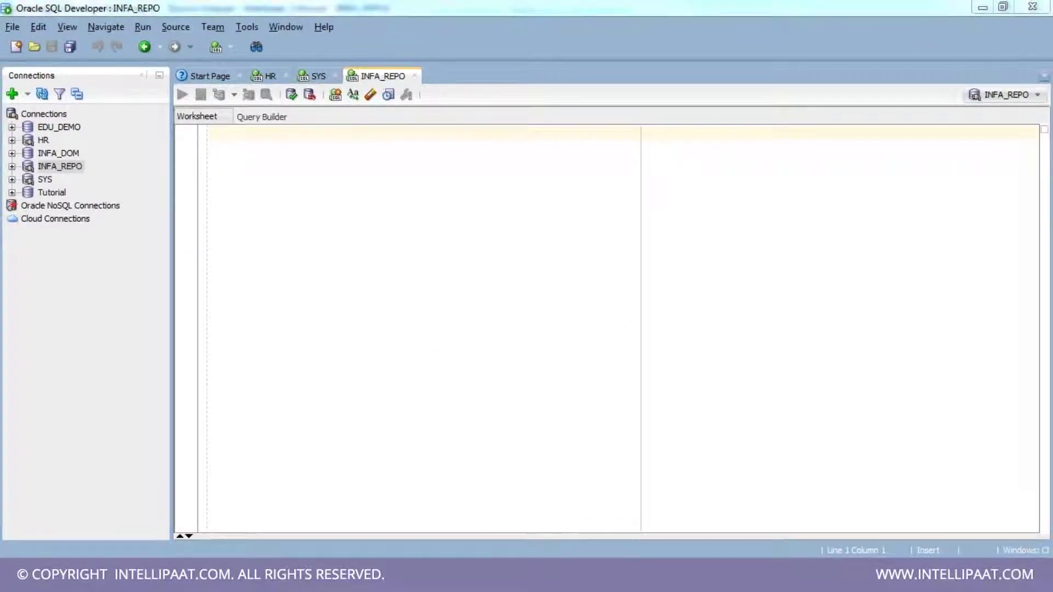
key(alt+Tab)
drag(344, 113, 495, 149)
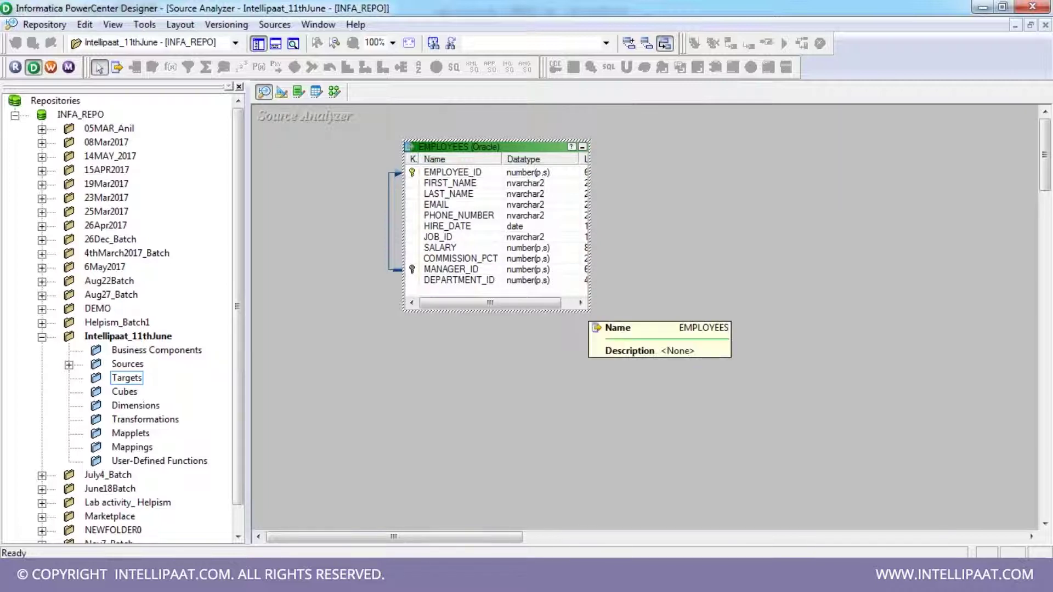
- Change MANAGER_ID's key type to NOT A KEY in the EMPLOYEES source properties
double_click(461, 148)
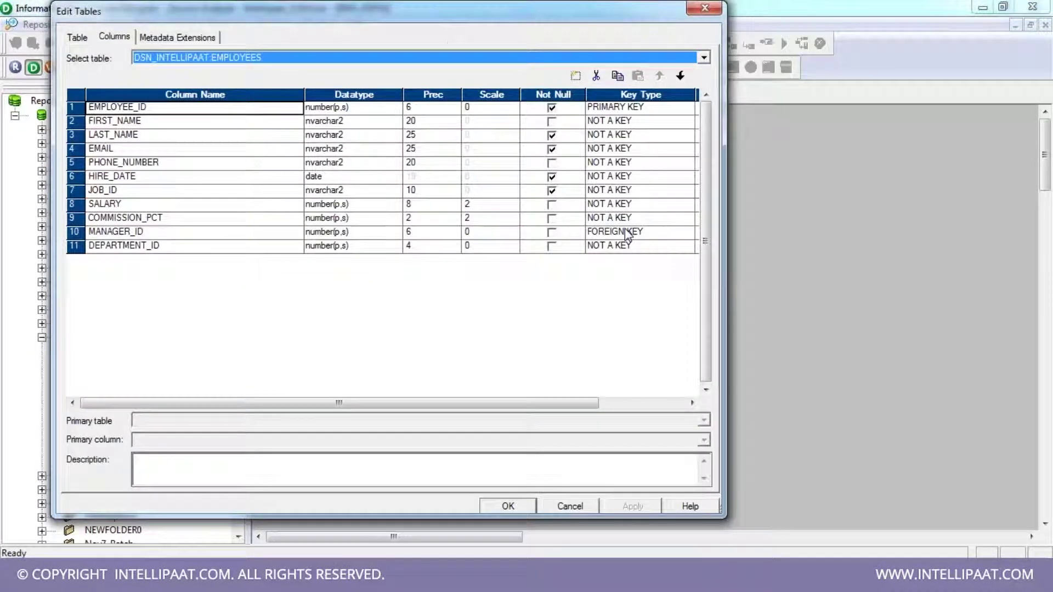
click(630, 233)
click(630, 247)
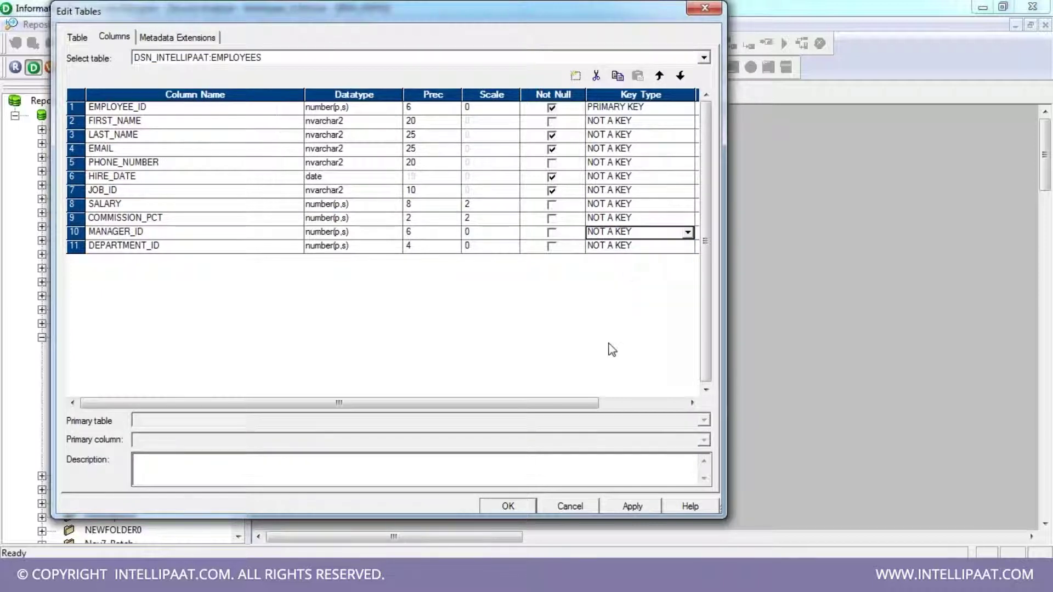
click(634, 504)
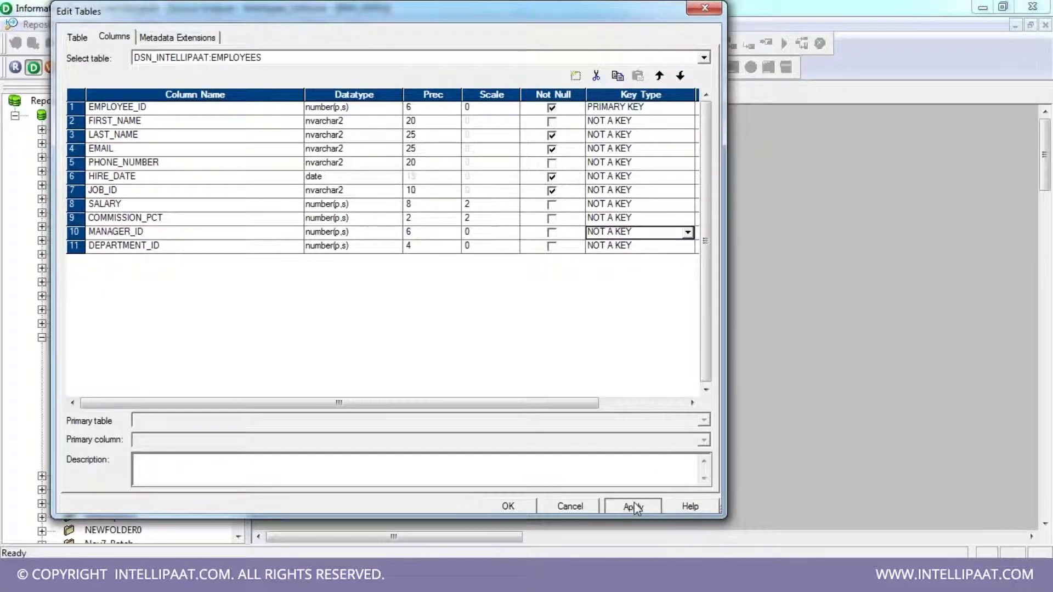
click(508, 506)
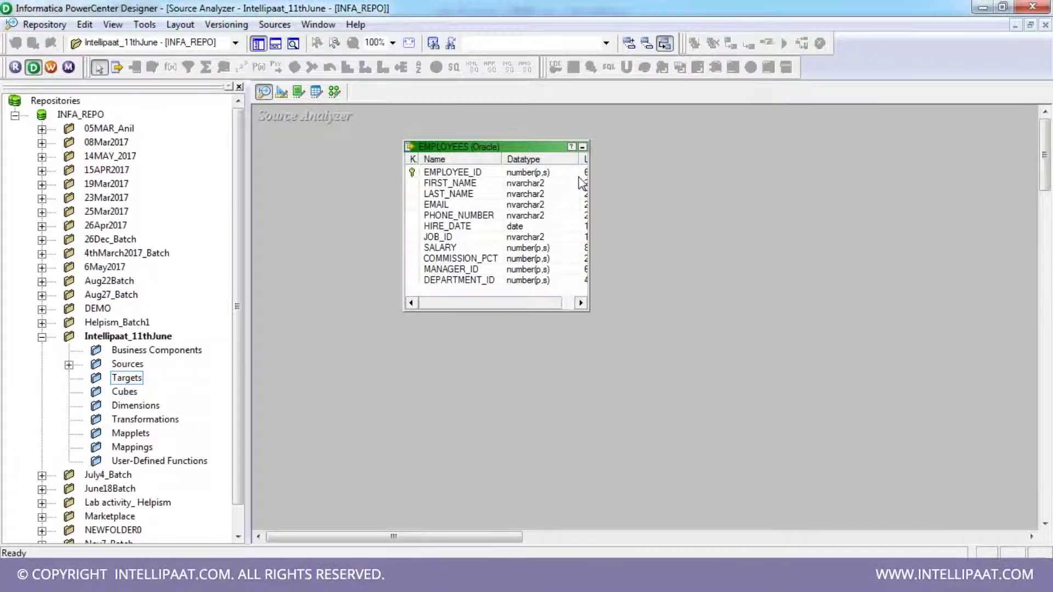
- Autofit the EMPLOYEES columns, shift the table left, and save the folder
double_click(575, 160)
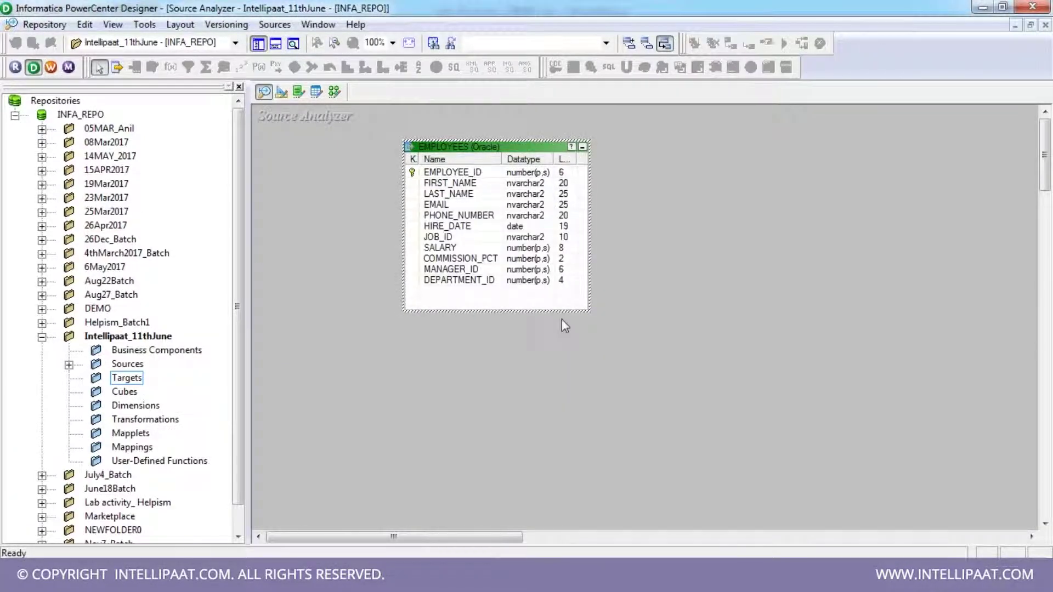
drag(491, 147, 425, 145)
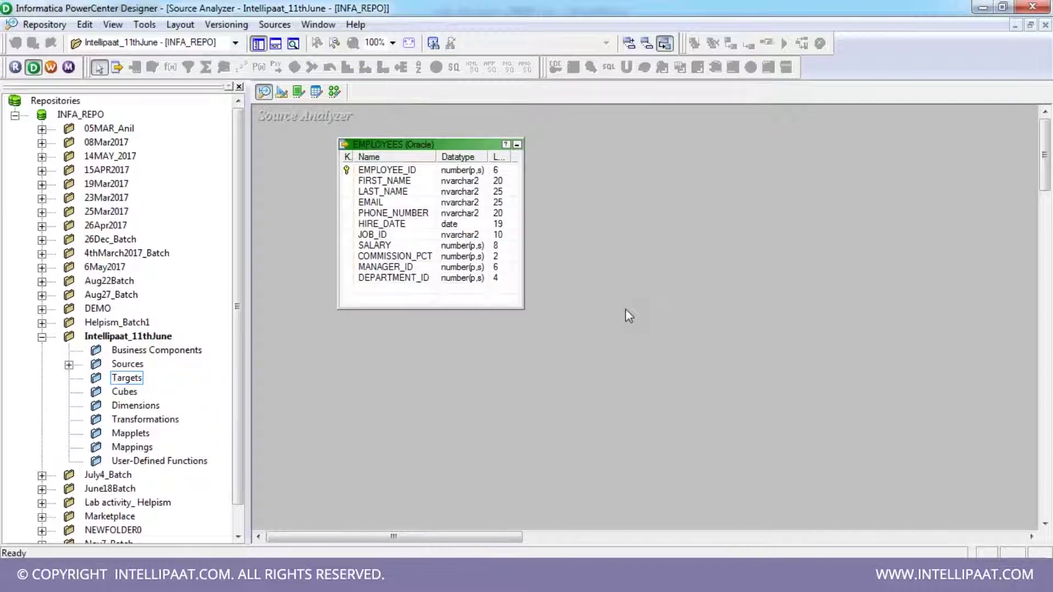
key(ctrl+s)
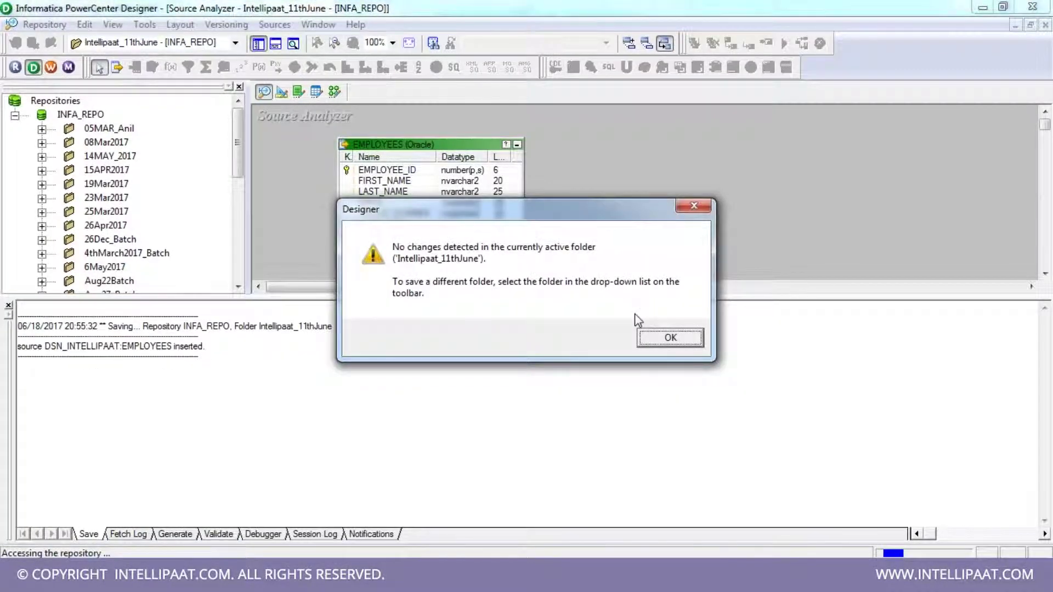
key(Return)
drag(143, 327, 230, 327)
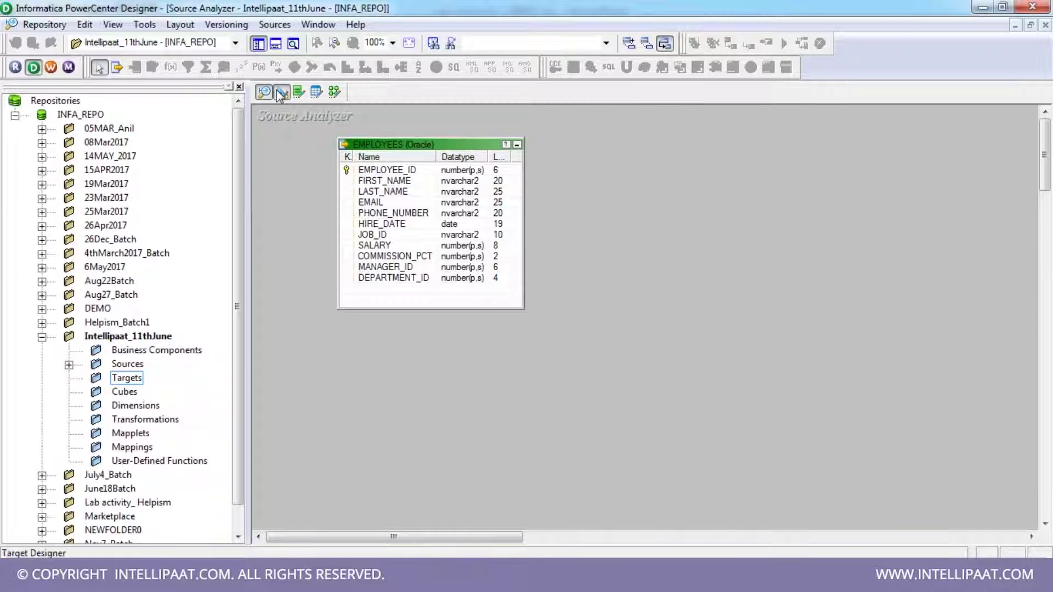
- Switch between Source Analyzer and Target Designer, settling in Target Designer
click(281, 92)
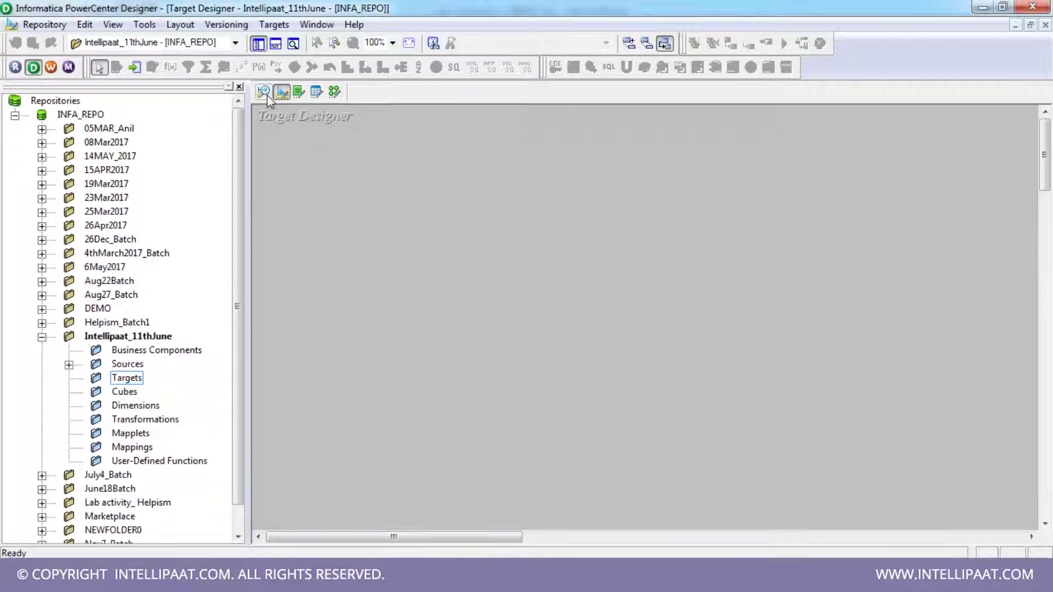
click(267, 94)
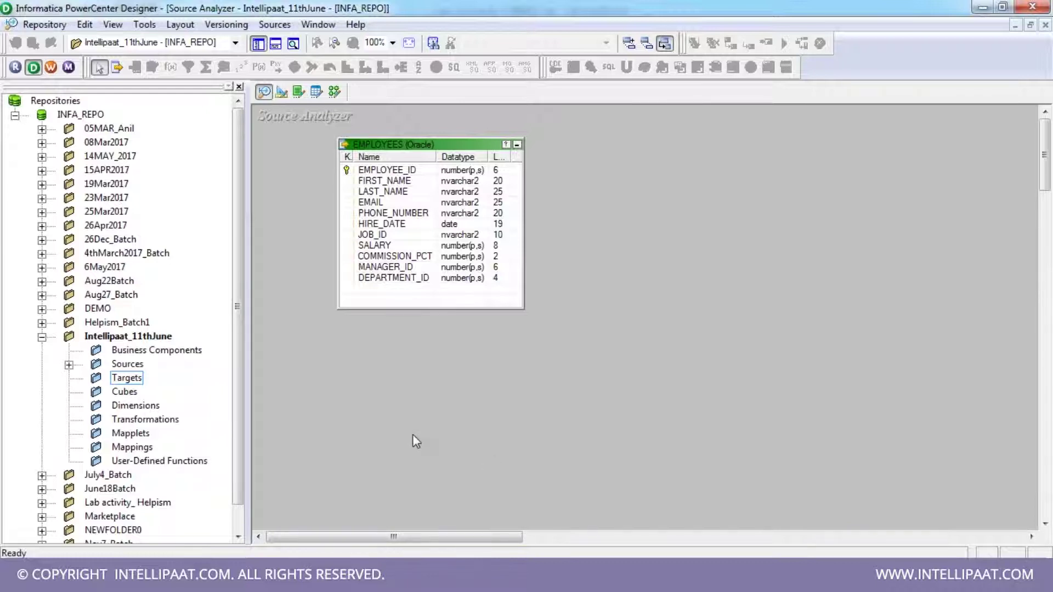
click(282, 92)
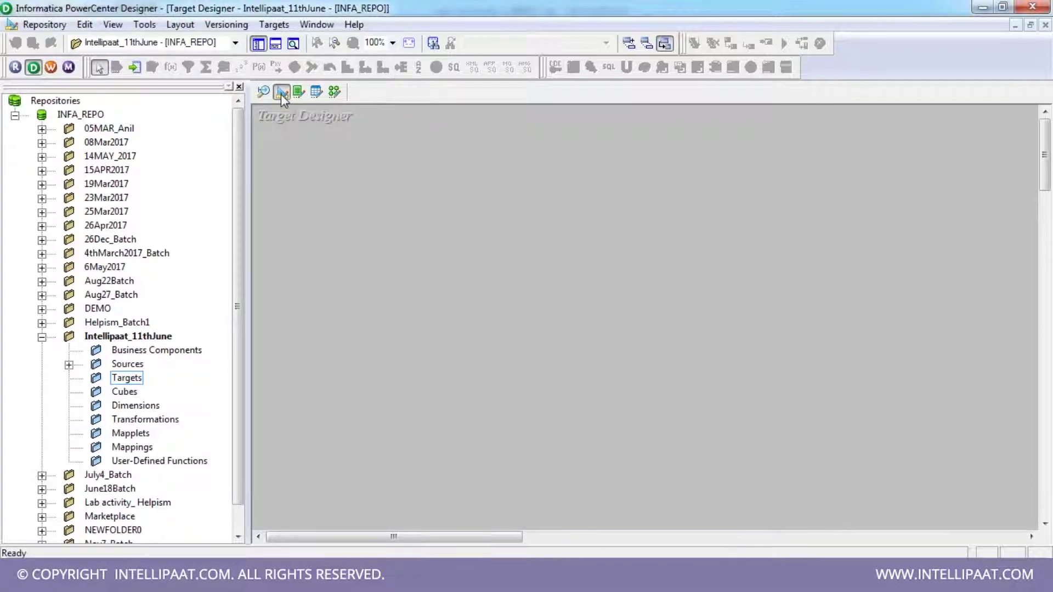
click(272, 25)
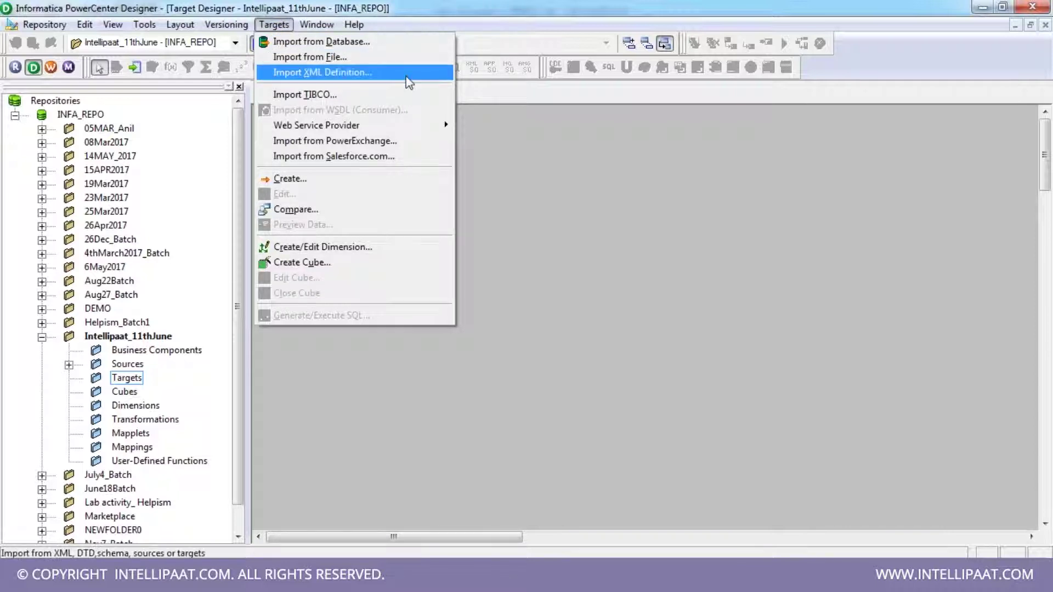
click(510, 150)
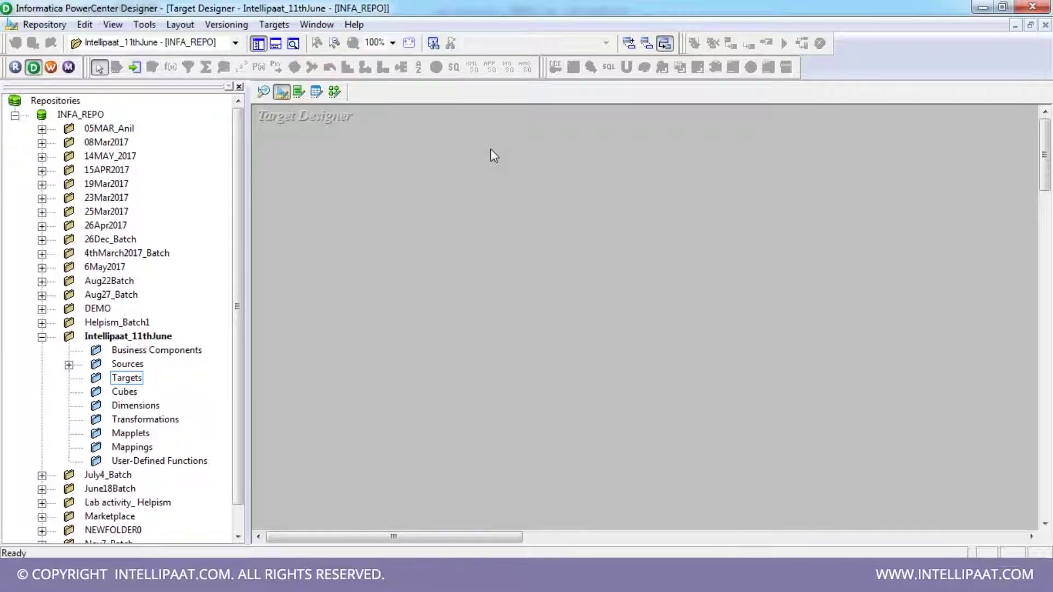
- Drag EMPLOYEES from Sources > DSN_INTELLIPAAT into a new target, enlarged with the Name column widened
click(69, 366)
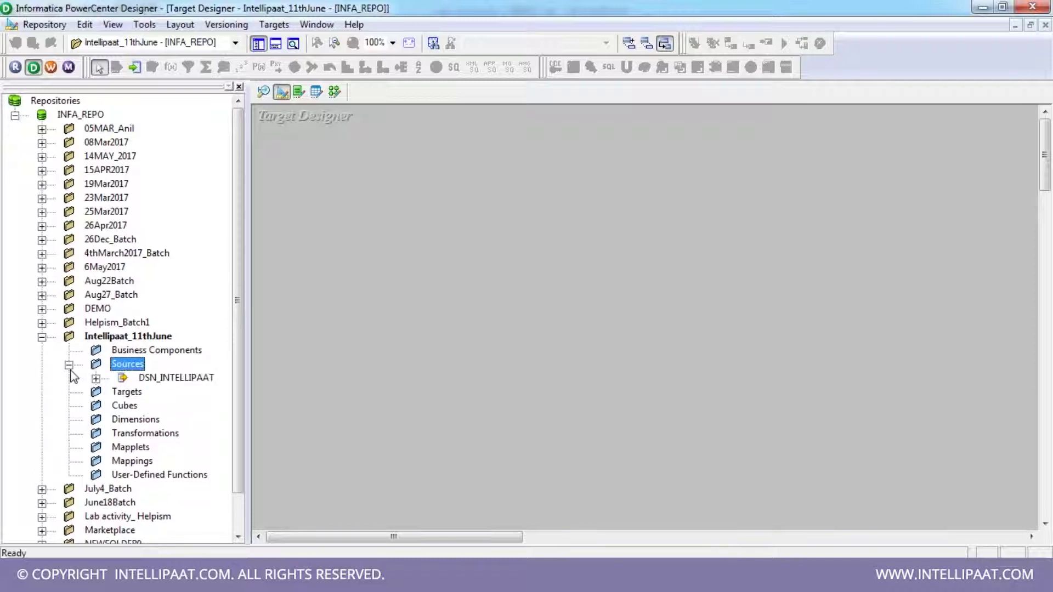
click(96, 379)
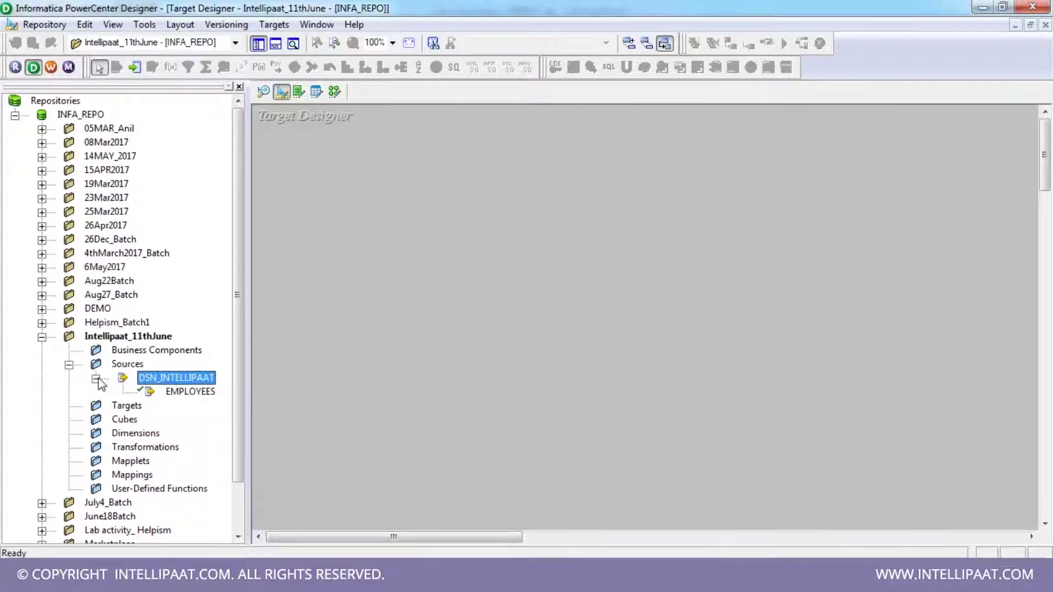
click(188, 392)
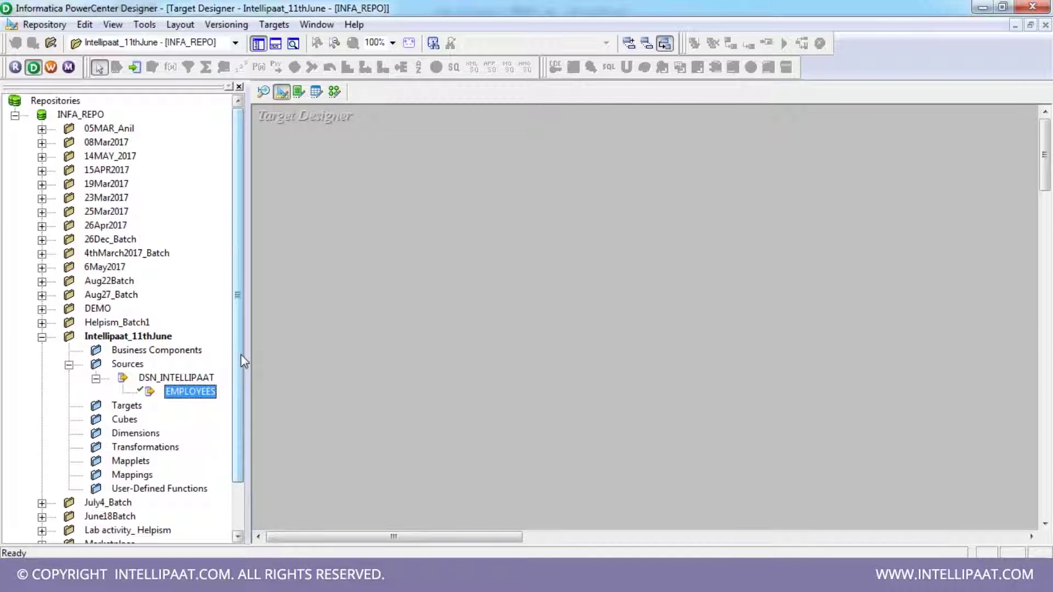
scroll(203, 353, down, 2)
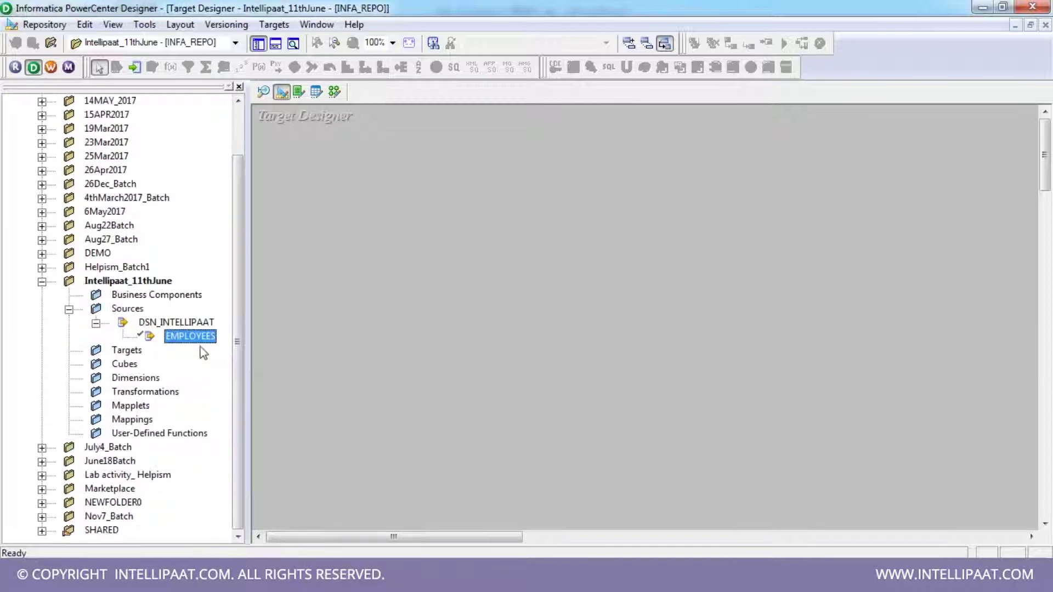
drag(192, 337, 622, 189)
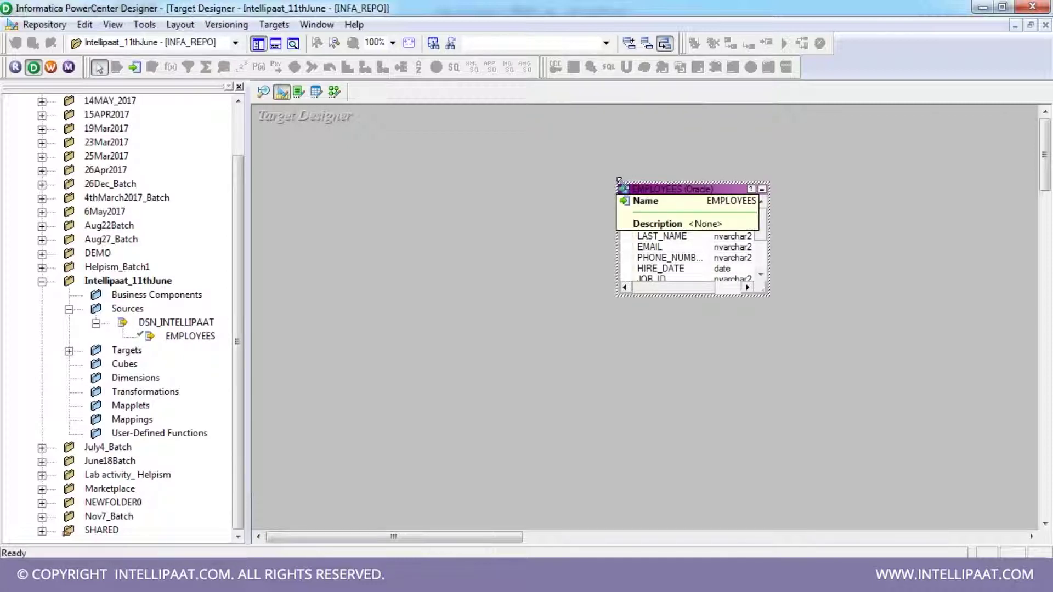
drag(767, 286, 860, 373)
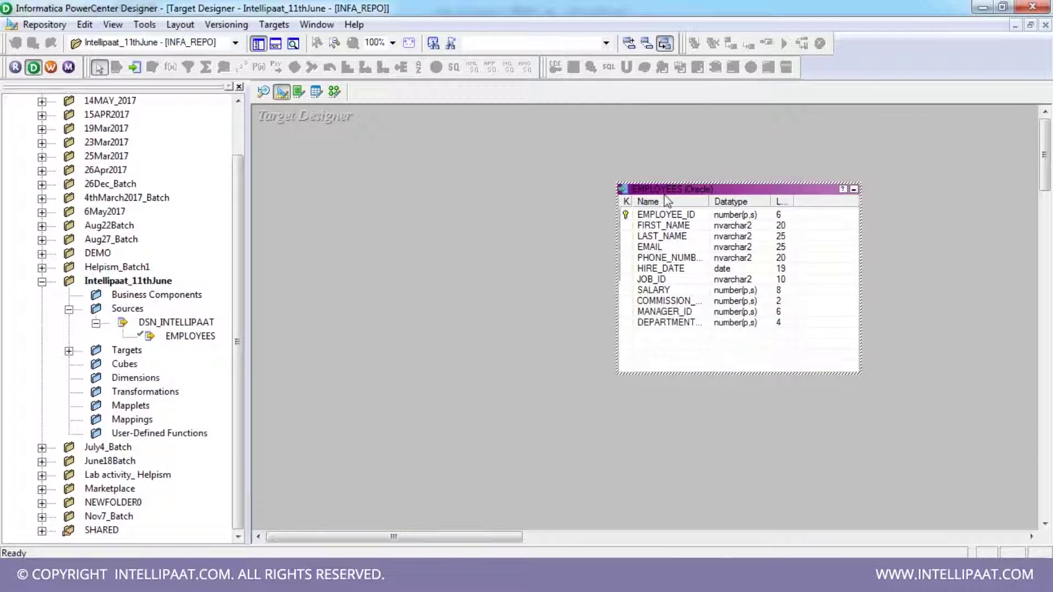
double_click(709, 201)
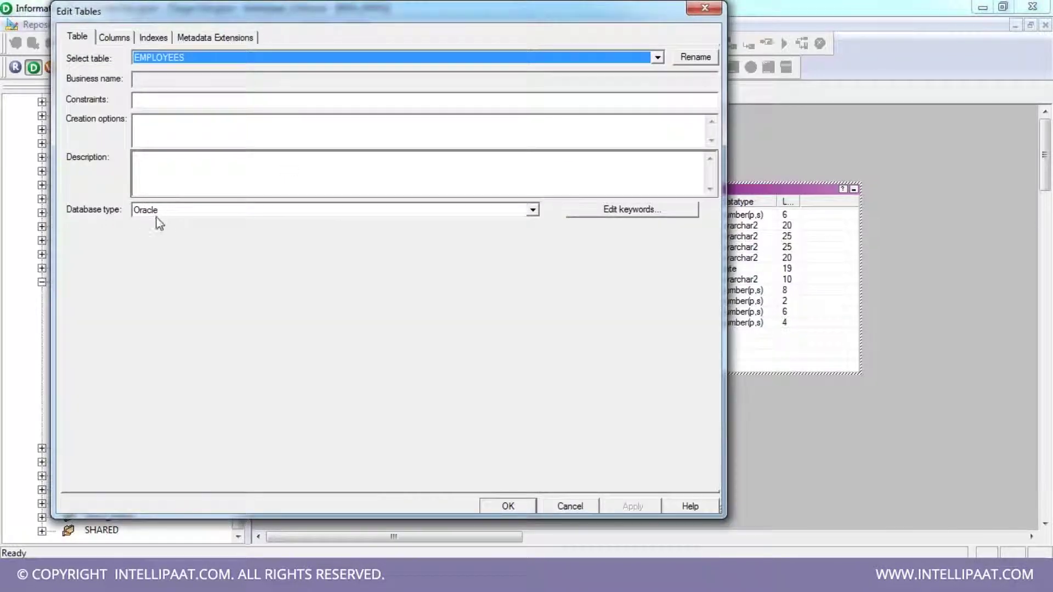
- Set the EMPLOYEES target's database type to Flat File, keep Delimited, and apply the change
click(169, 216)
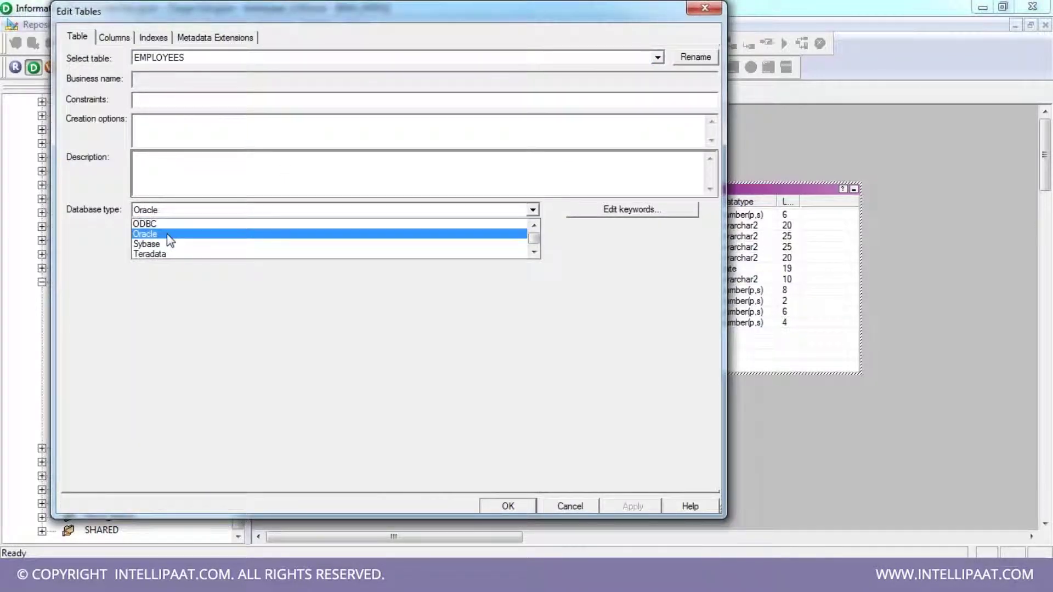
scroll(169, 242, up, 5)
key(Home)
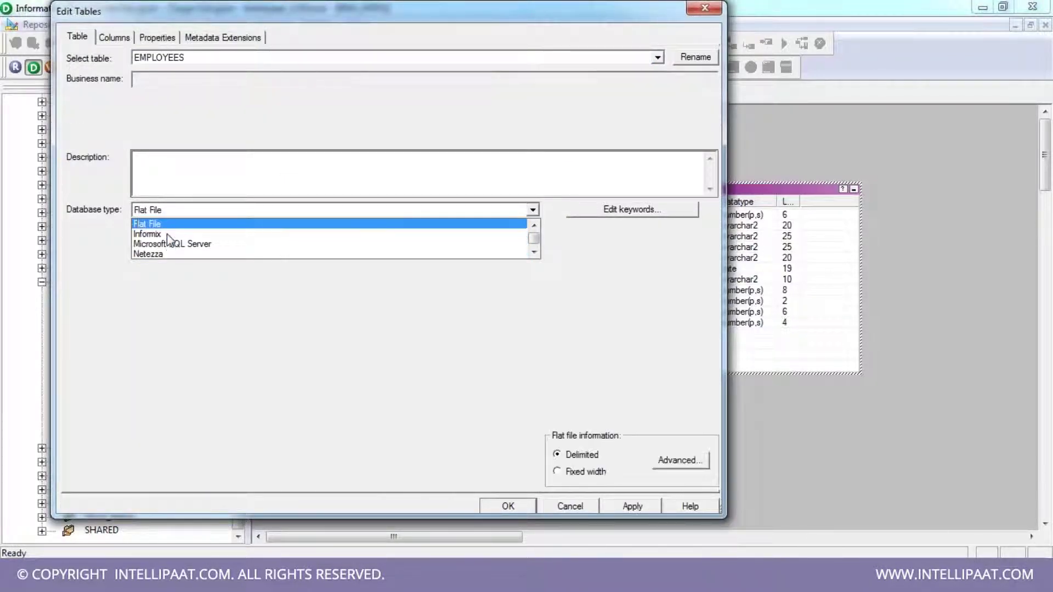
key(Return)
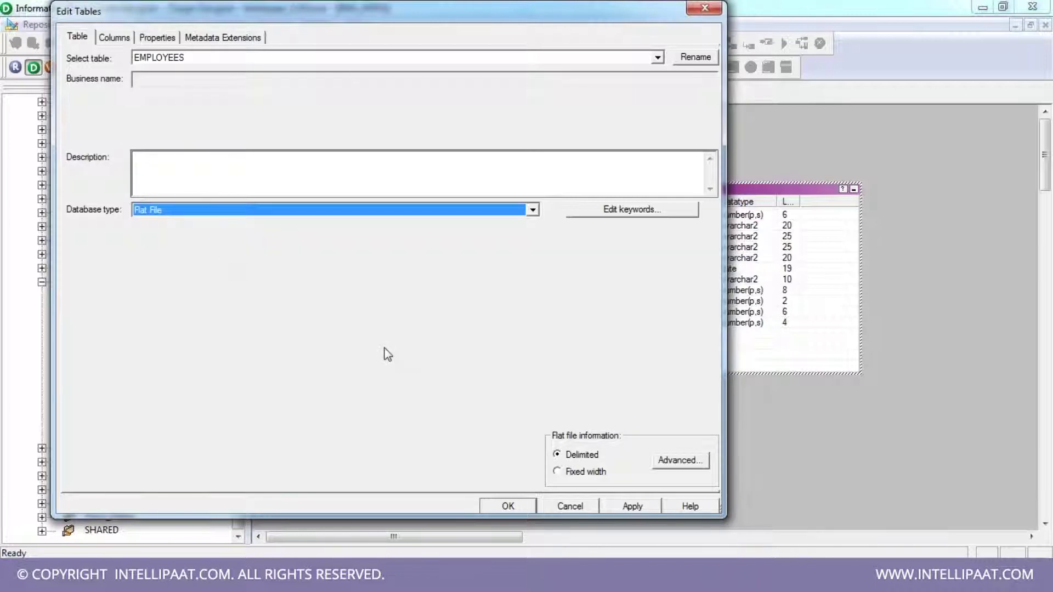
click(589, 459)
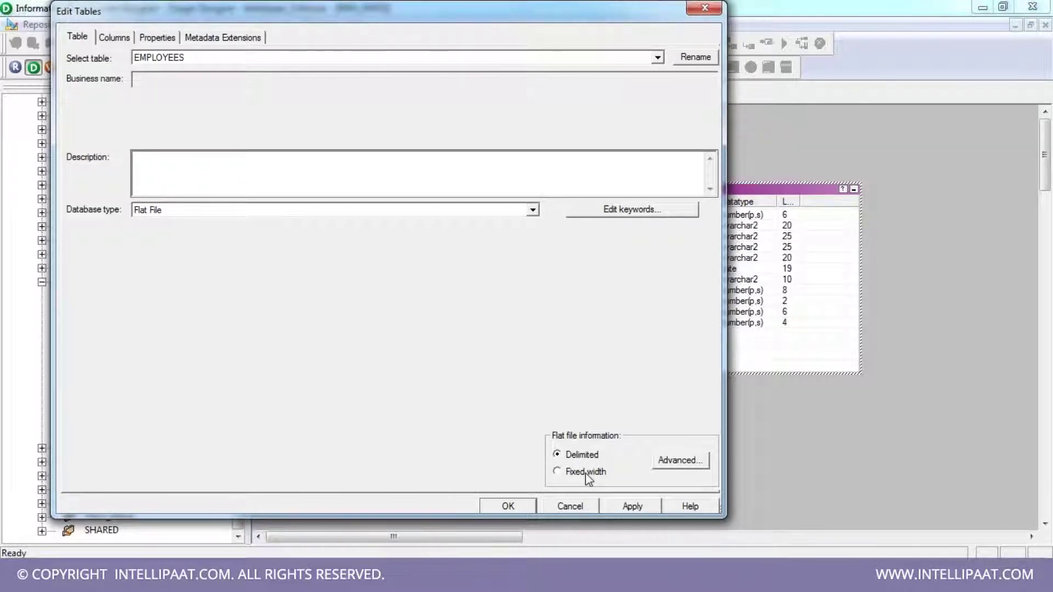
click(634, 506)
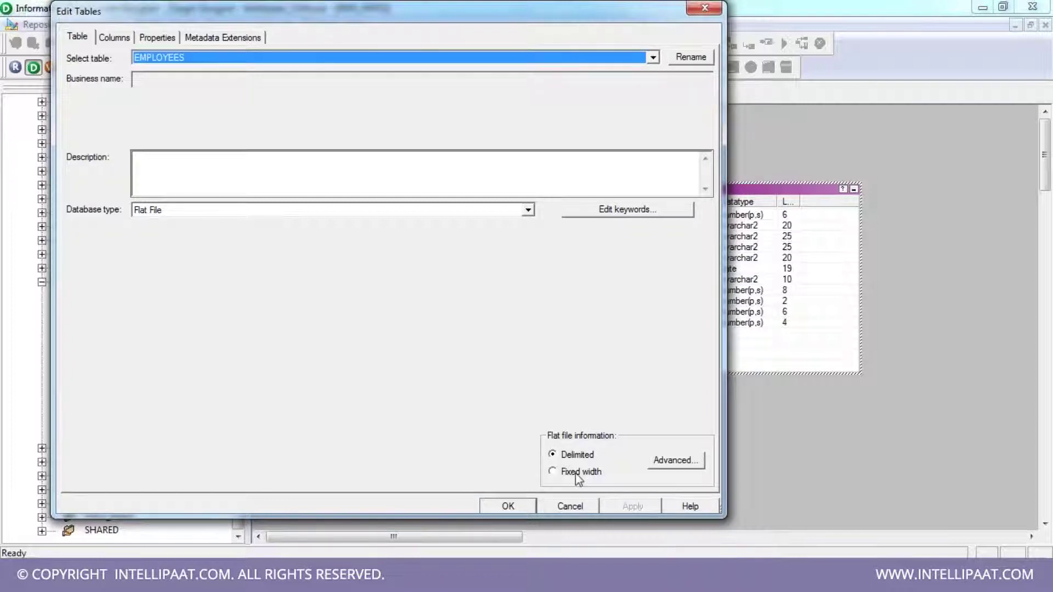
click(527, 507)
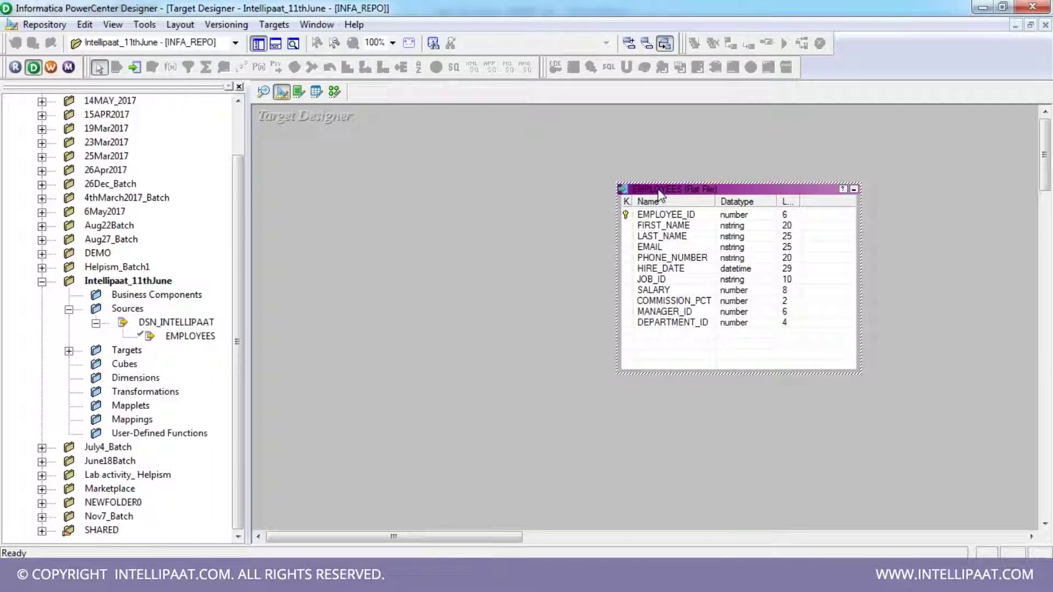
- Move the EMPLOYEES target higher, shrink its box, and save it to the repository
drag(660, 194, 652, 147)
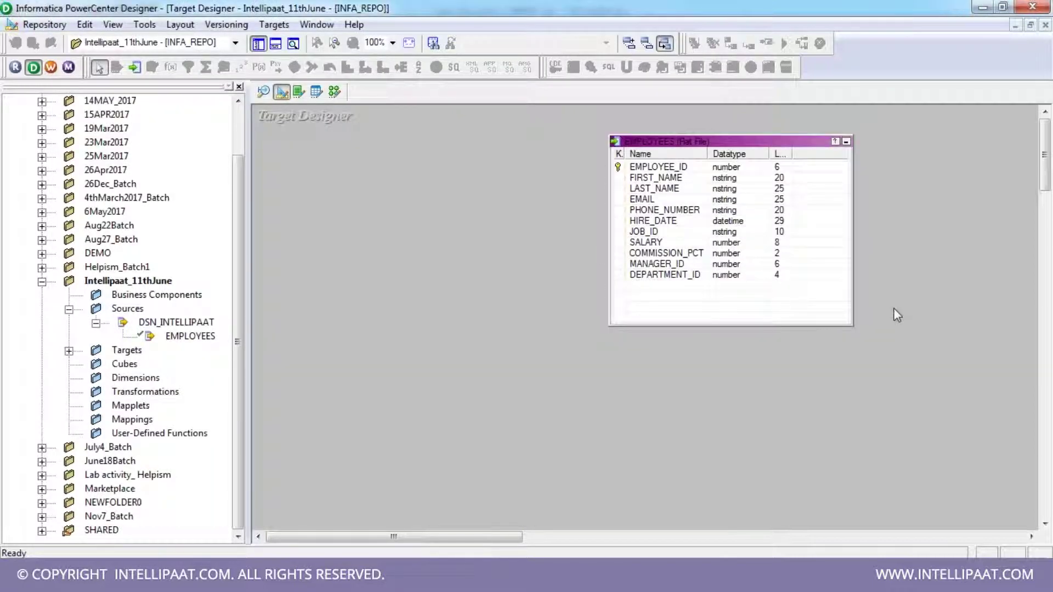
drag(852, 325, 845, 299)
key(ctrl+s)
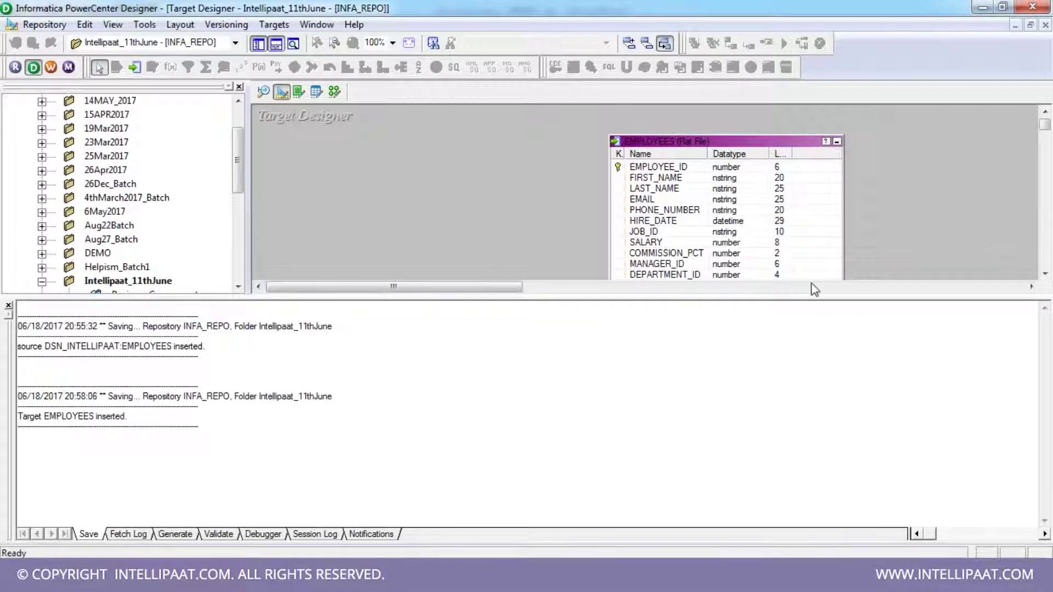
click(8, 305)
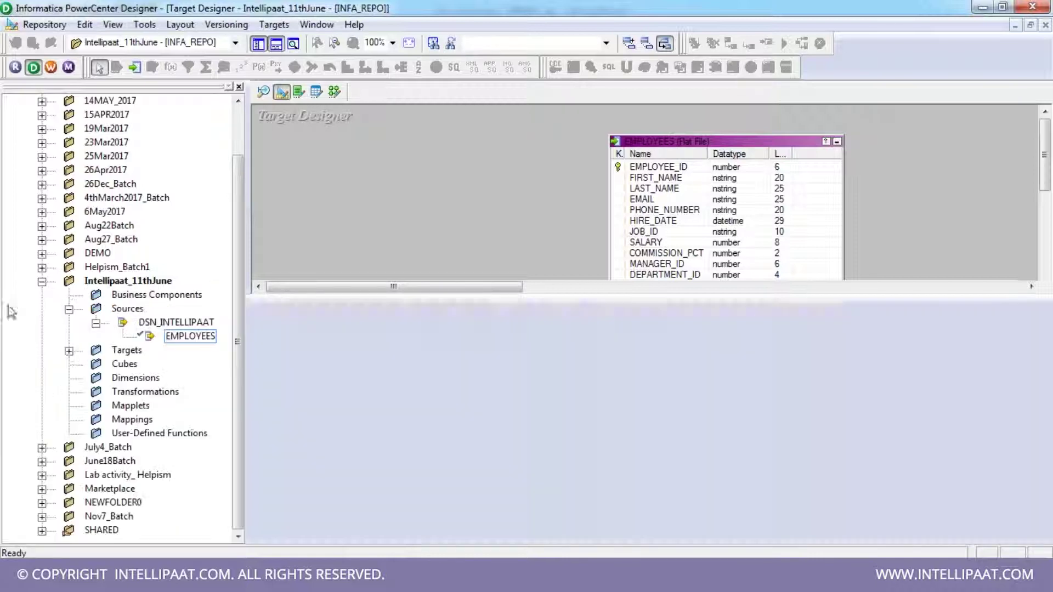
click(335, 91)
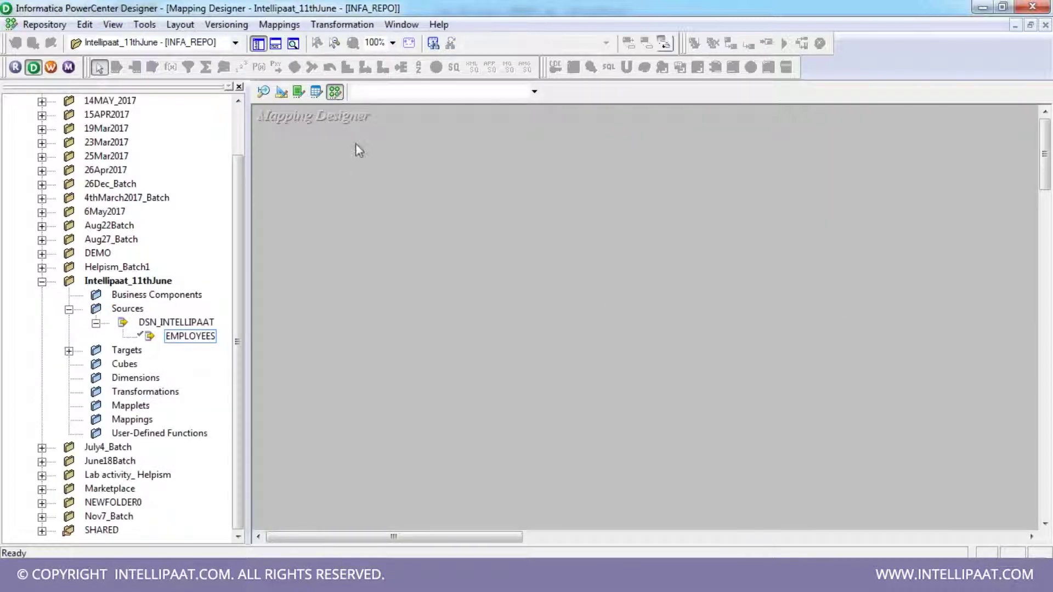
- From Mappings > Create, make a new mapping named m_MyFirstMapping
click(280, 24)
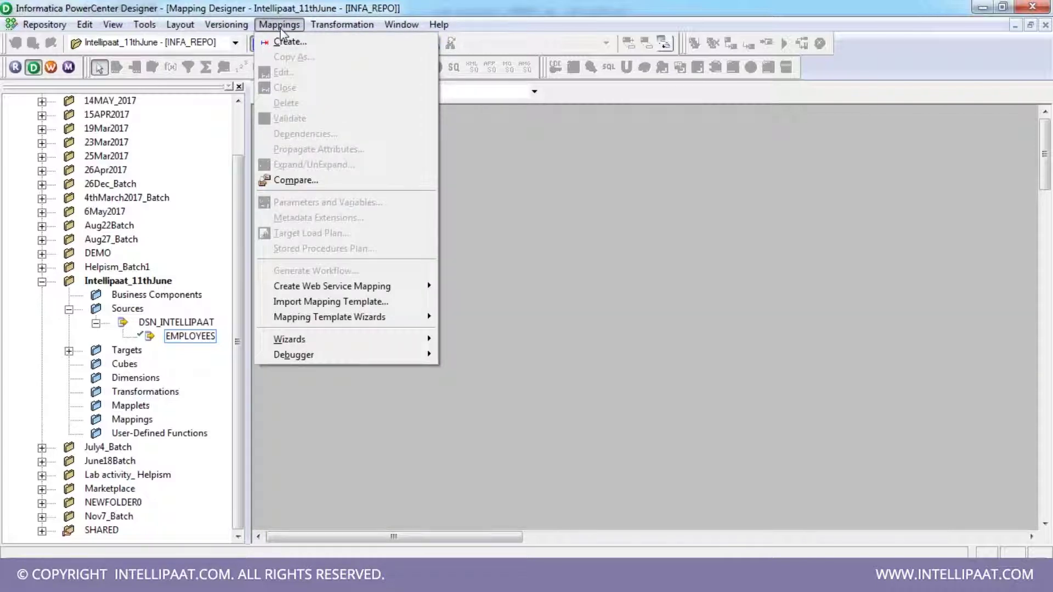
click(290, 41)
text(m)
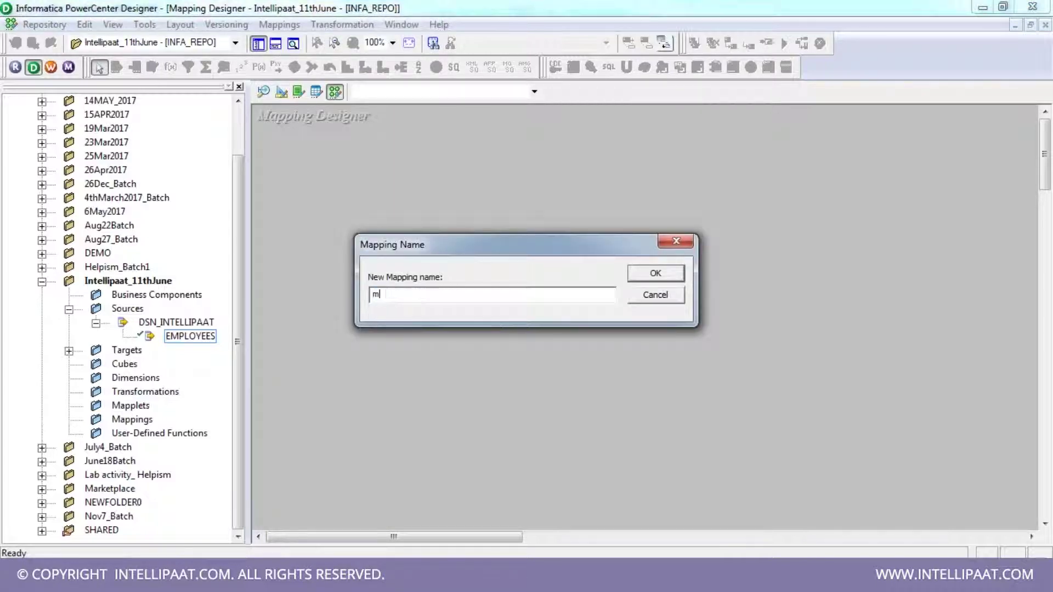
text(_)
double_click(415, 295)
text(m_MyFirstMapping)
click(649, 273)
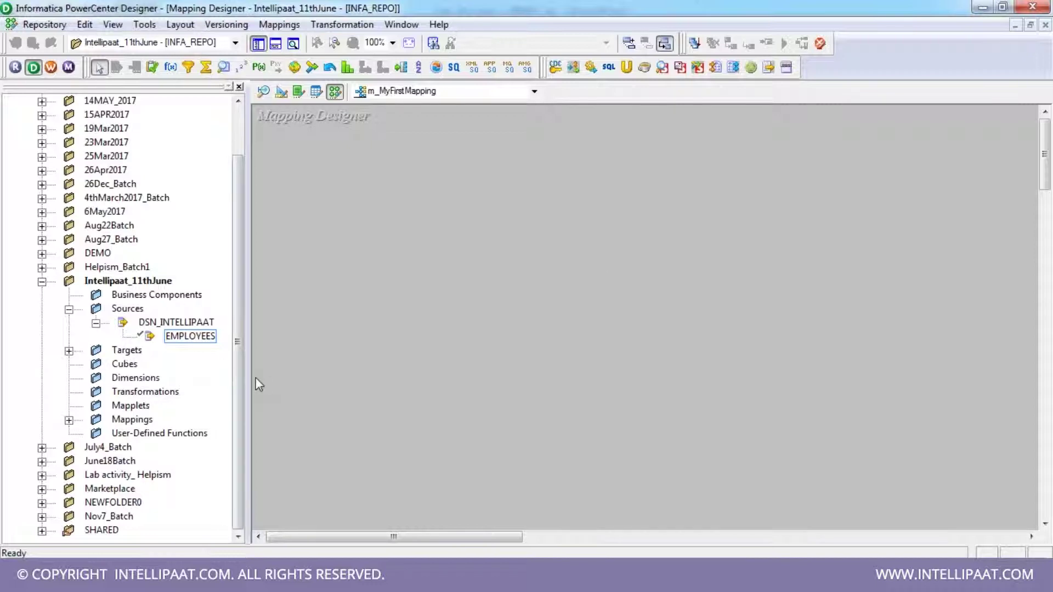
- Drop the EMPLOYEES source into the mapping and place SQ_EMPLOYEES beside it
drag(247, 377, 250, 369)
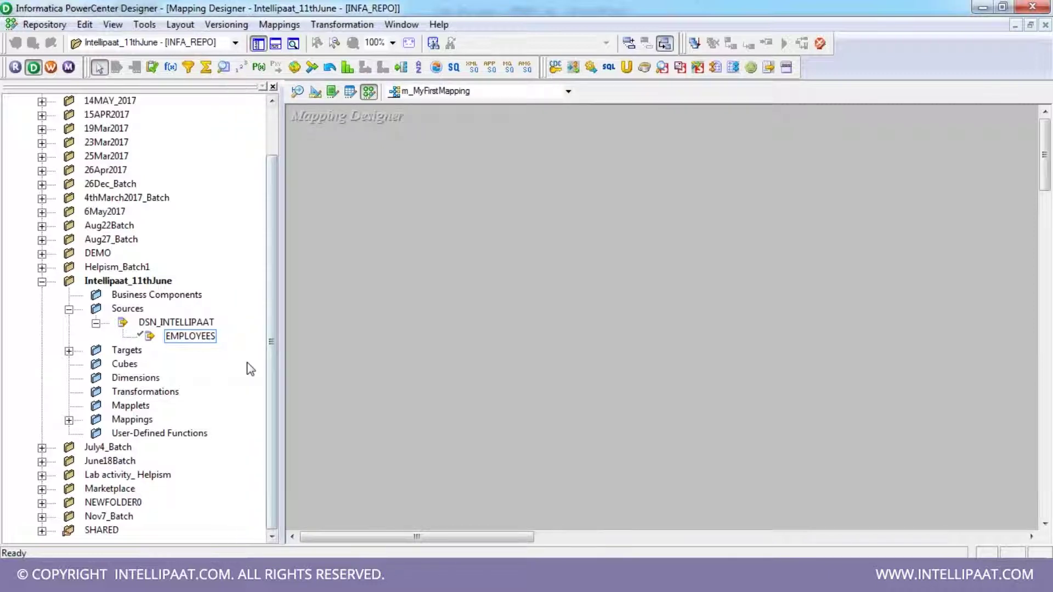
click(204, 339)
drag(208, 345, 394, 206)
drag(526, 263, 656, 219)
drag(468, 207, 419, 216)
drag(614, 210, 575, 208)
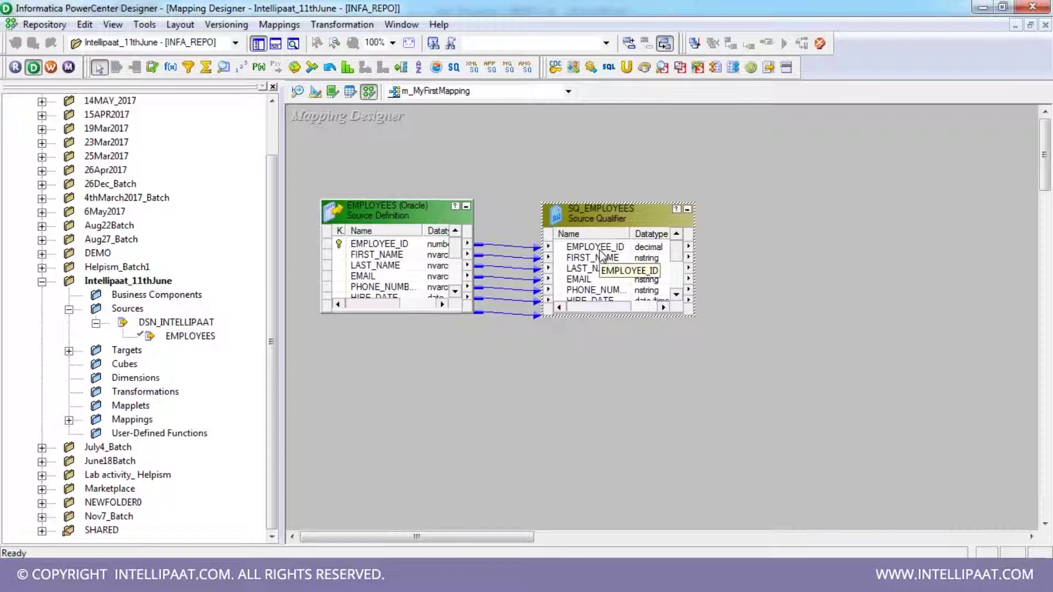
- Enlarge SQ_EMPLOYEES and the EMPLOYEES source so every port shows, and widen their Name columns
drag(623, 357, 627, 388)
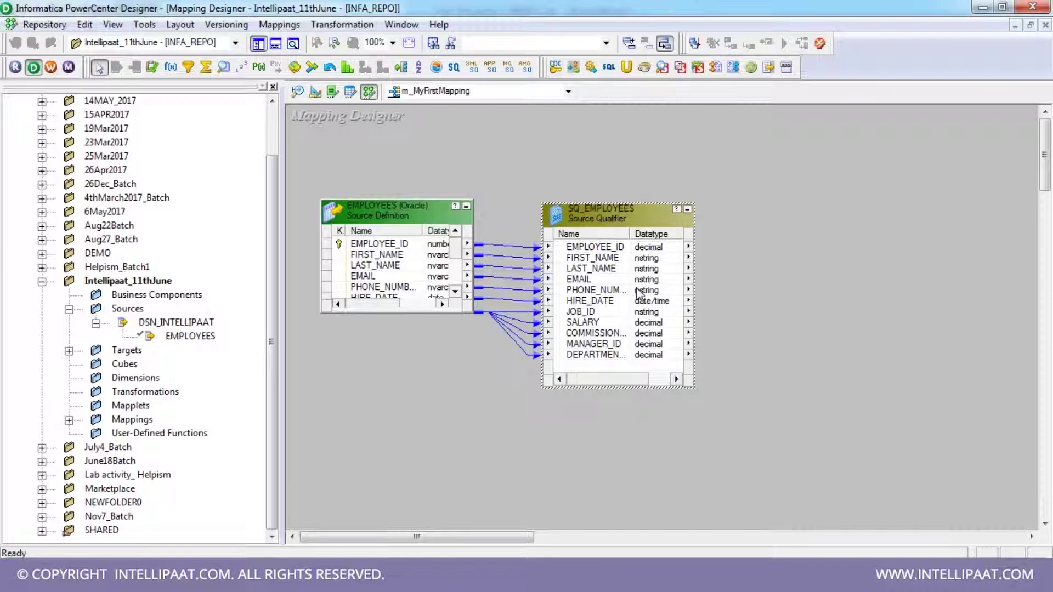
double_click(630, 233)
drag(385, 313, 385, 394)
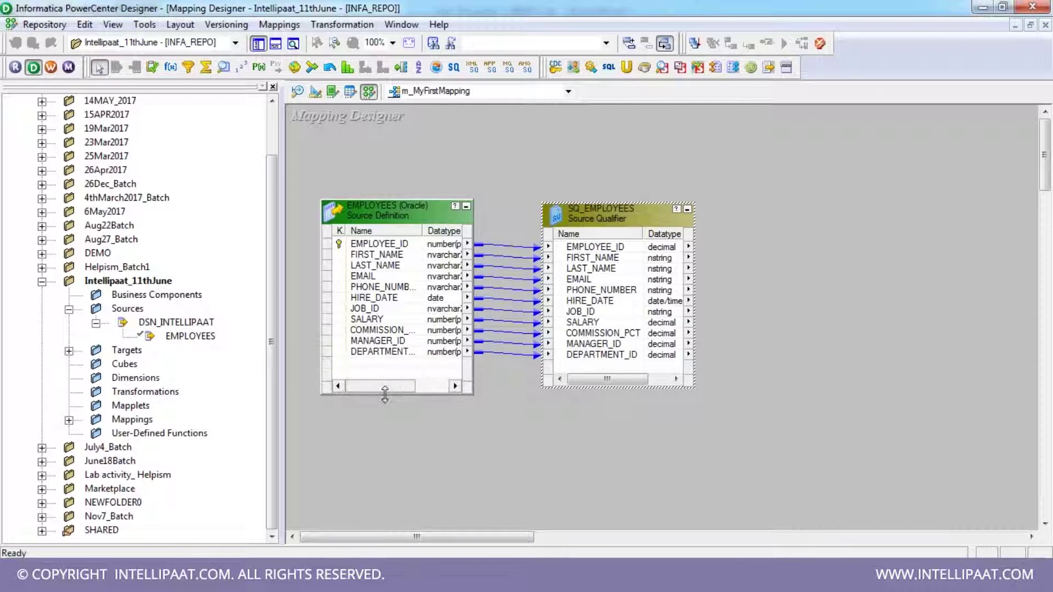
double_click(421, 232)
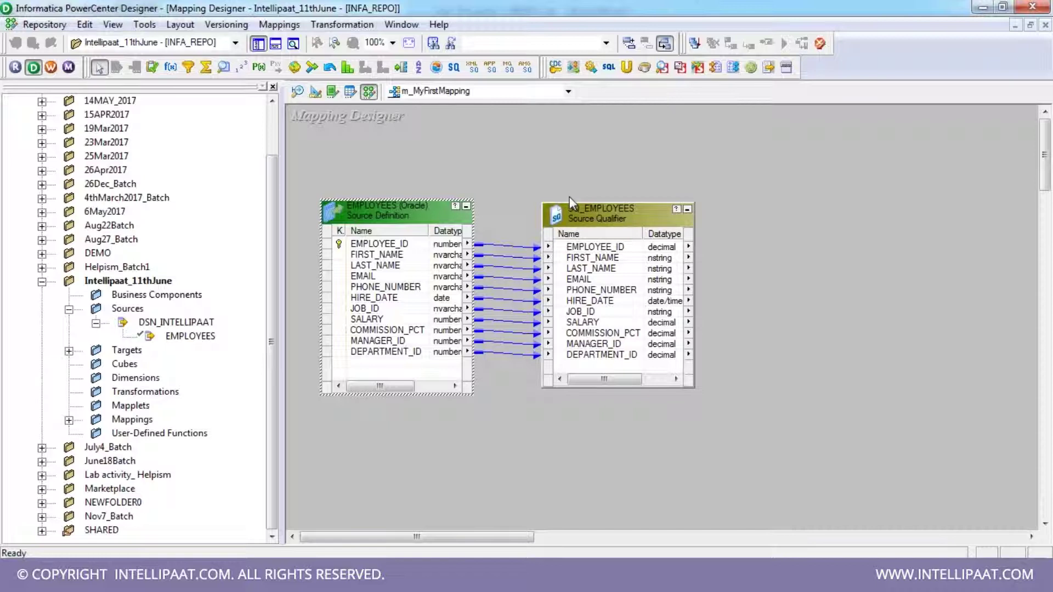
- Compare the EMPLOYEE_ID, EMAIL and LAST_NAME ports between the source and SQ_EMPLOYEES
click(443, 247)
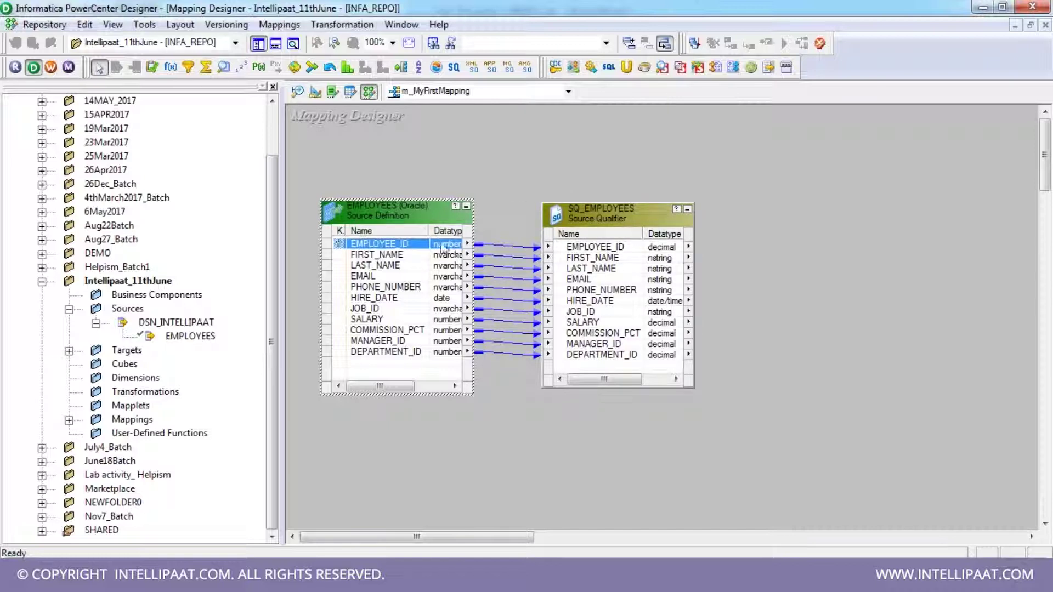
click(666, 250)
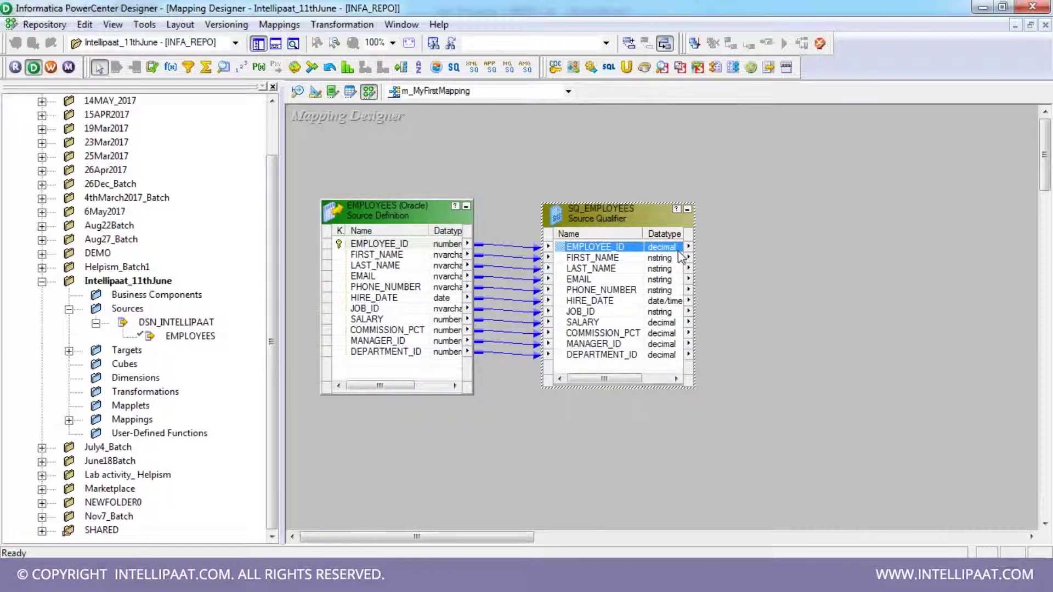
click(456, 248)
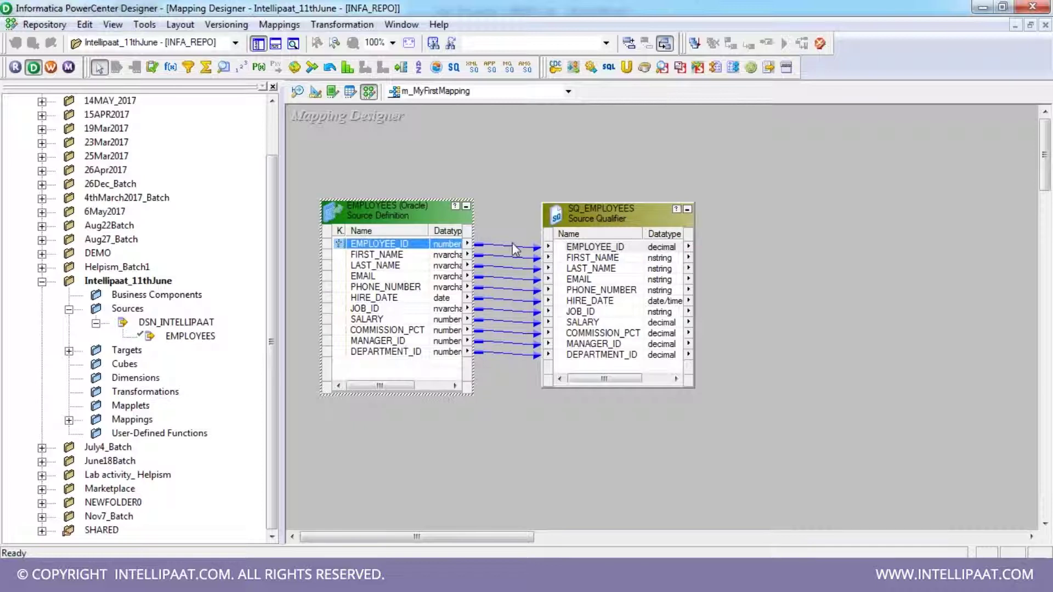
click(617, 248)
click(464, 277)
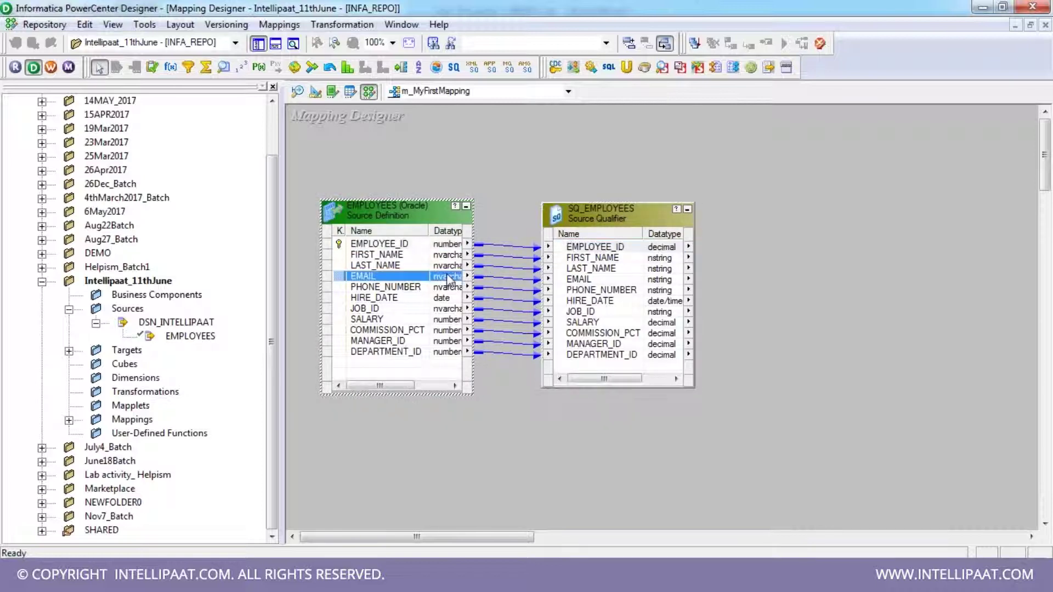
click(664, 269)
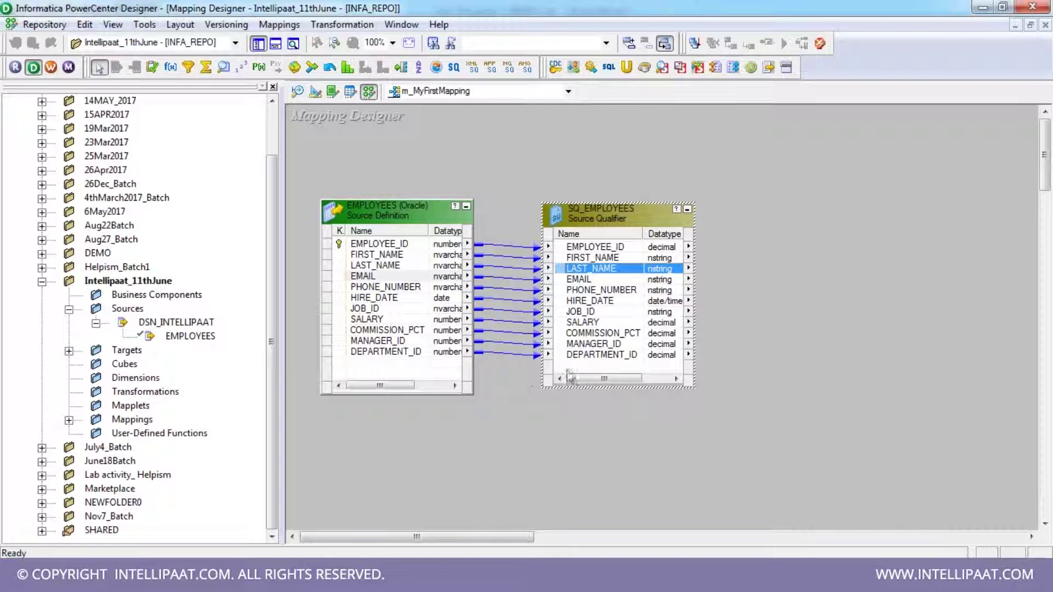
- Compare the DEPARTMENT_ID, SALARY and COMMISSION_PCT ports, then expand the Navigator's Targets folder
click(634, 357)
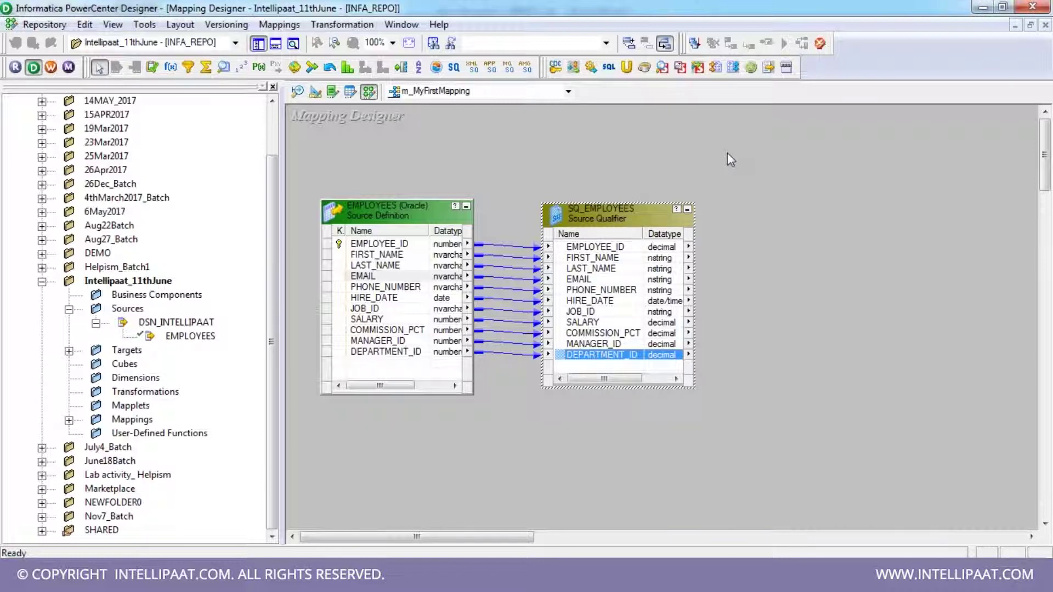
click(727, 159)
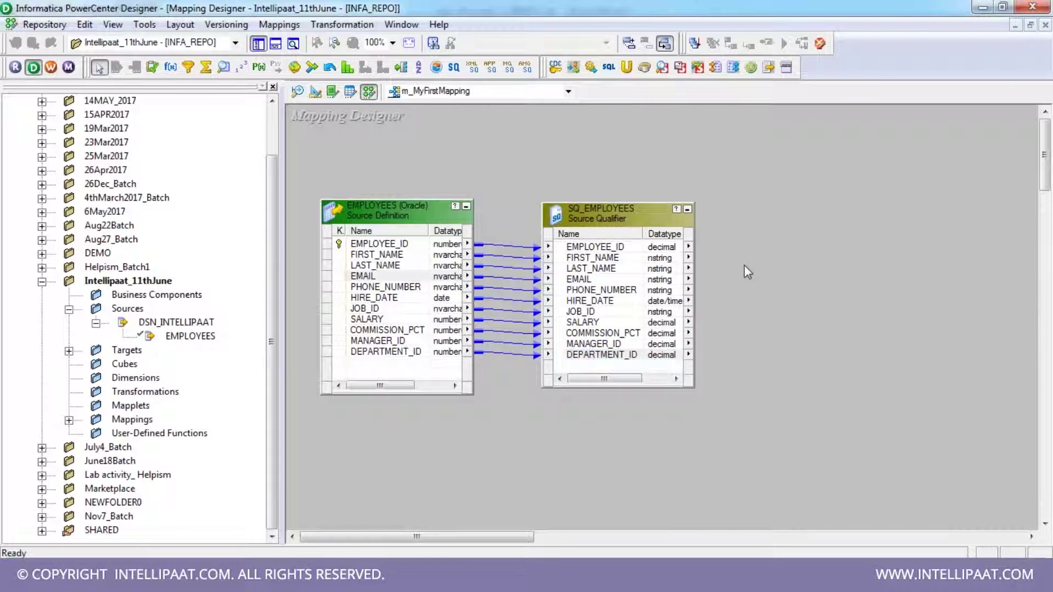
click(615, 324)
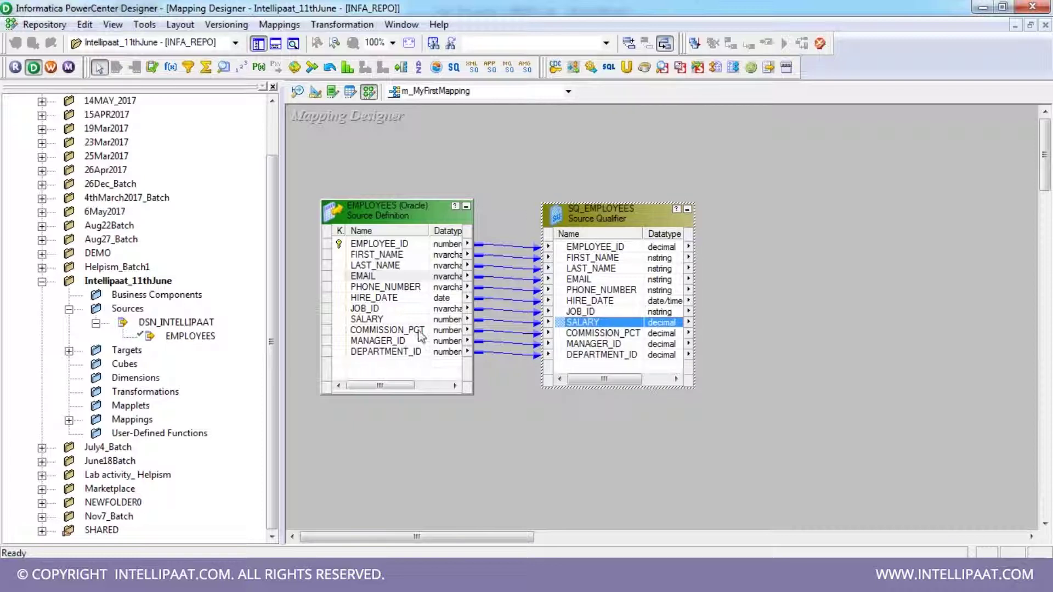
click(420, 331)
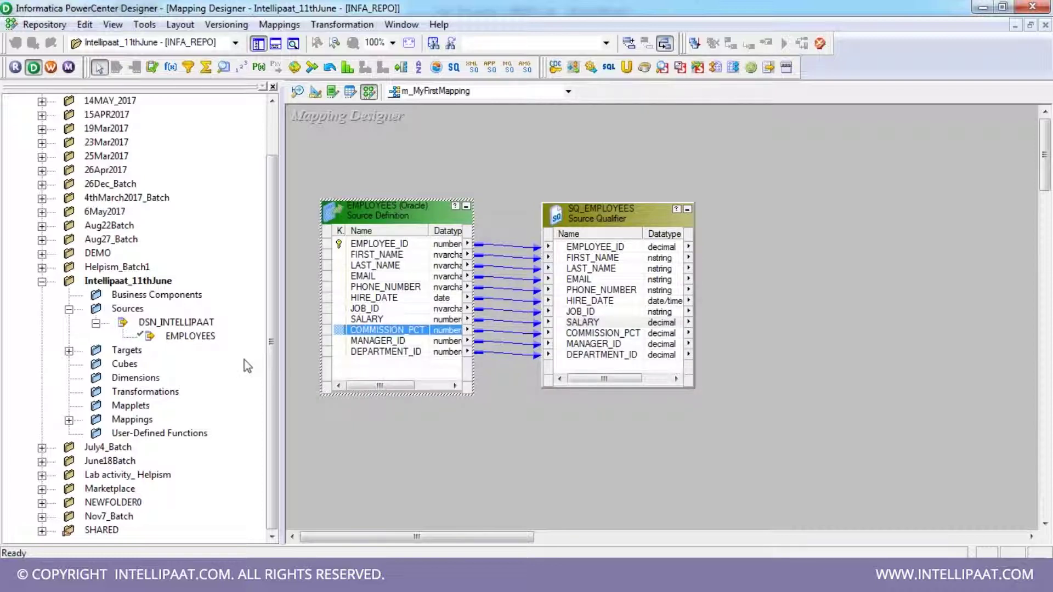
click(69, 351)
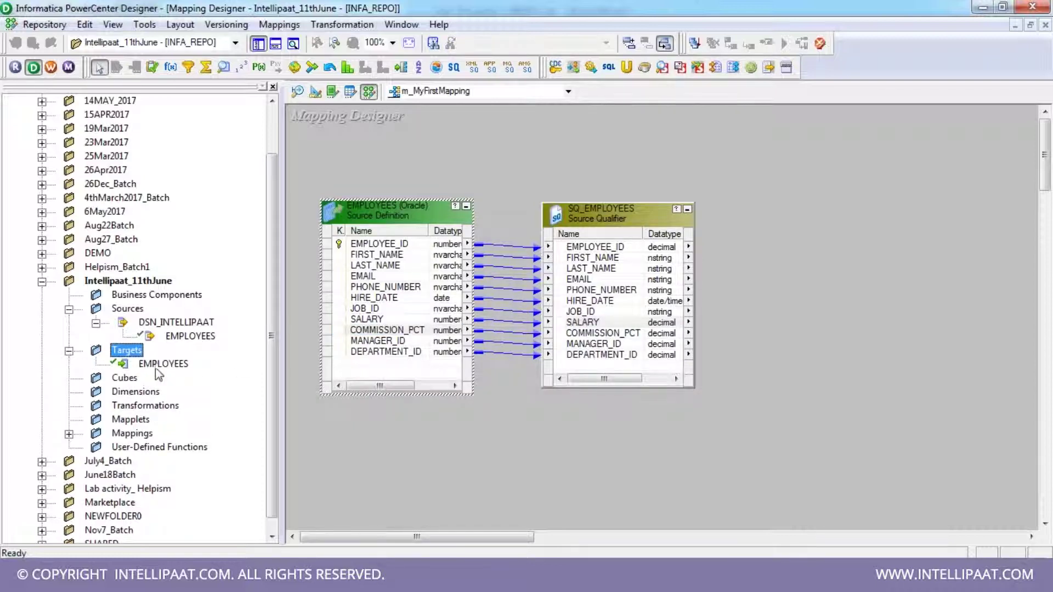
- Place the EMPLOYEES target in the mapping, sized to show all columns at full width
click(160, 364)
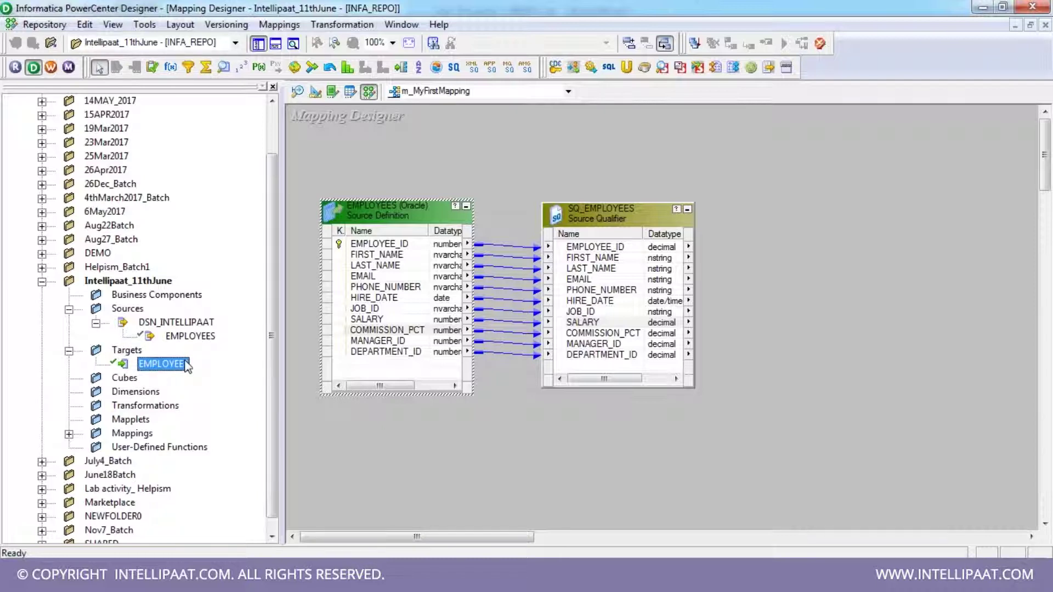
drag(186, 366, 815, 211)
drag(940, 318, 972, 413)
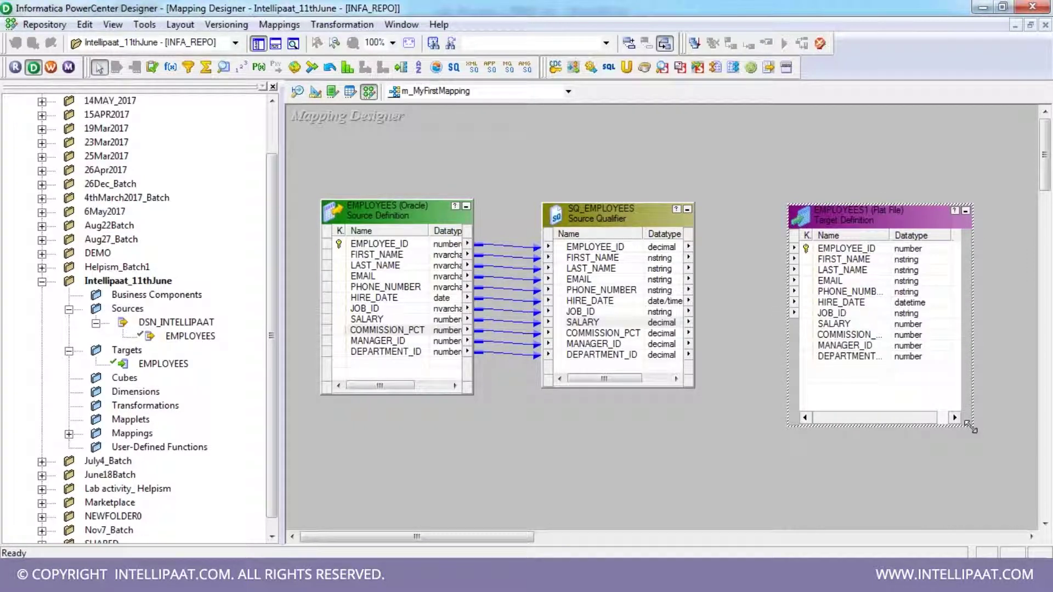
double_click(889, 235)
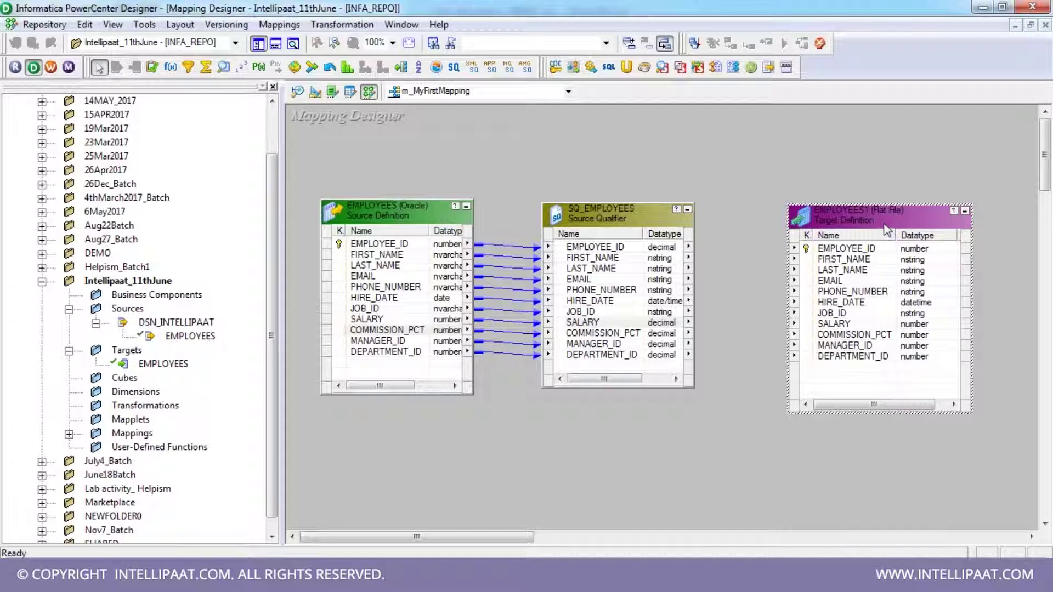
drag(883, 218, 878, 205)
drag(967, 400, 966, 383)
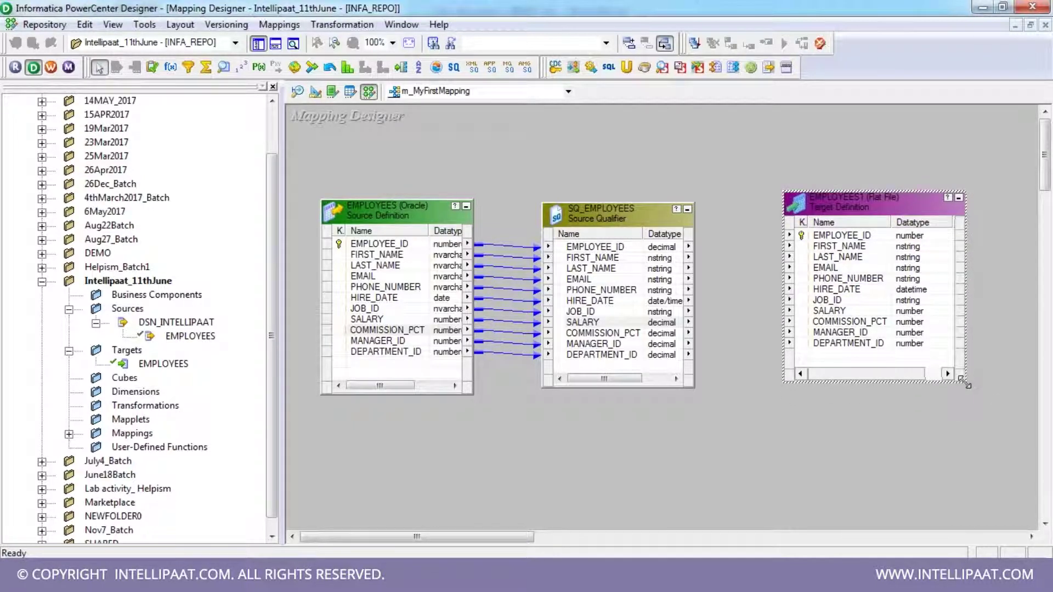
- Link every SQ_EMPLOYEES port to the EMPLOYEES target columns and save the mapping
click(618, 247)
key(shift+Down)
key(shift+Down)
key(shift+Down)
key(shift+Down)
key(shift+Down)
key(shift+Down)
key(shift+Down)
key(shift+Down)
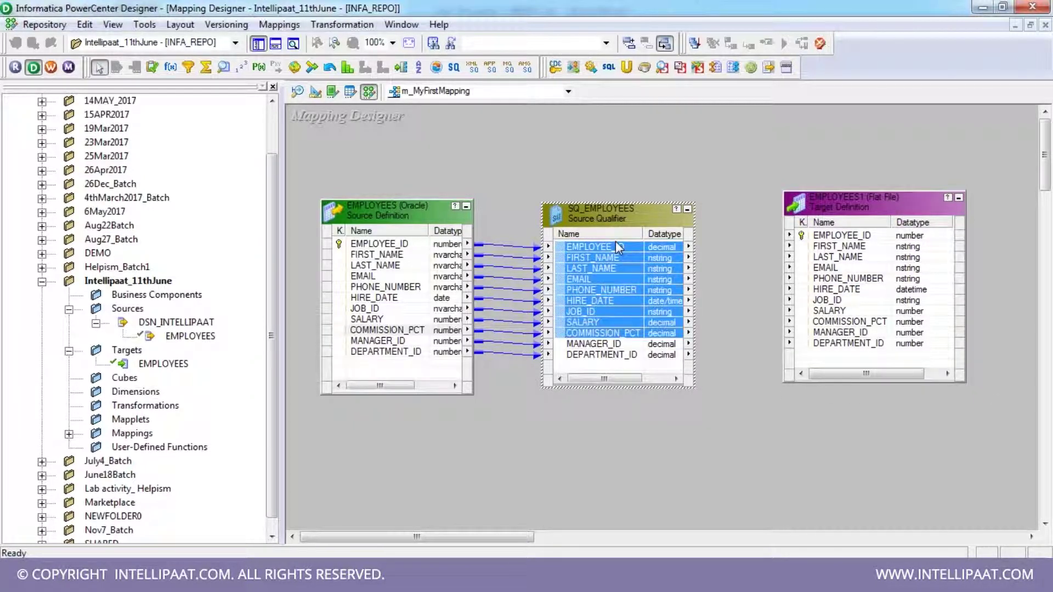
key(shift+Down)
key(shift+Down)
drag(664, 253, 856, 236)
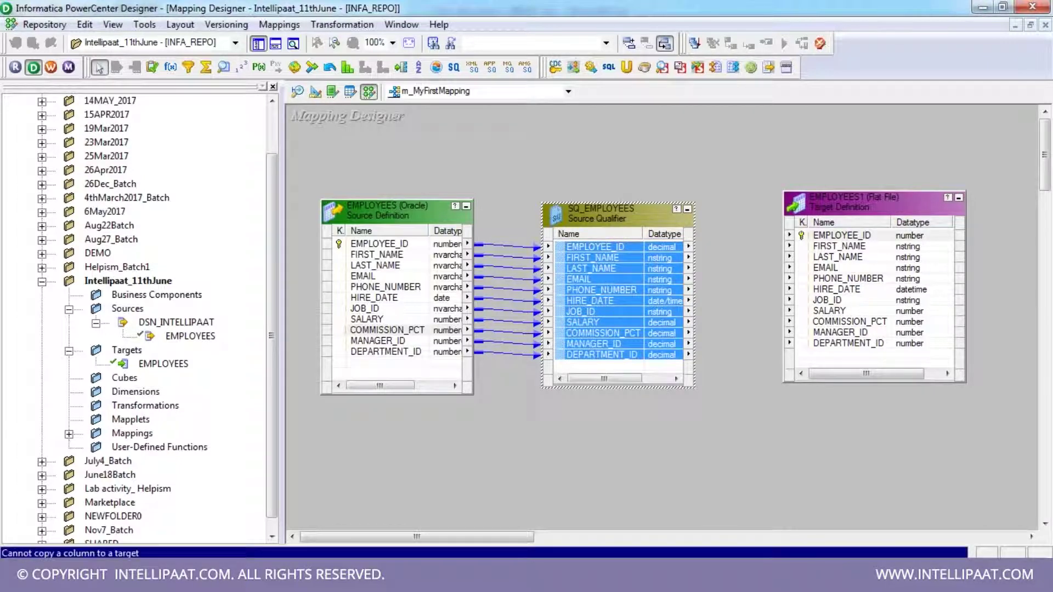
drag(603, 258, 839, 235)
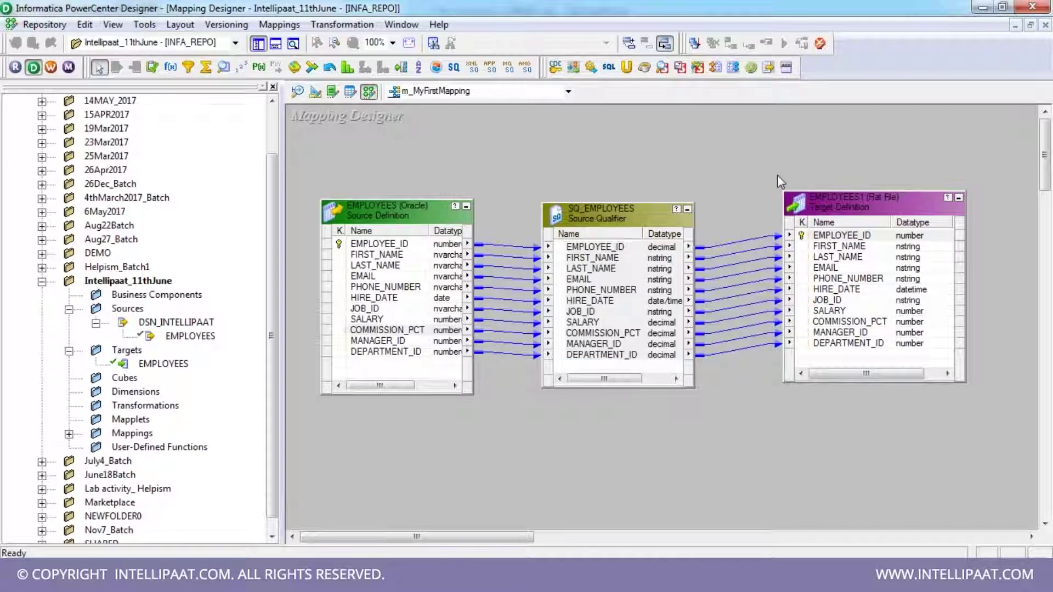
key(ctrl+s)
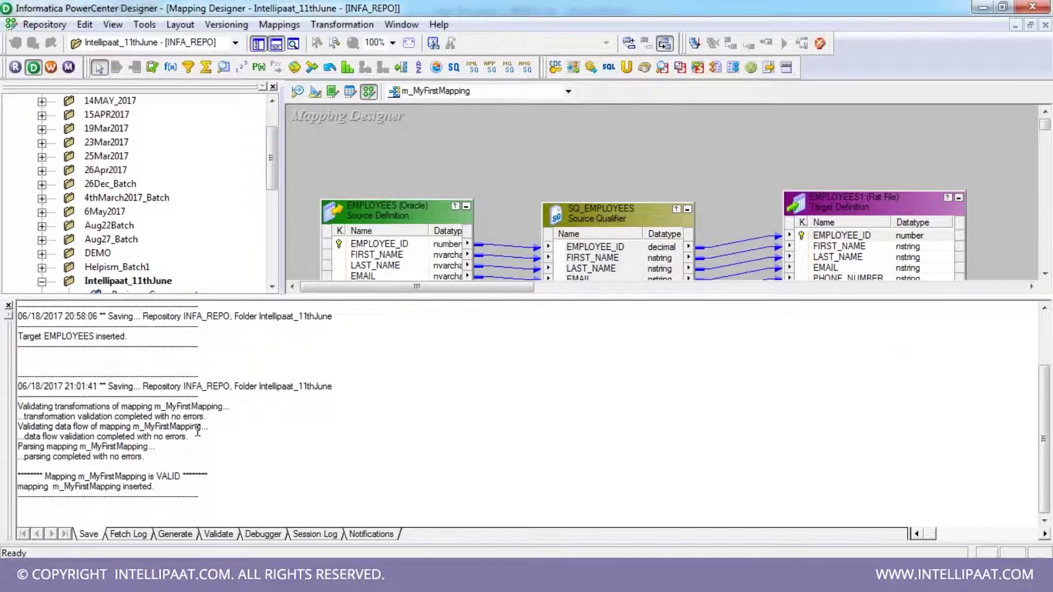
click(123, 479)
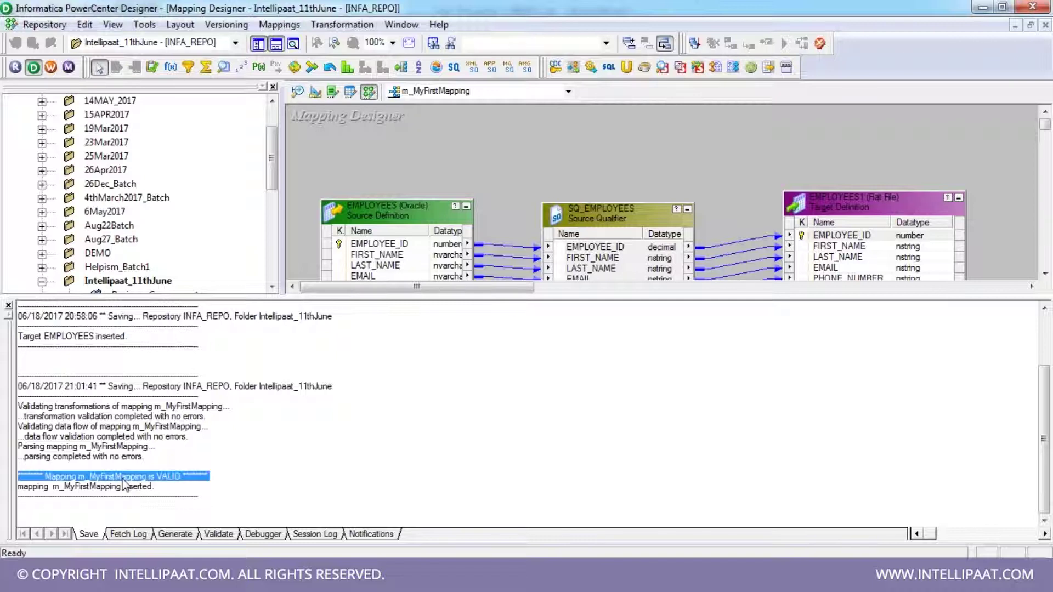
double_click(168, 476)
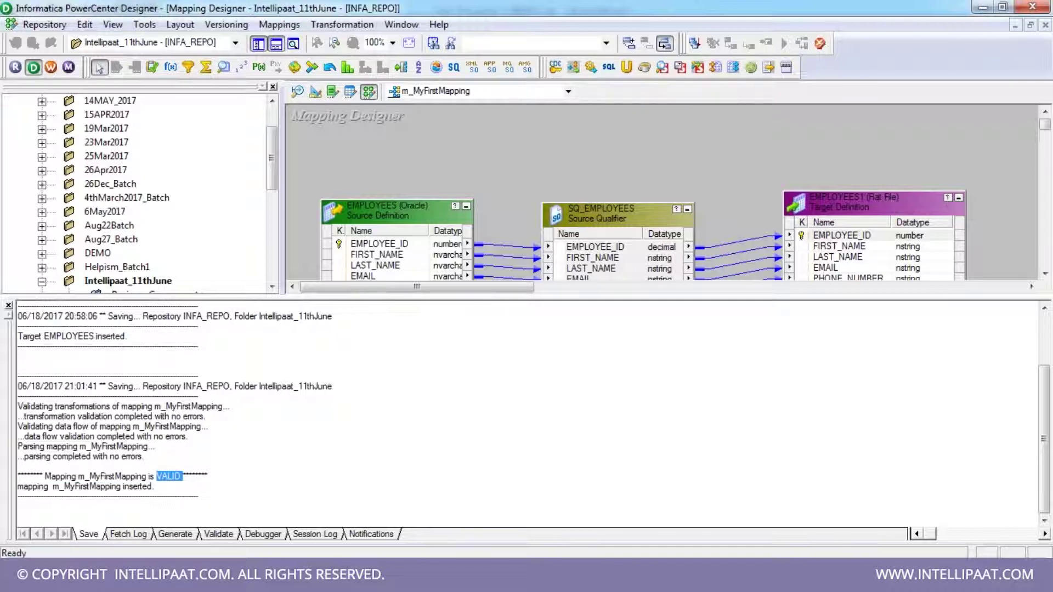
click(169, 479)
click(8, 305)
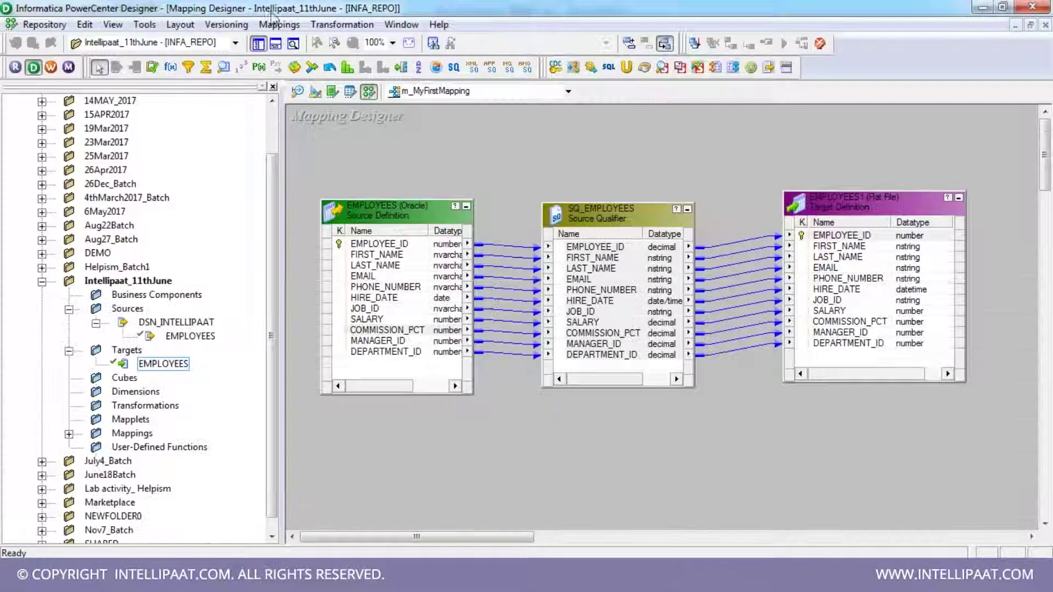
click(279, 25)
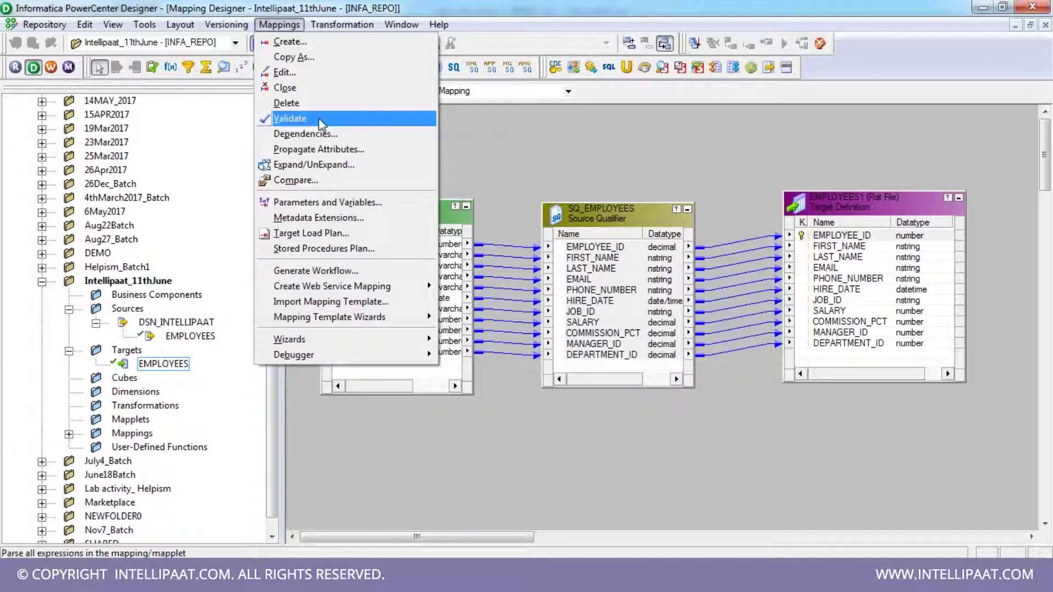
click(505, 179)
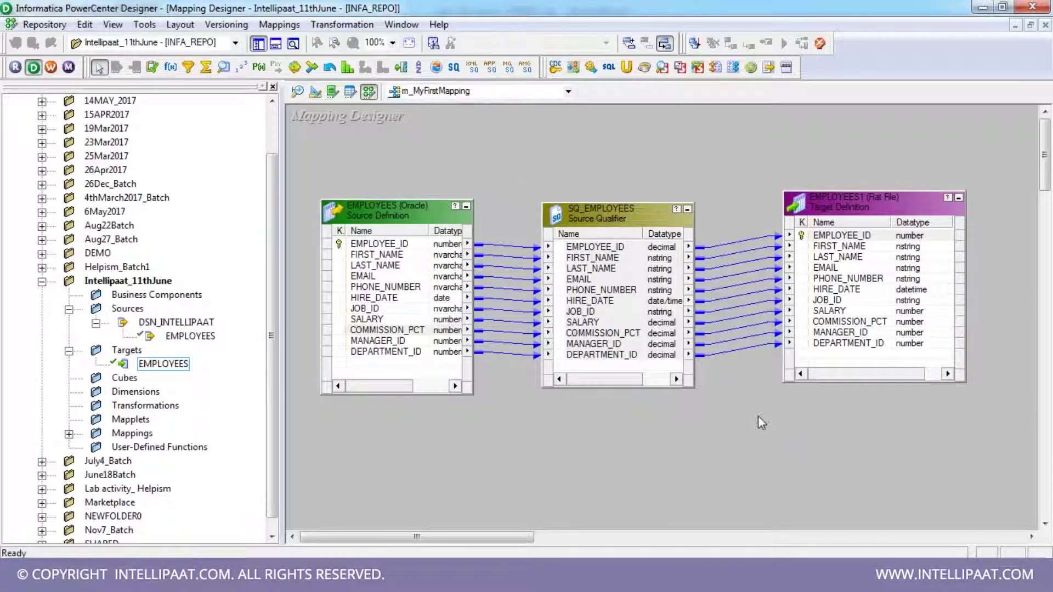